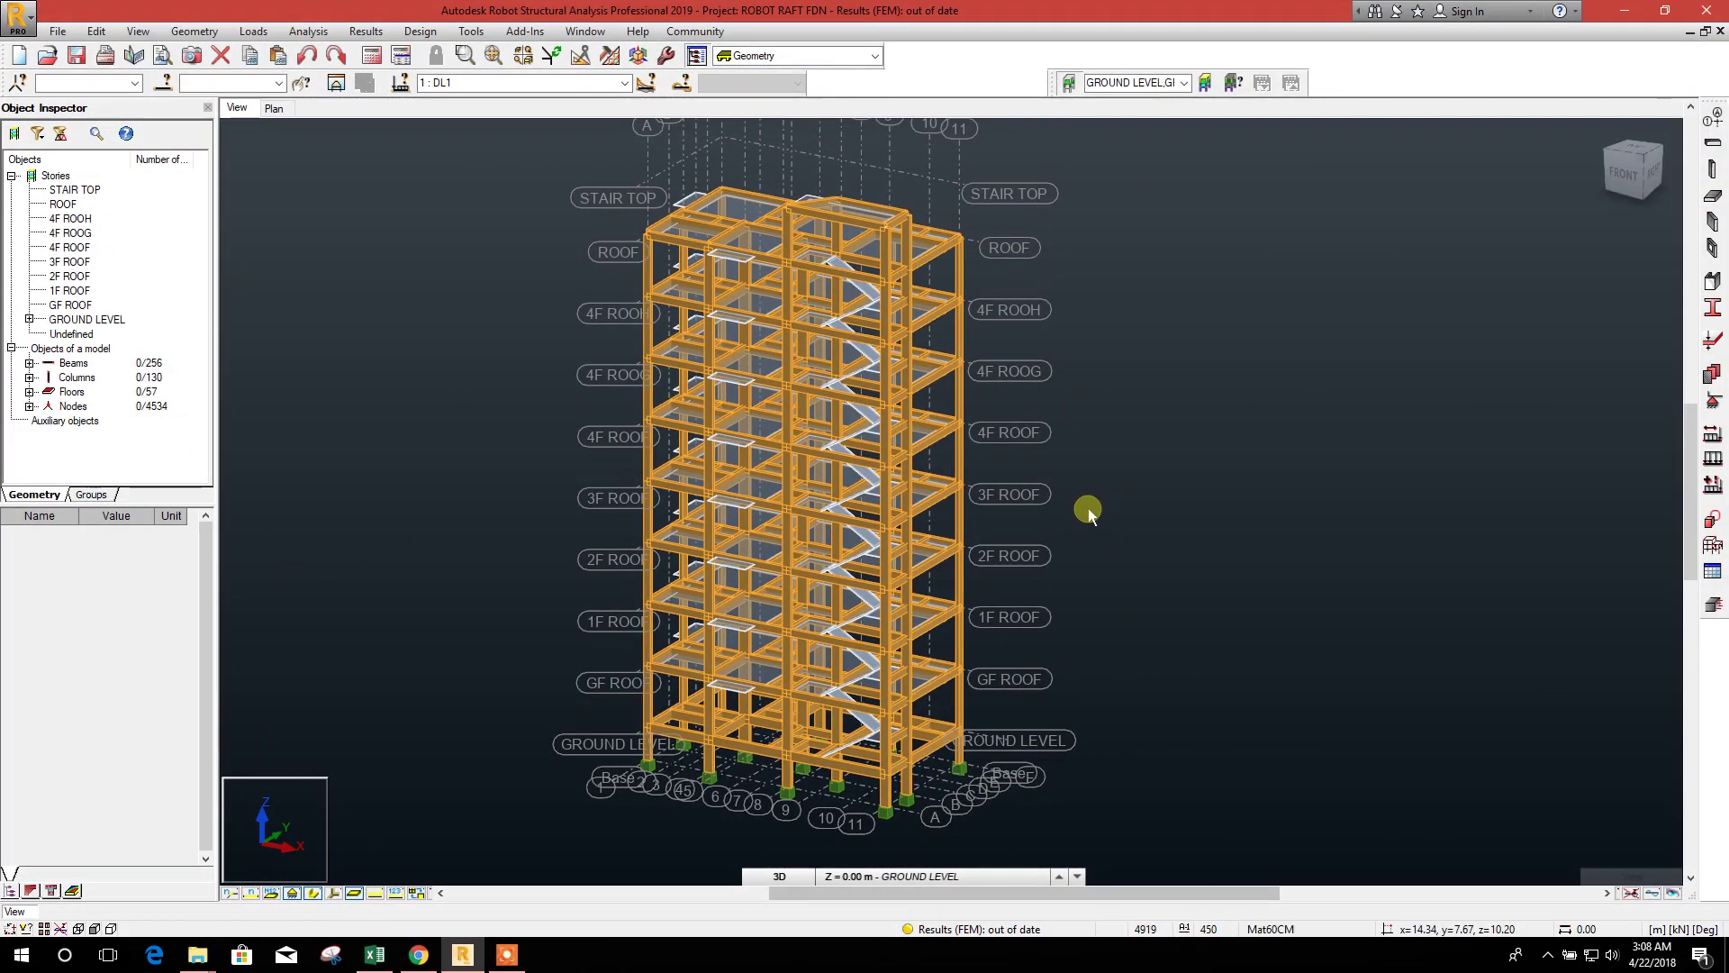
- Switch to the plan view of the Base level at Z = -1.80 m
middle_click_drag(1081, 525, 1051, 527)
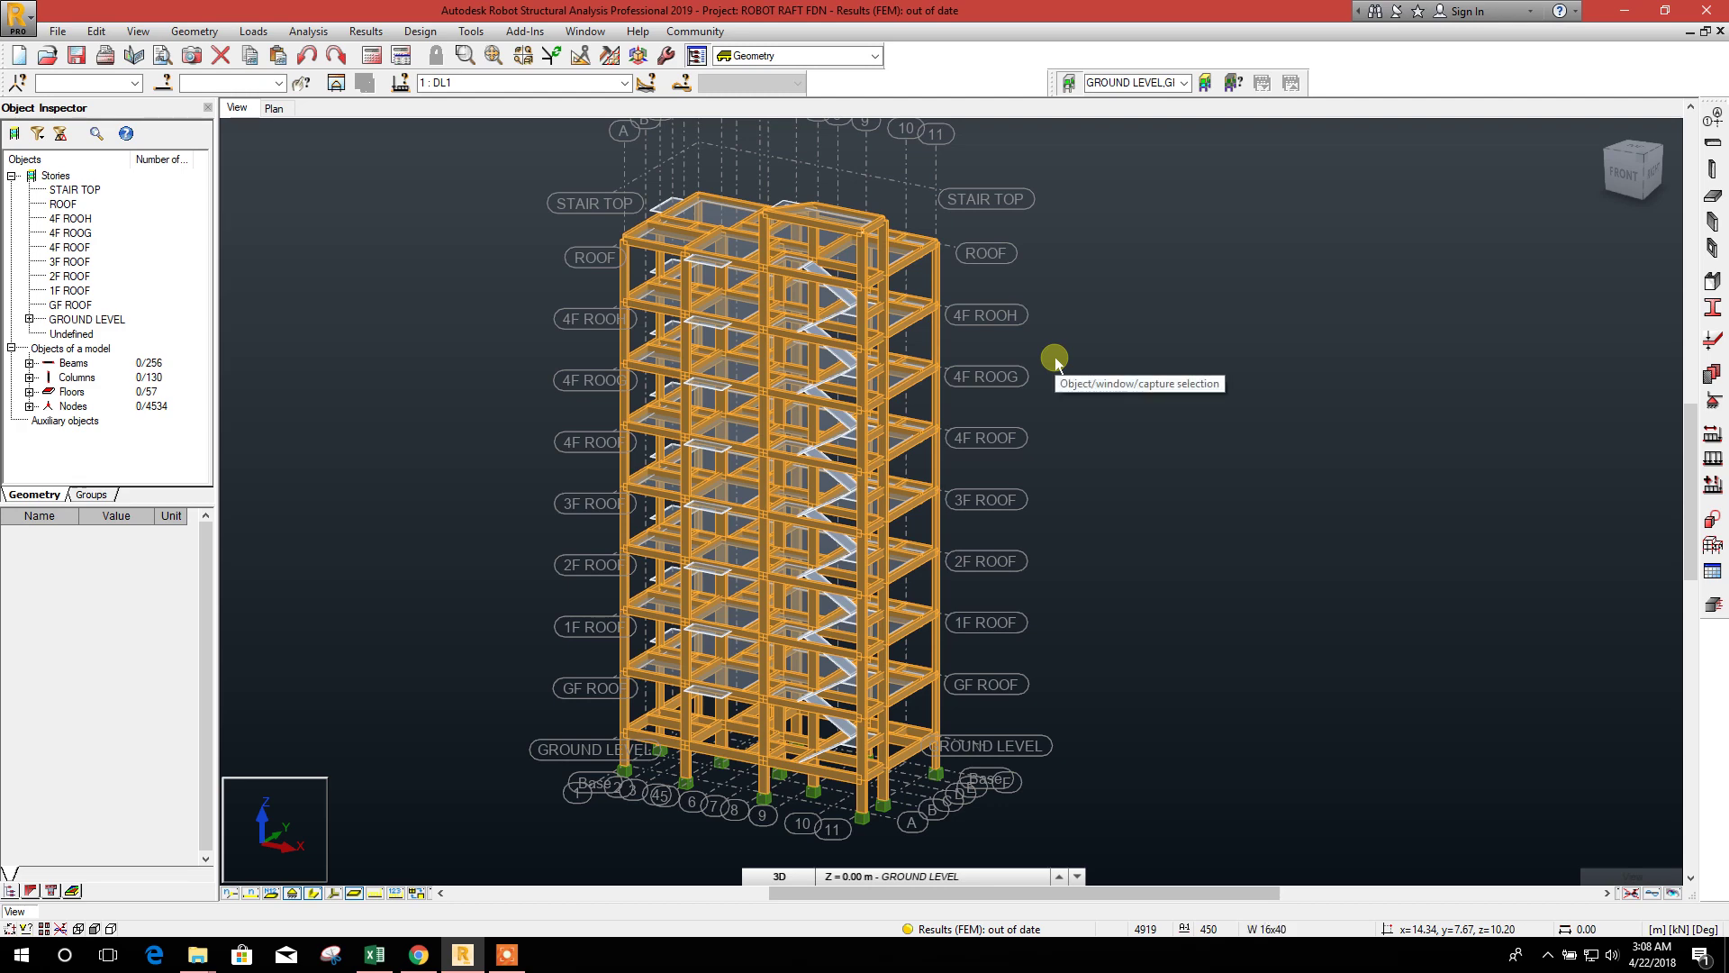
middle_click_drag(1151, 384, 1123, 386)
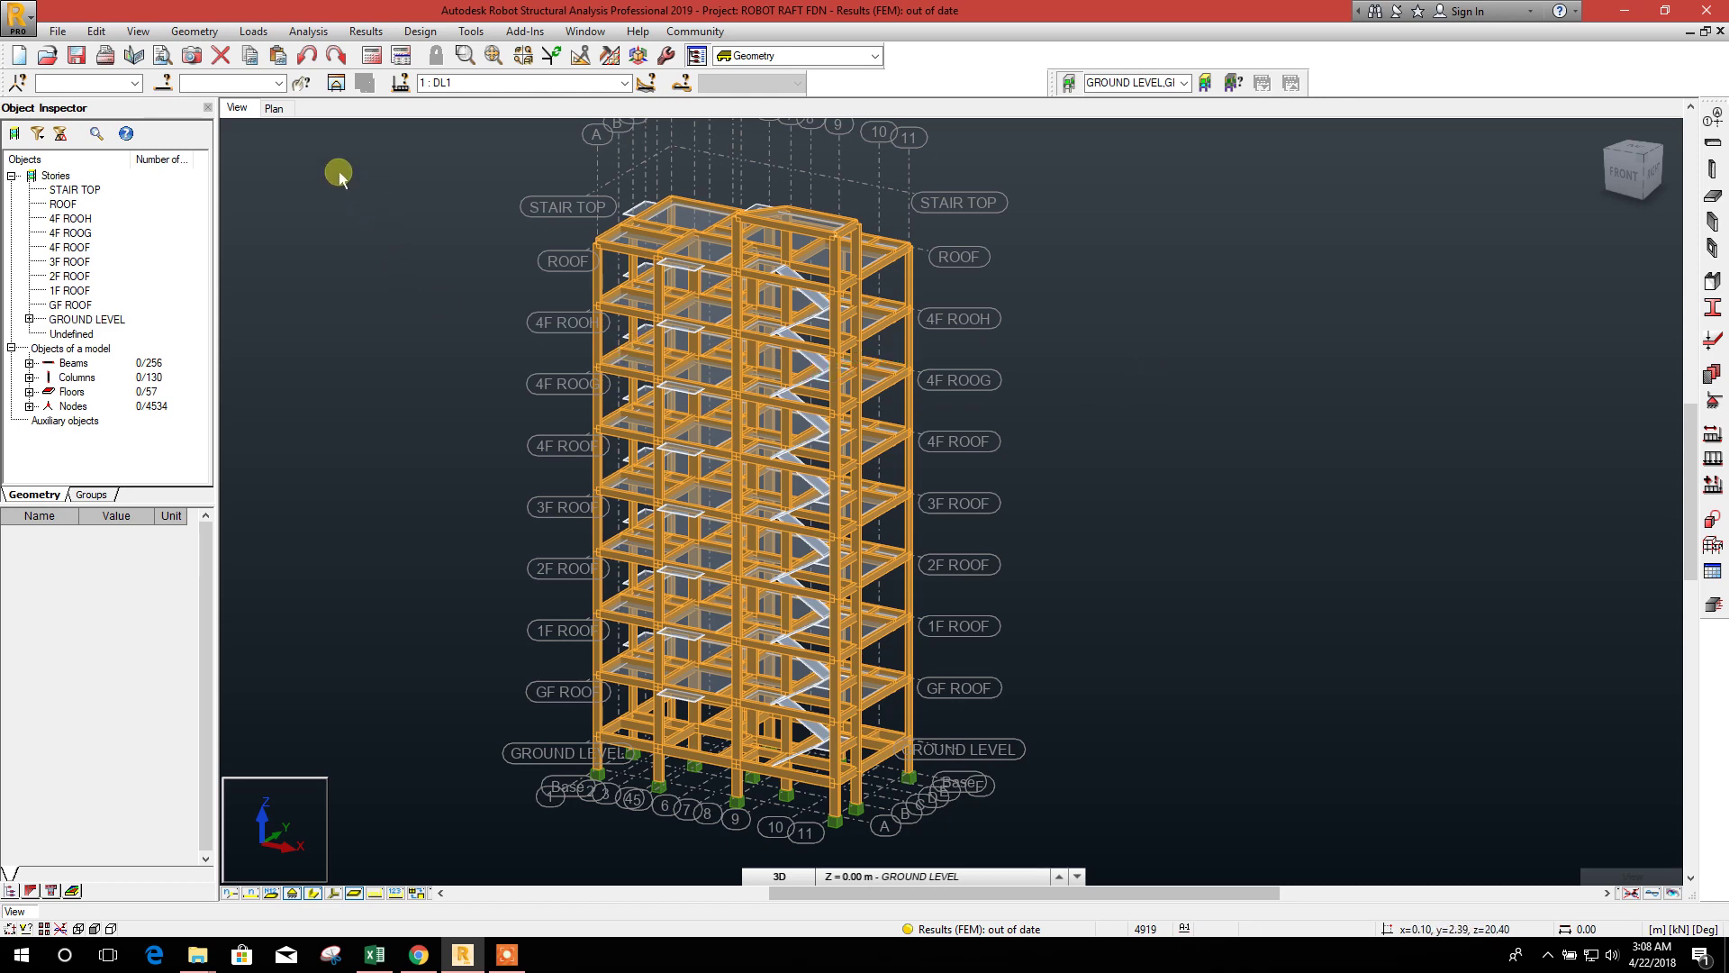
left_click(274, 108)
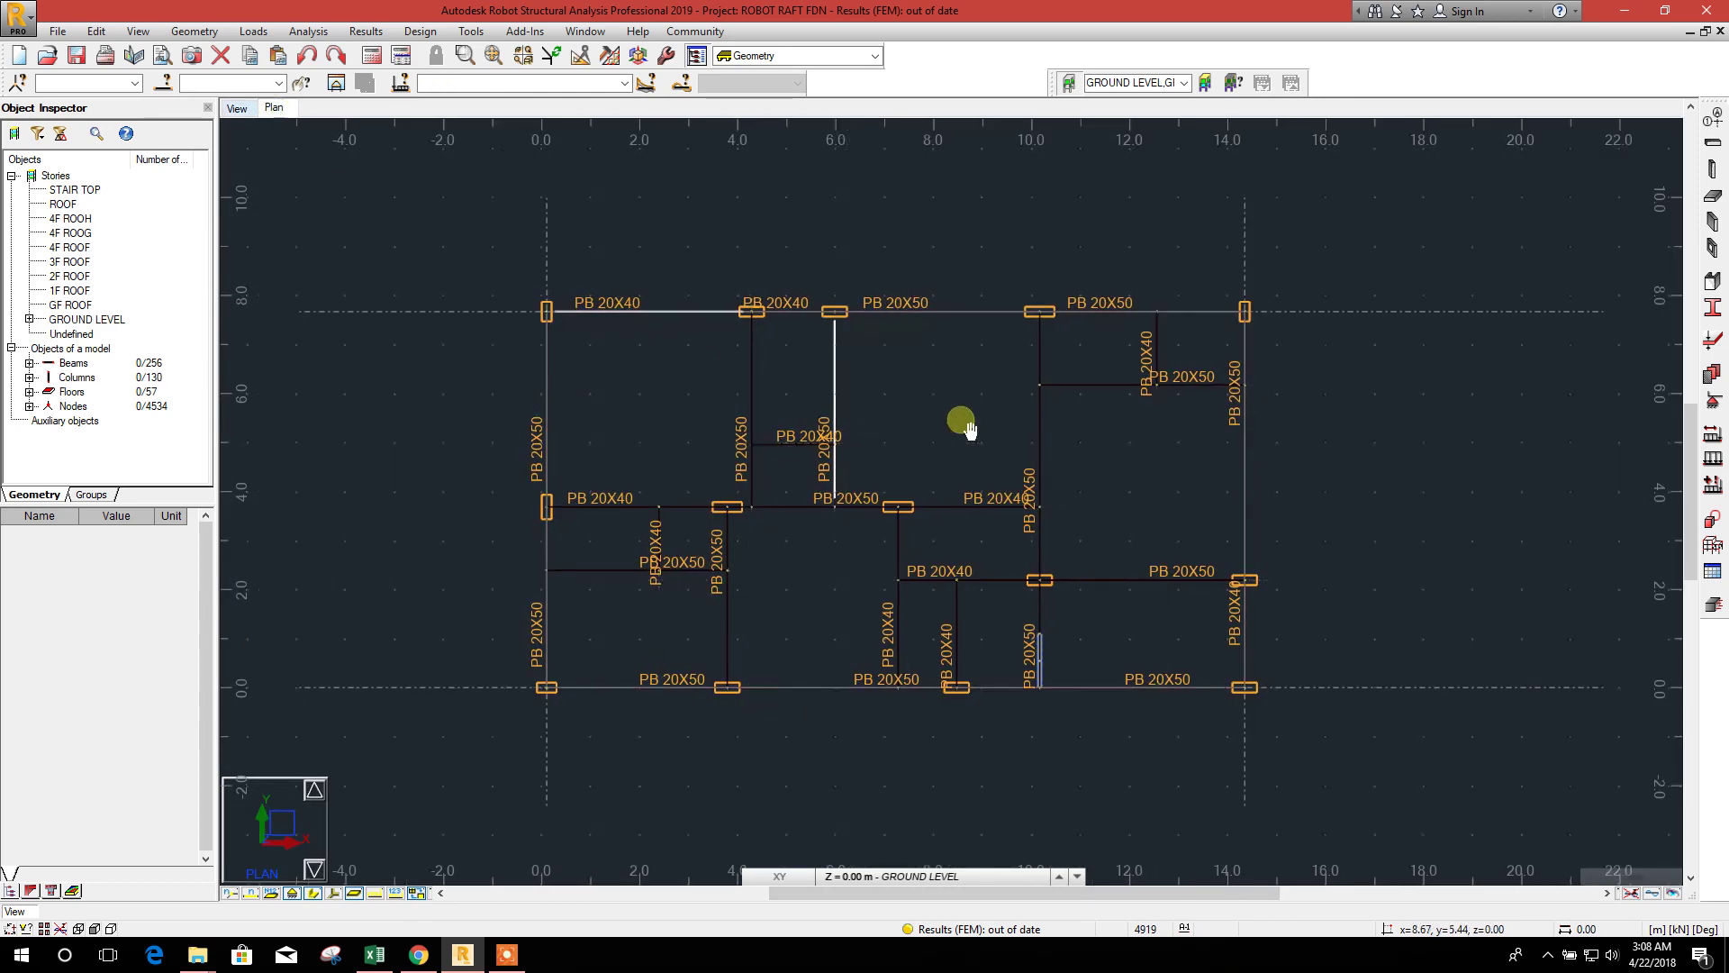
left_click(891, 878)
left_click(888, 857)
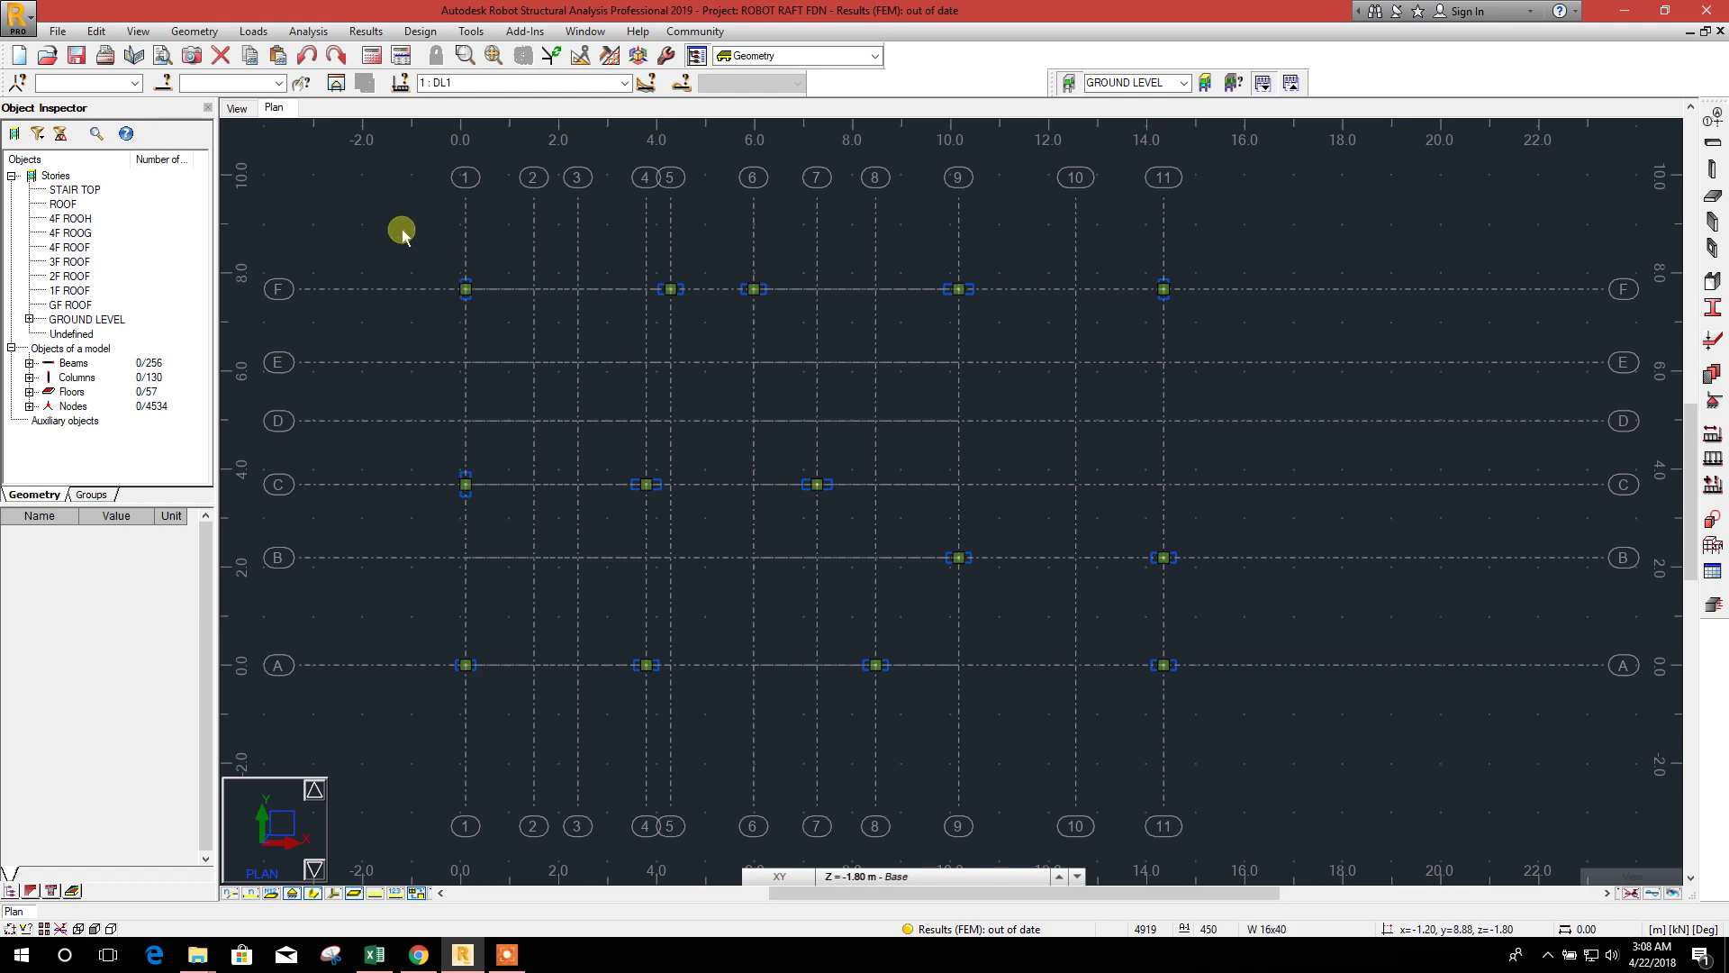
- Delete the nodal supports from all column base nodes on the Base level plan
left_click_drag(402, 231, 1324, 722)
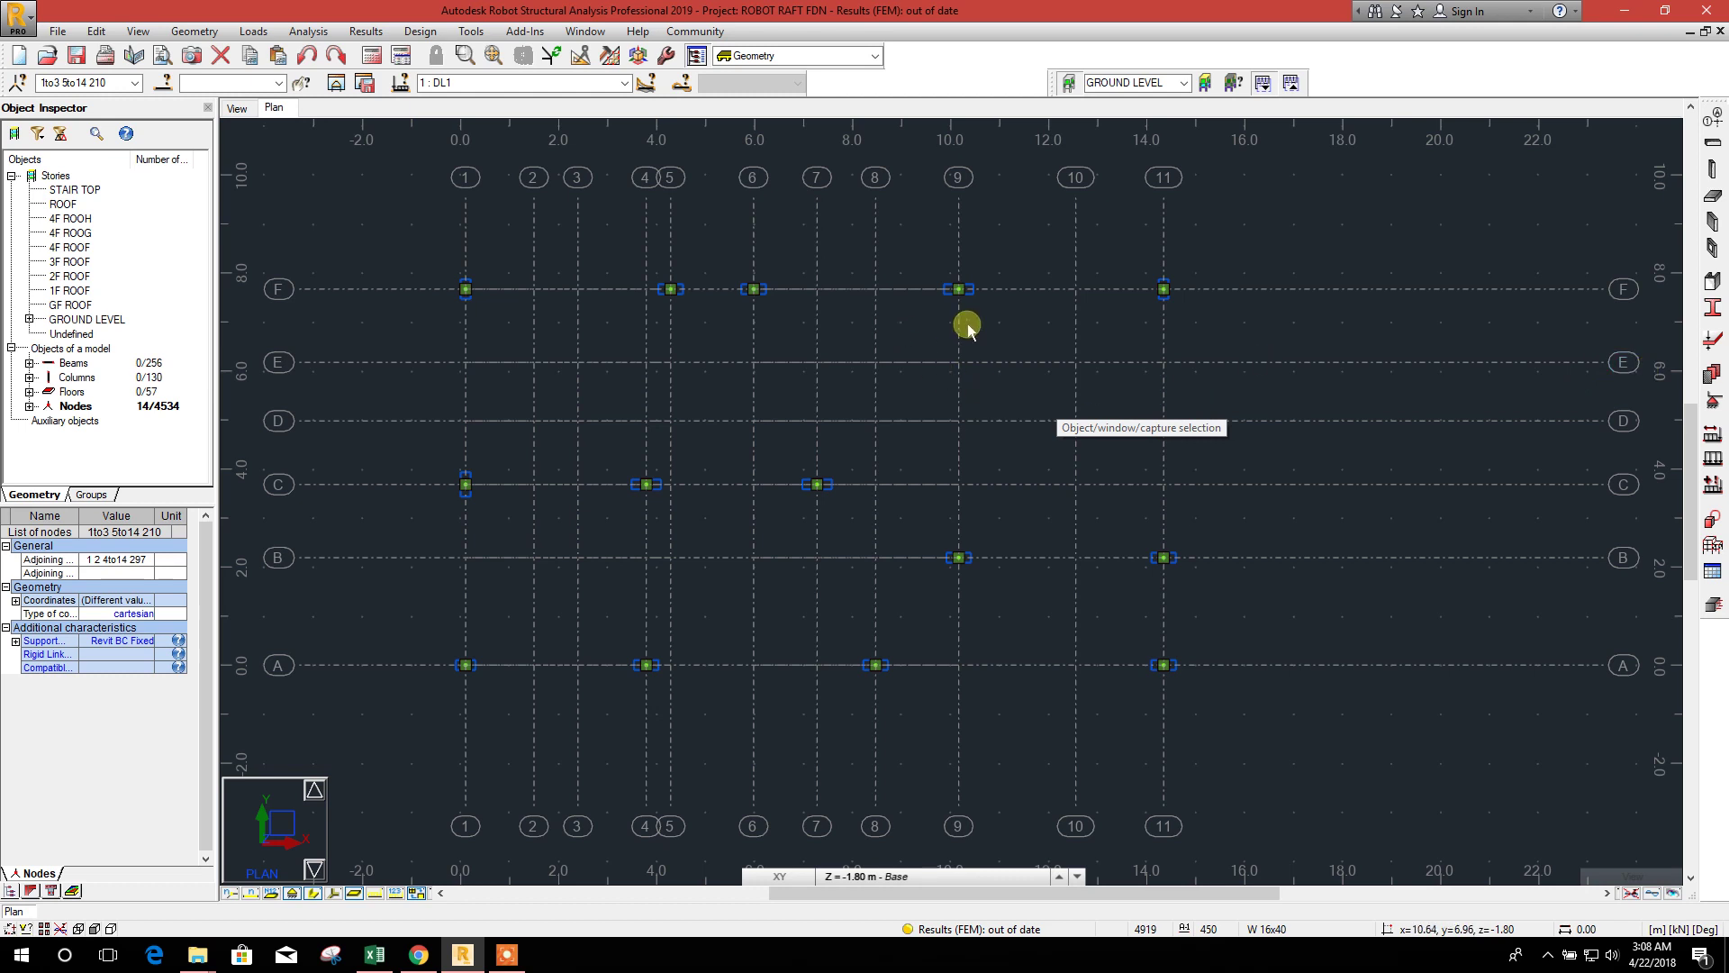
left_click(1714, 405)
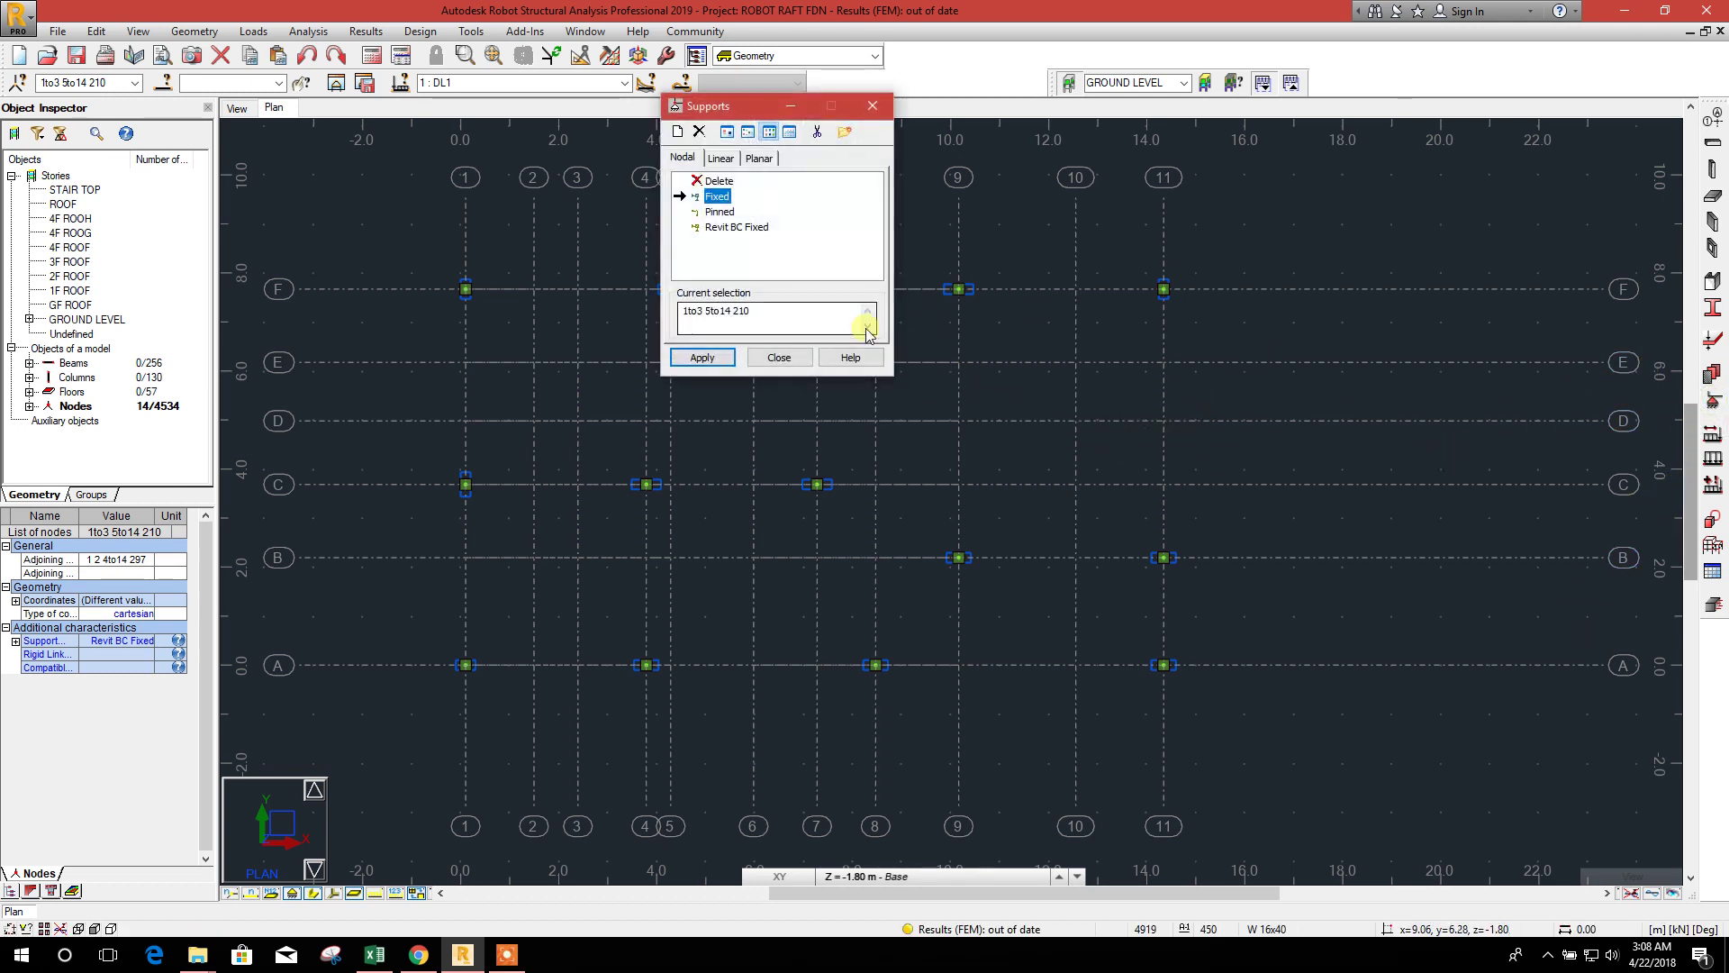
left_click(718, 181)
left_click(709, 361)
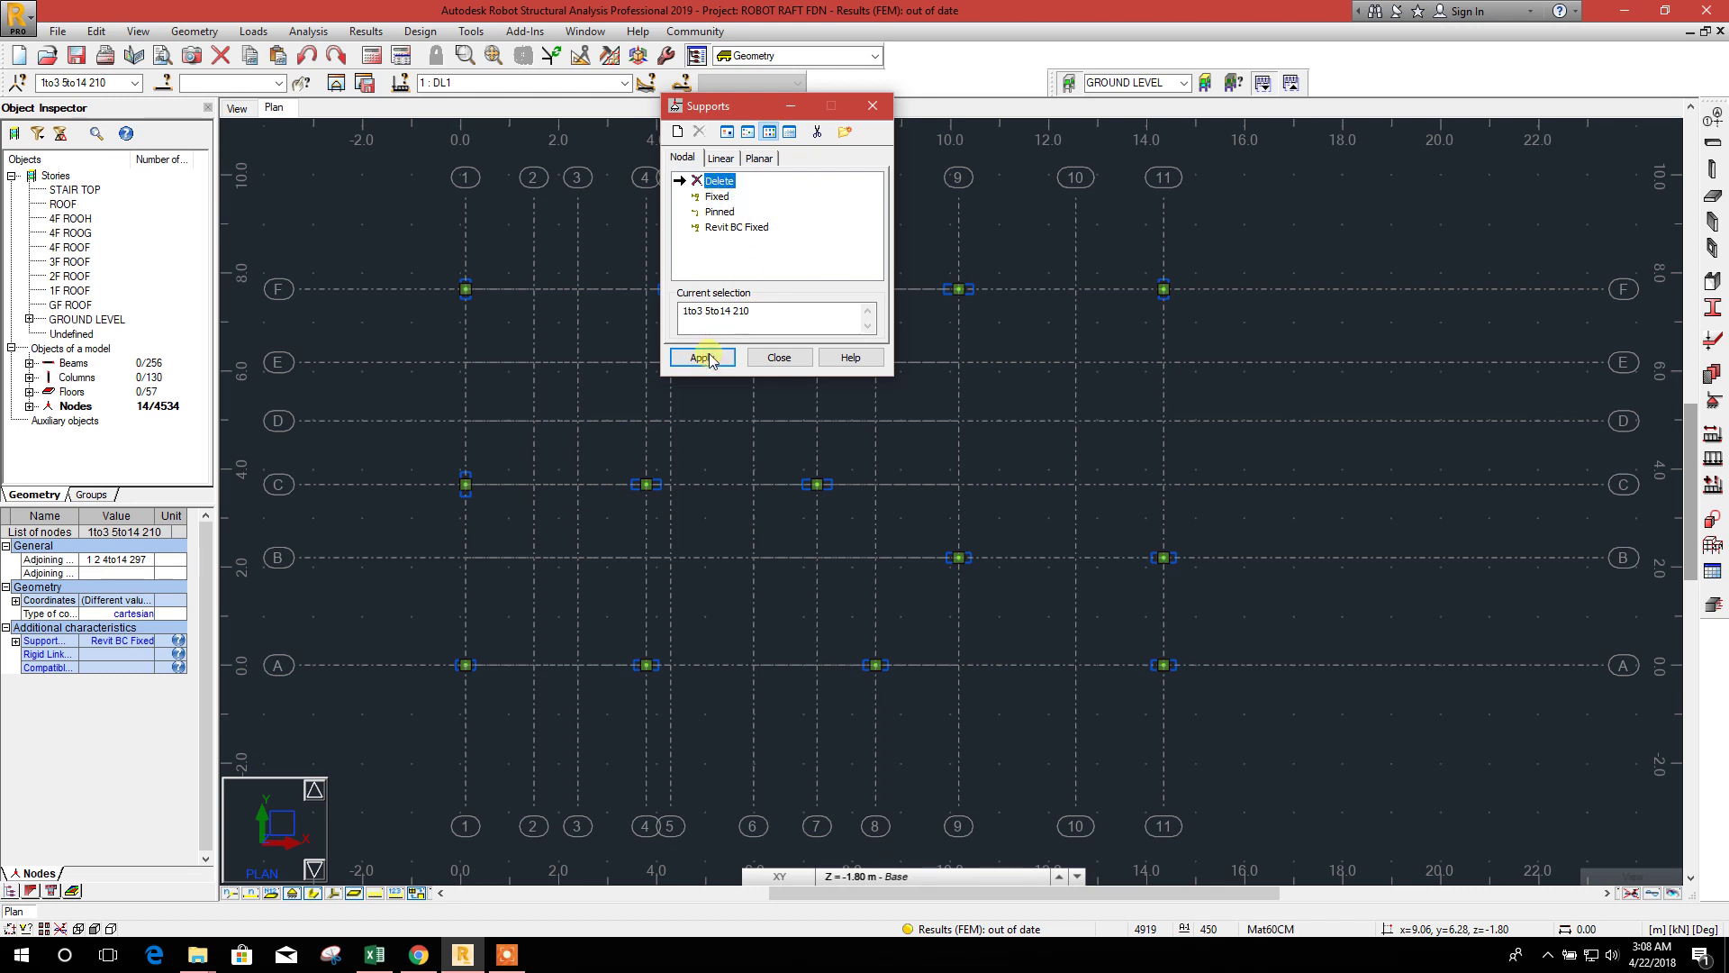
left_click(777, 357)
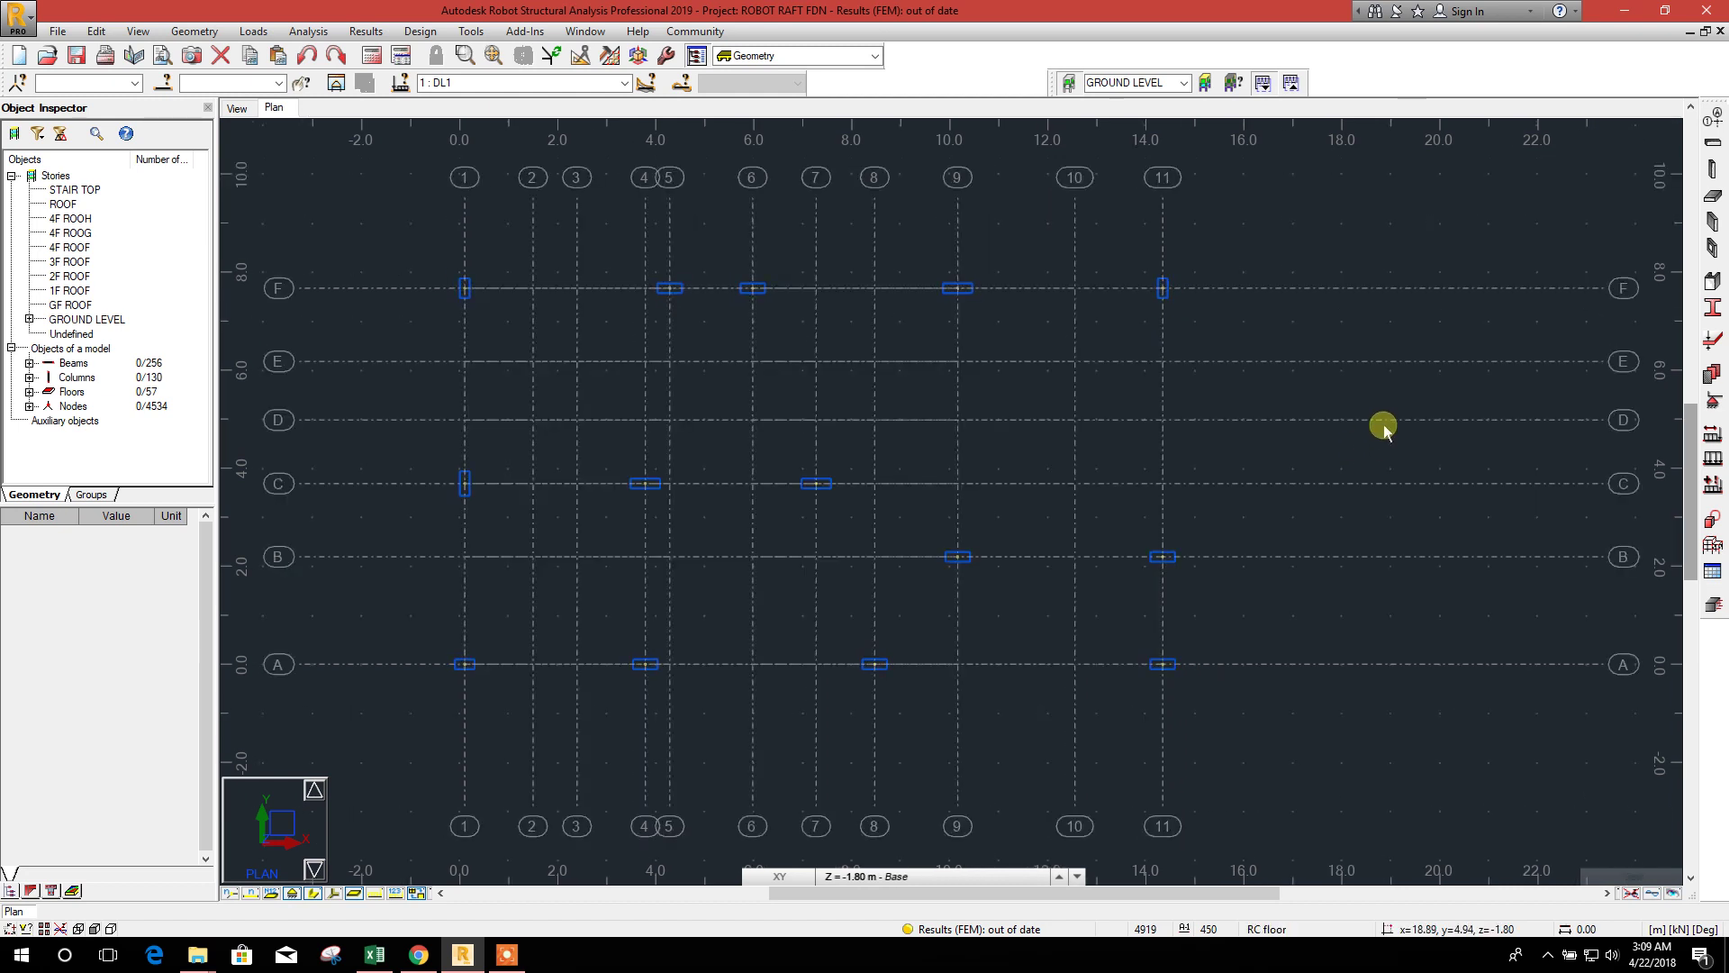
- Delete the Mat60CM entry from the FE thickness definitions
left_click(1713, 200)
left_click(1712, 281)
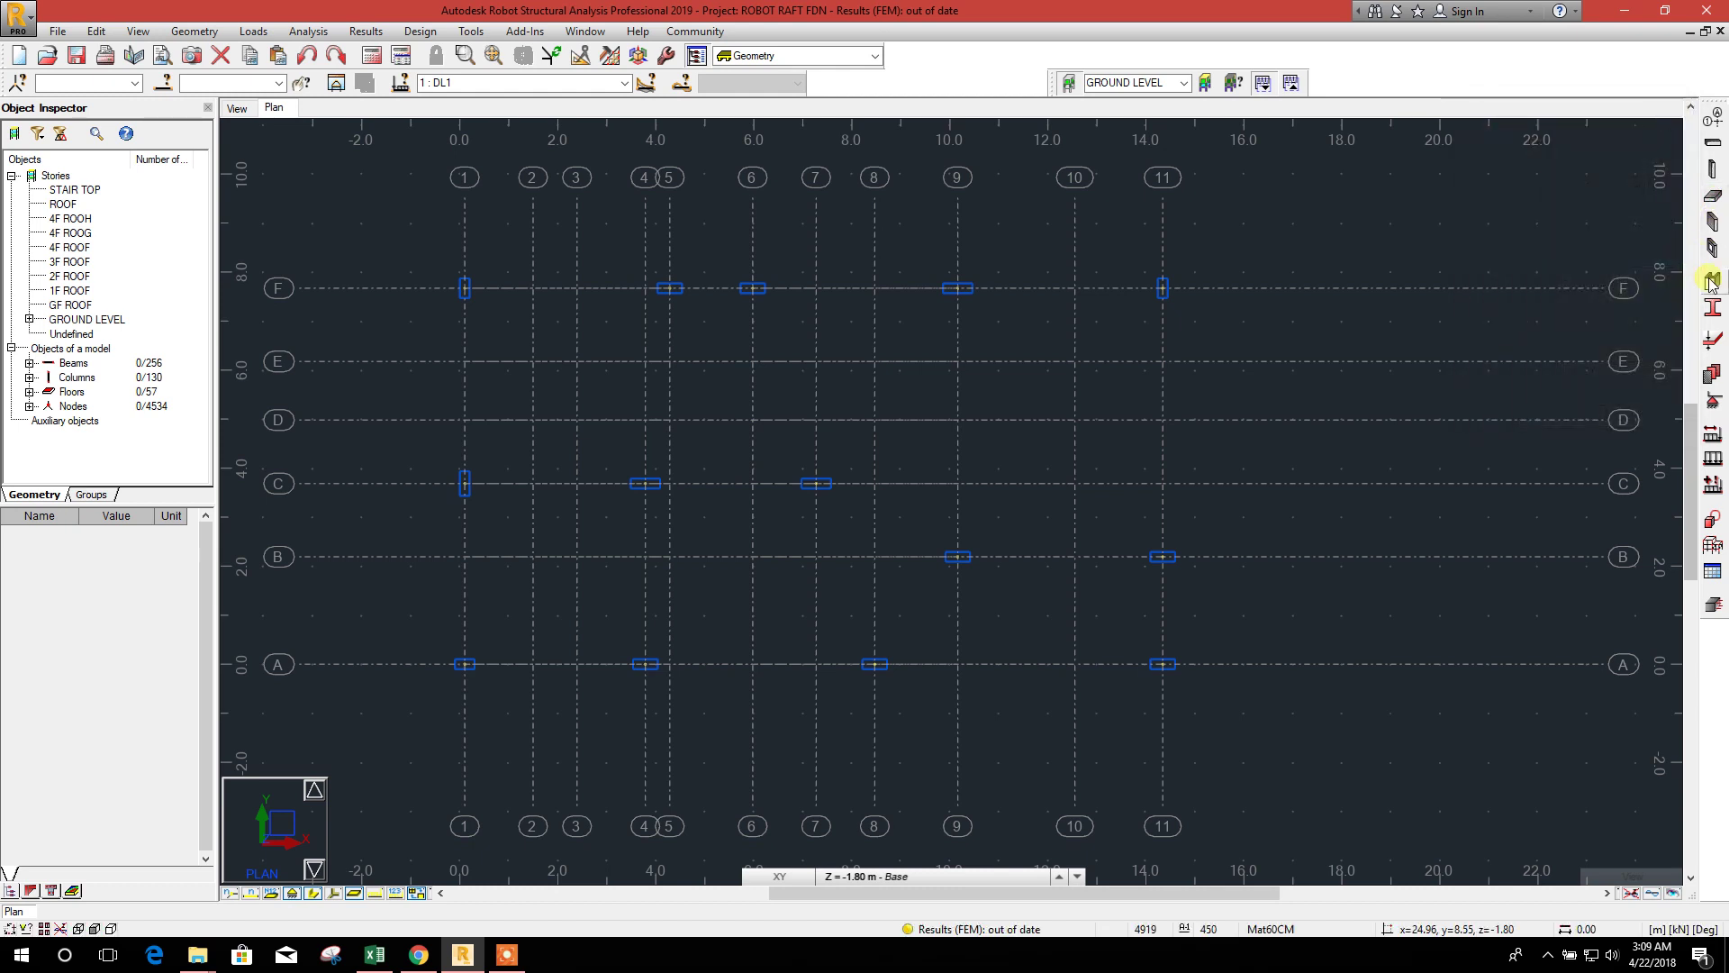
left_click(1716, 342)
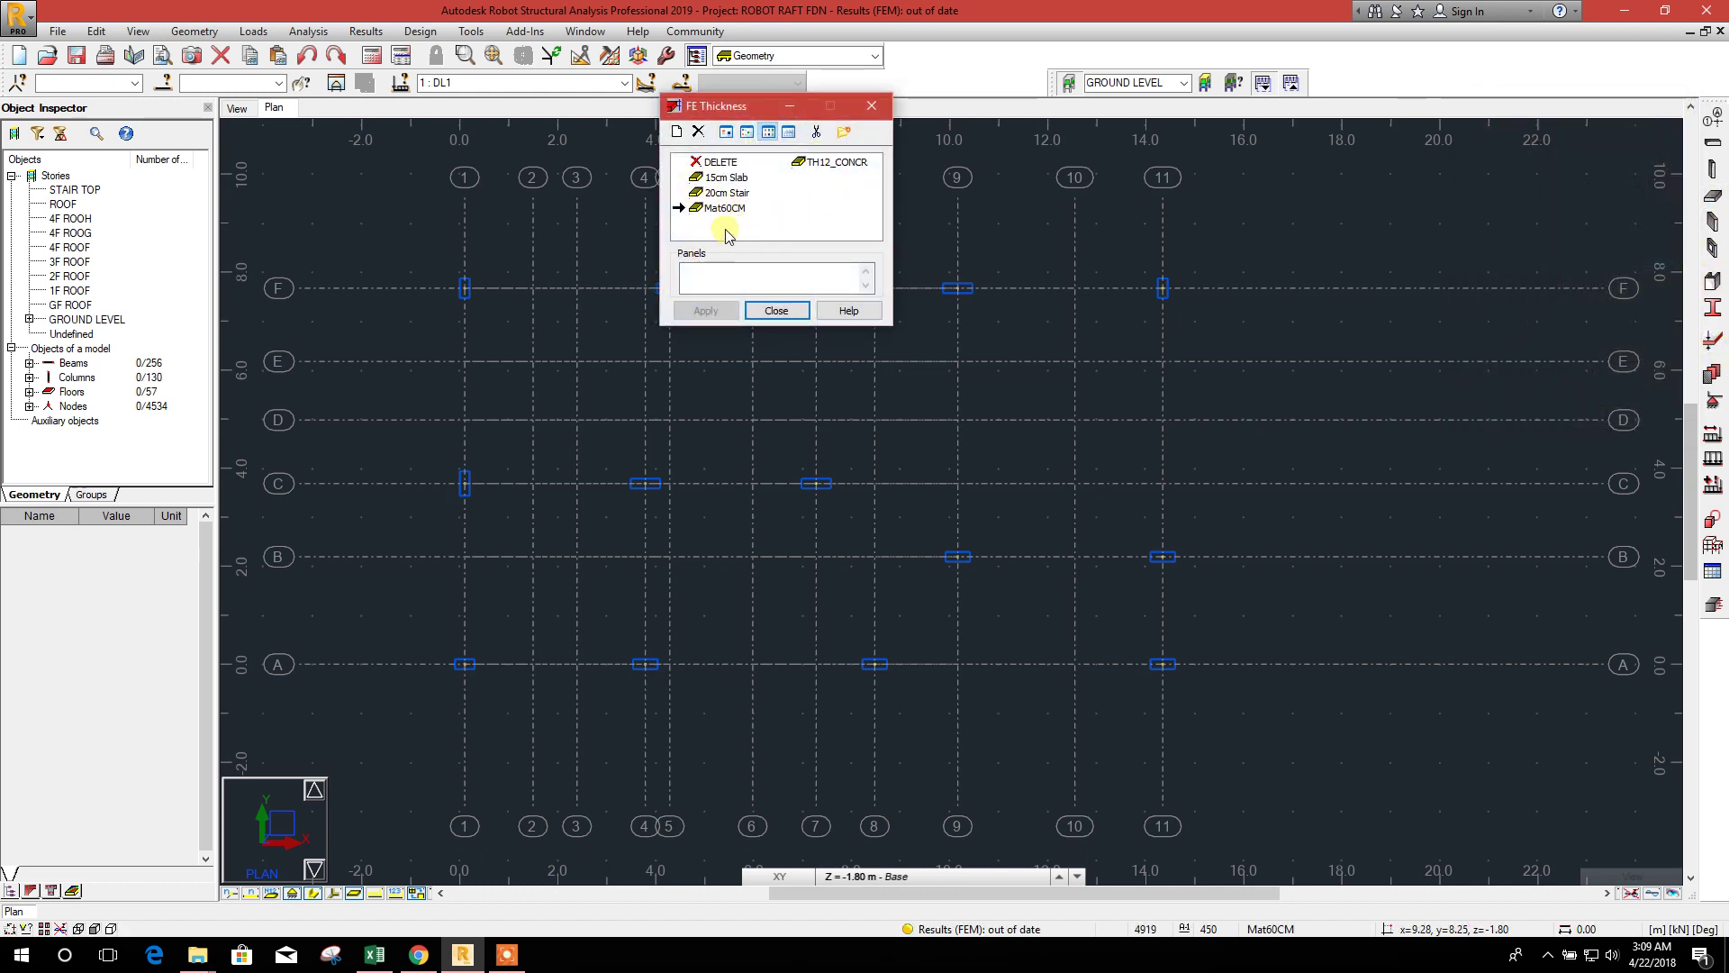
left_click(698, 132)
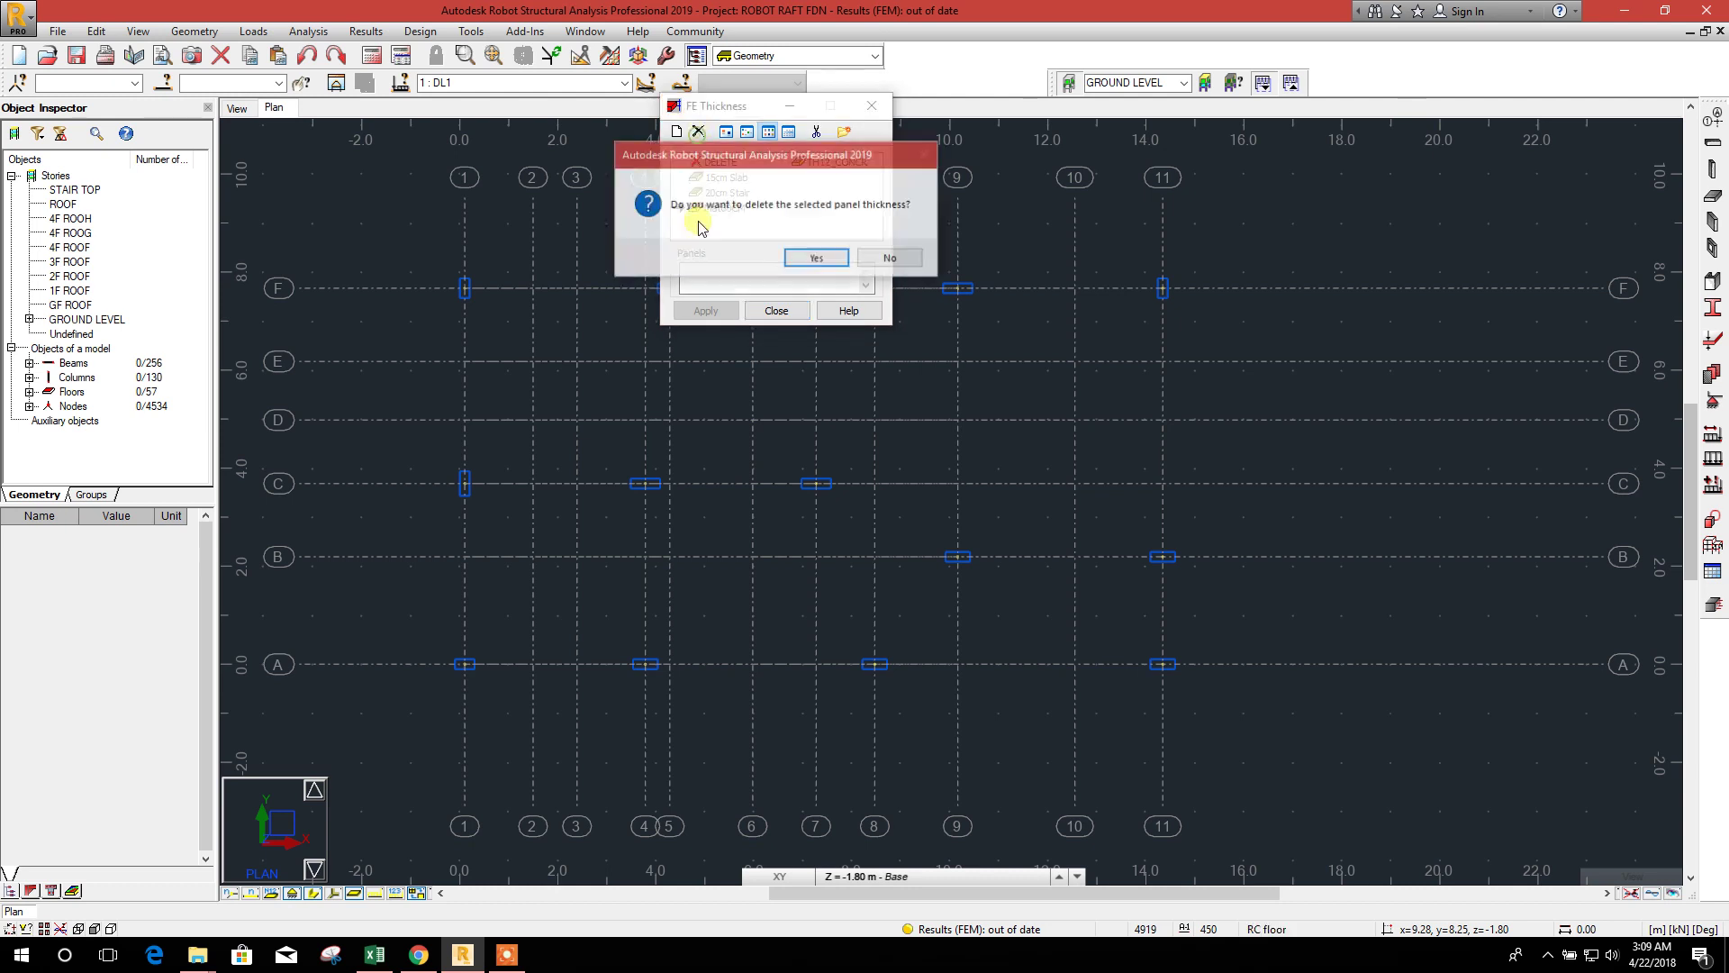
left_click(816, 257)
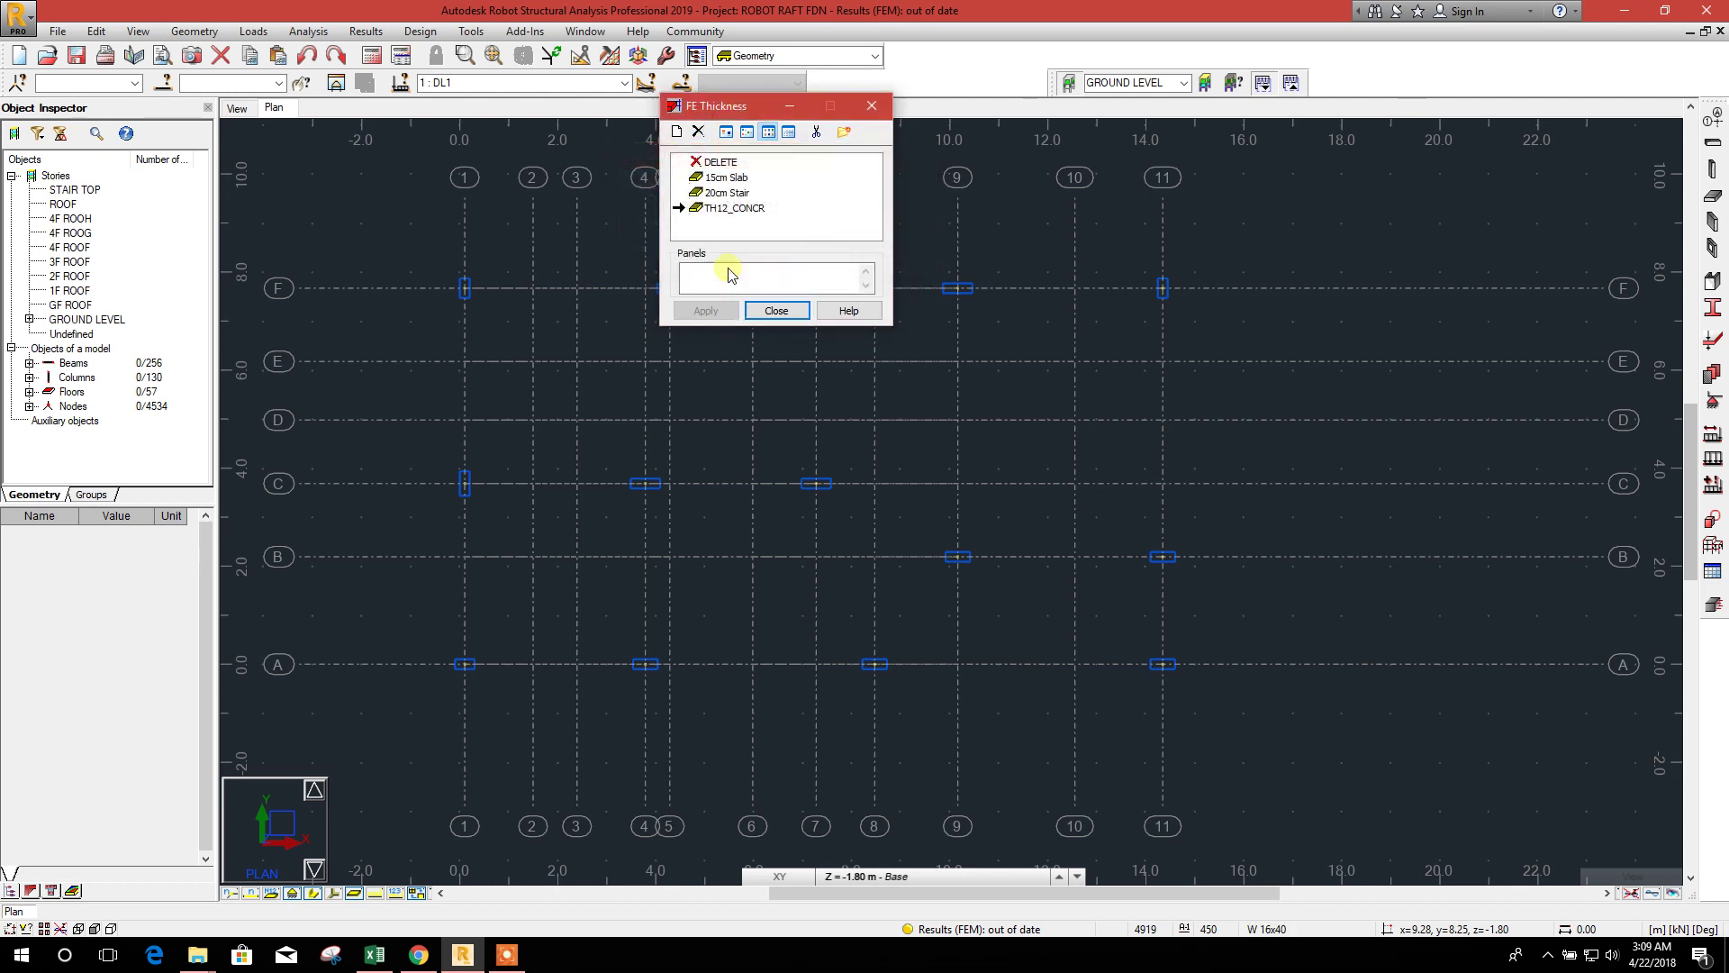
- Start a new homogeneous panel thickness labelled MAT60cm with a constant thickness of 60 cm
left_click(680, 131)
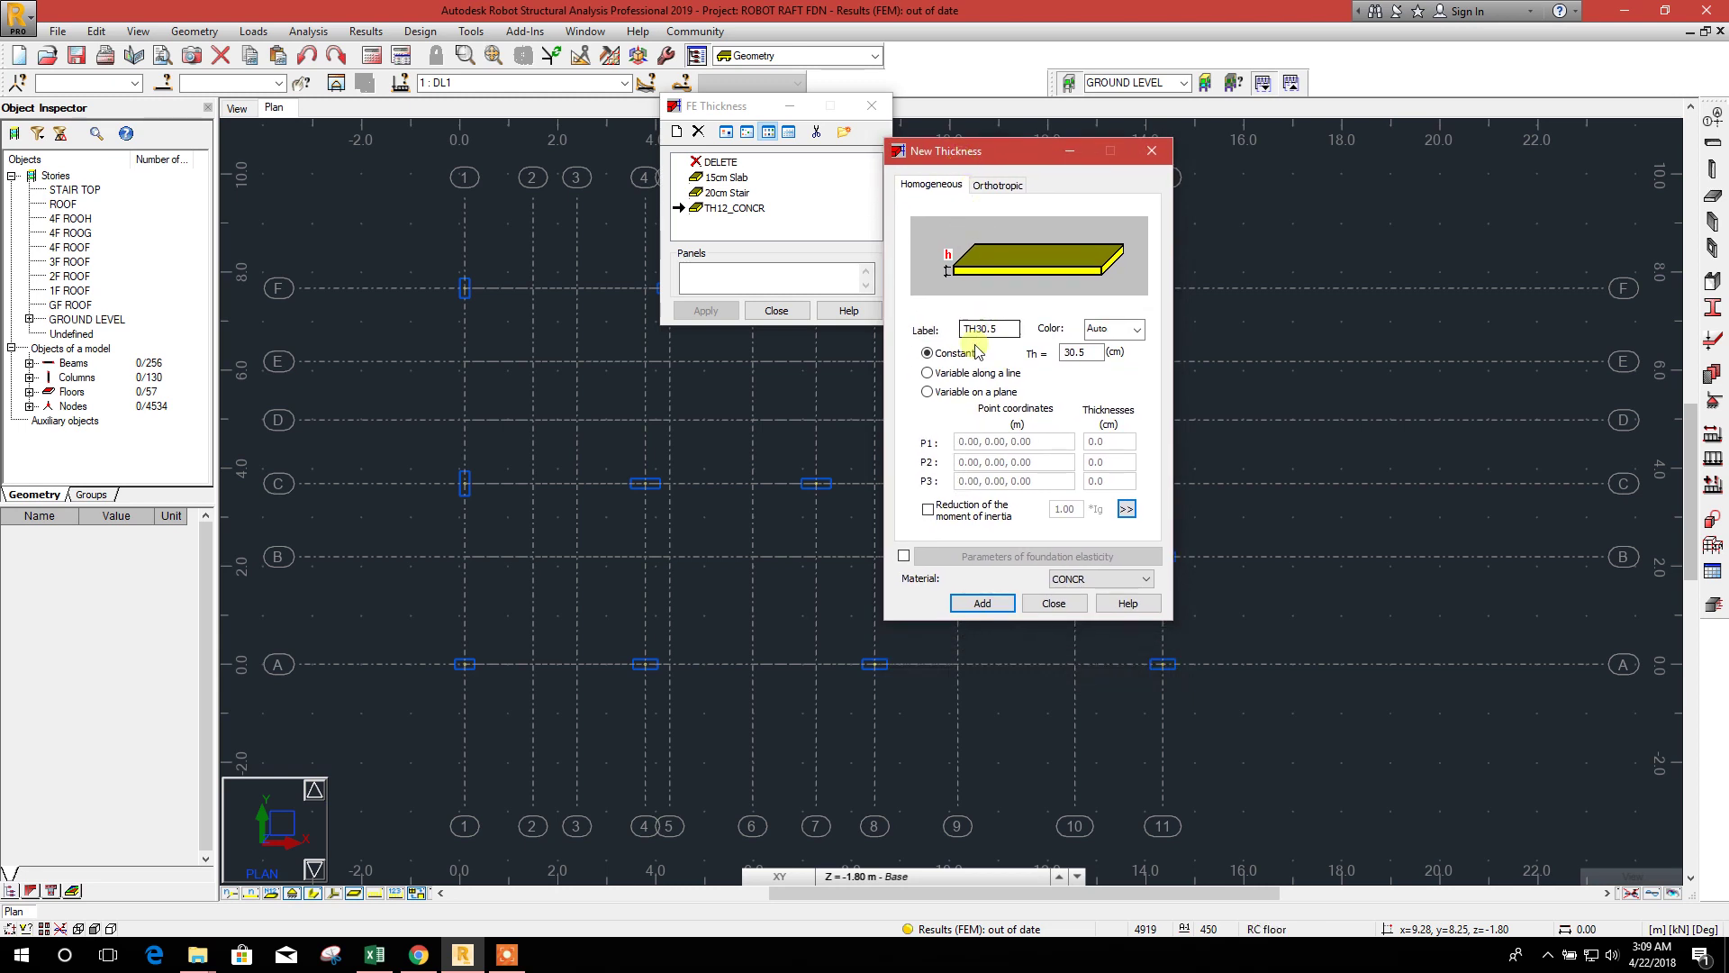
double_click(989, 328)
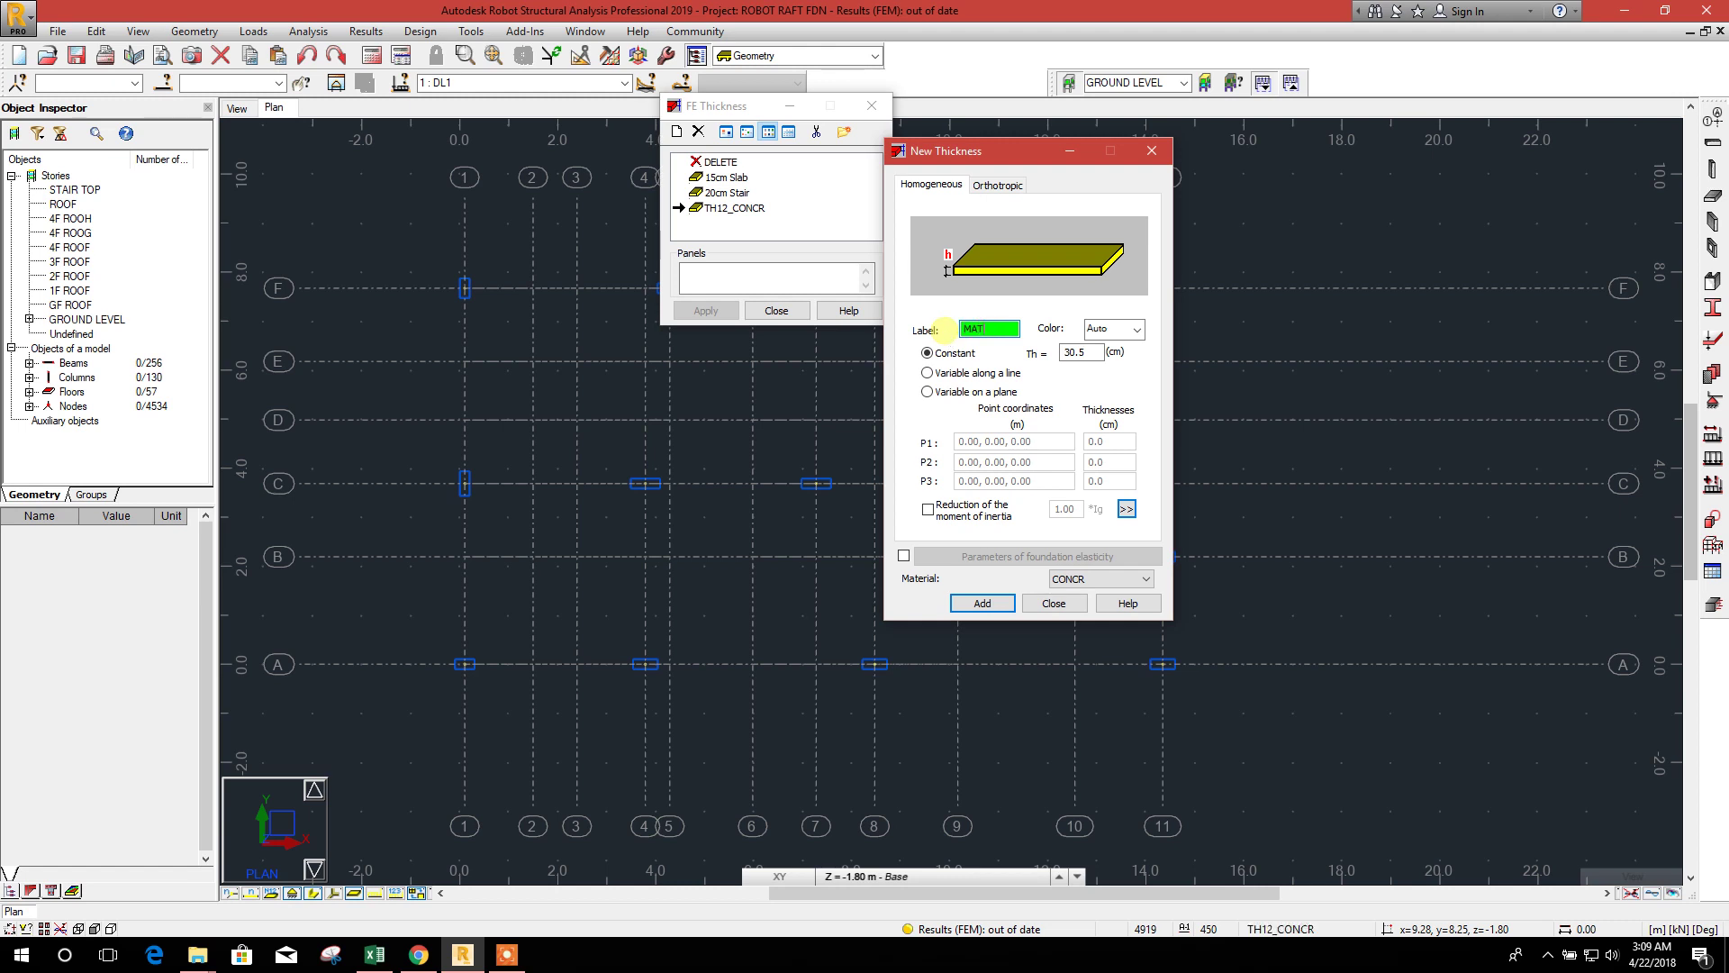
type("MAT60cm")
key("Tab")
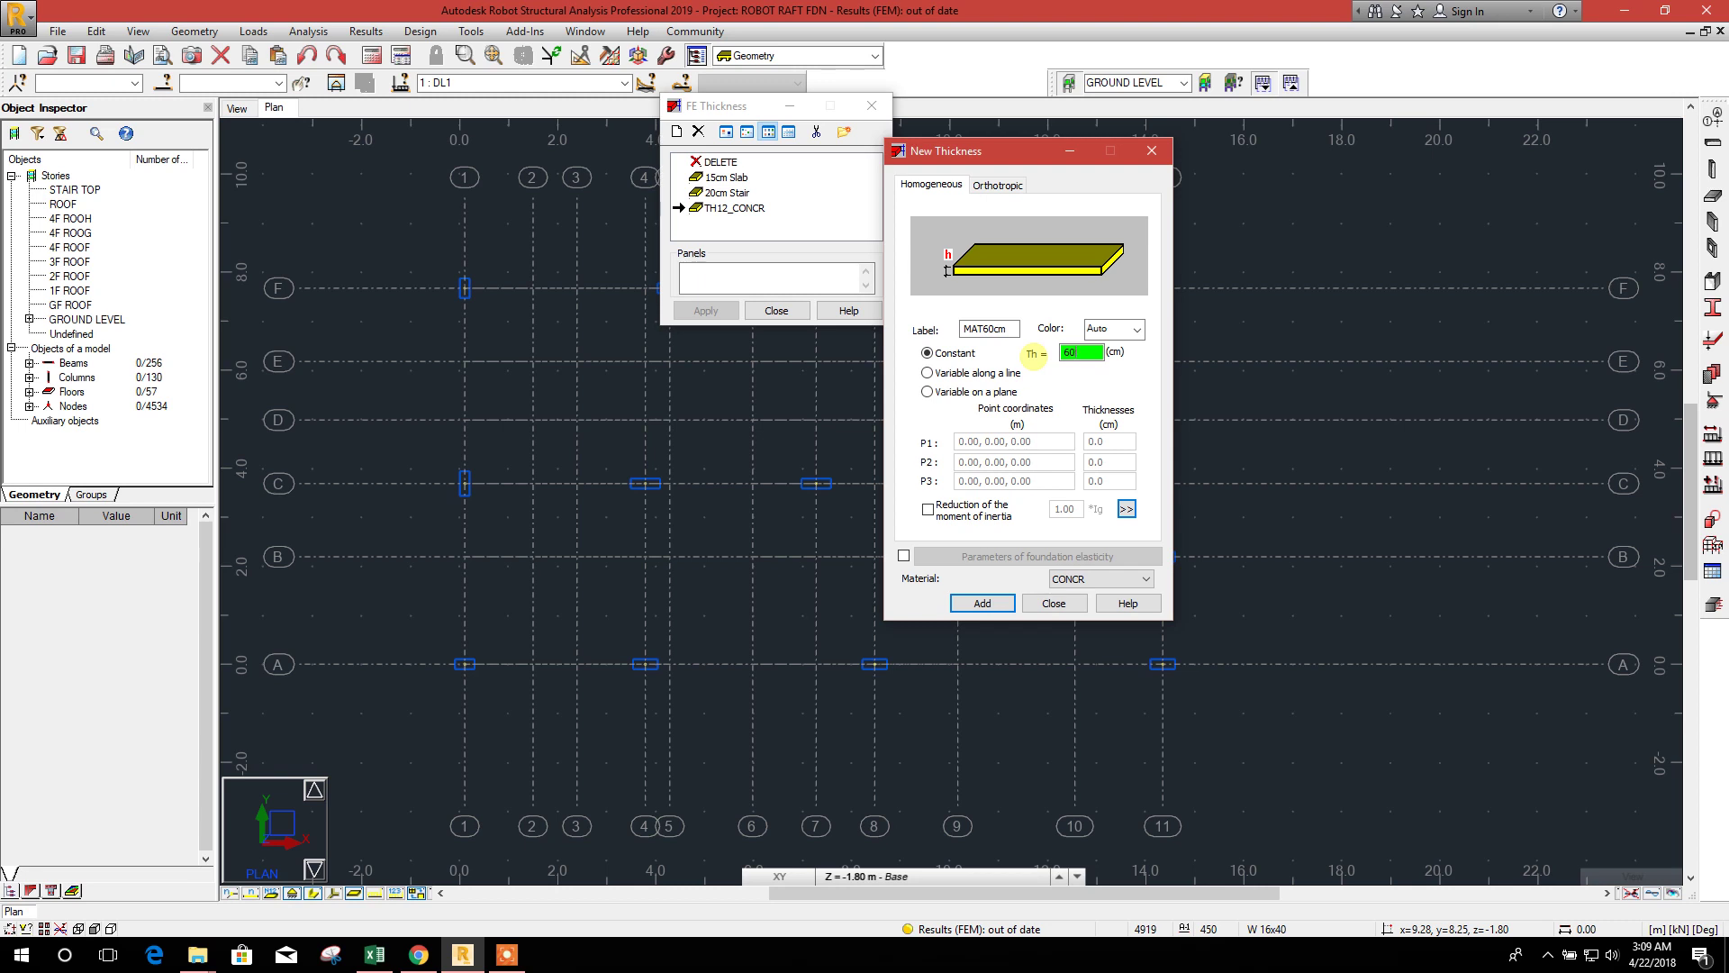
- Enable the foundation elasticity parameters for the MAT60cm thickness and open the Kz coefficient for editing
left_click(904, 556)
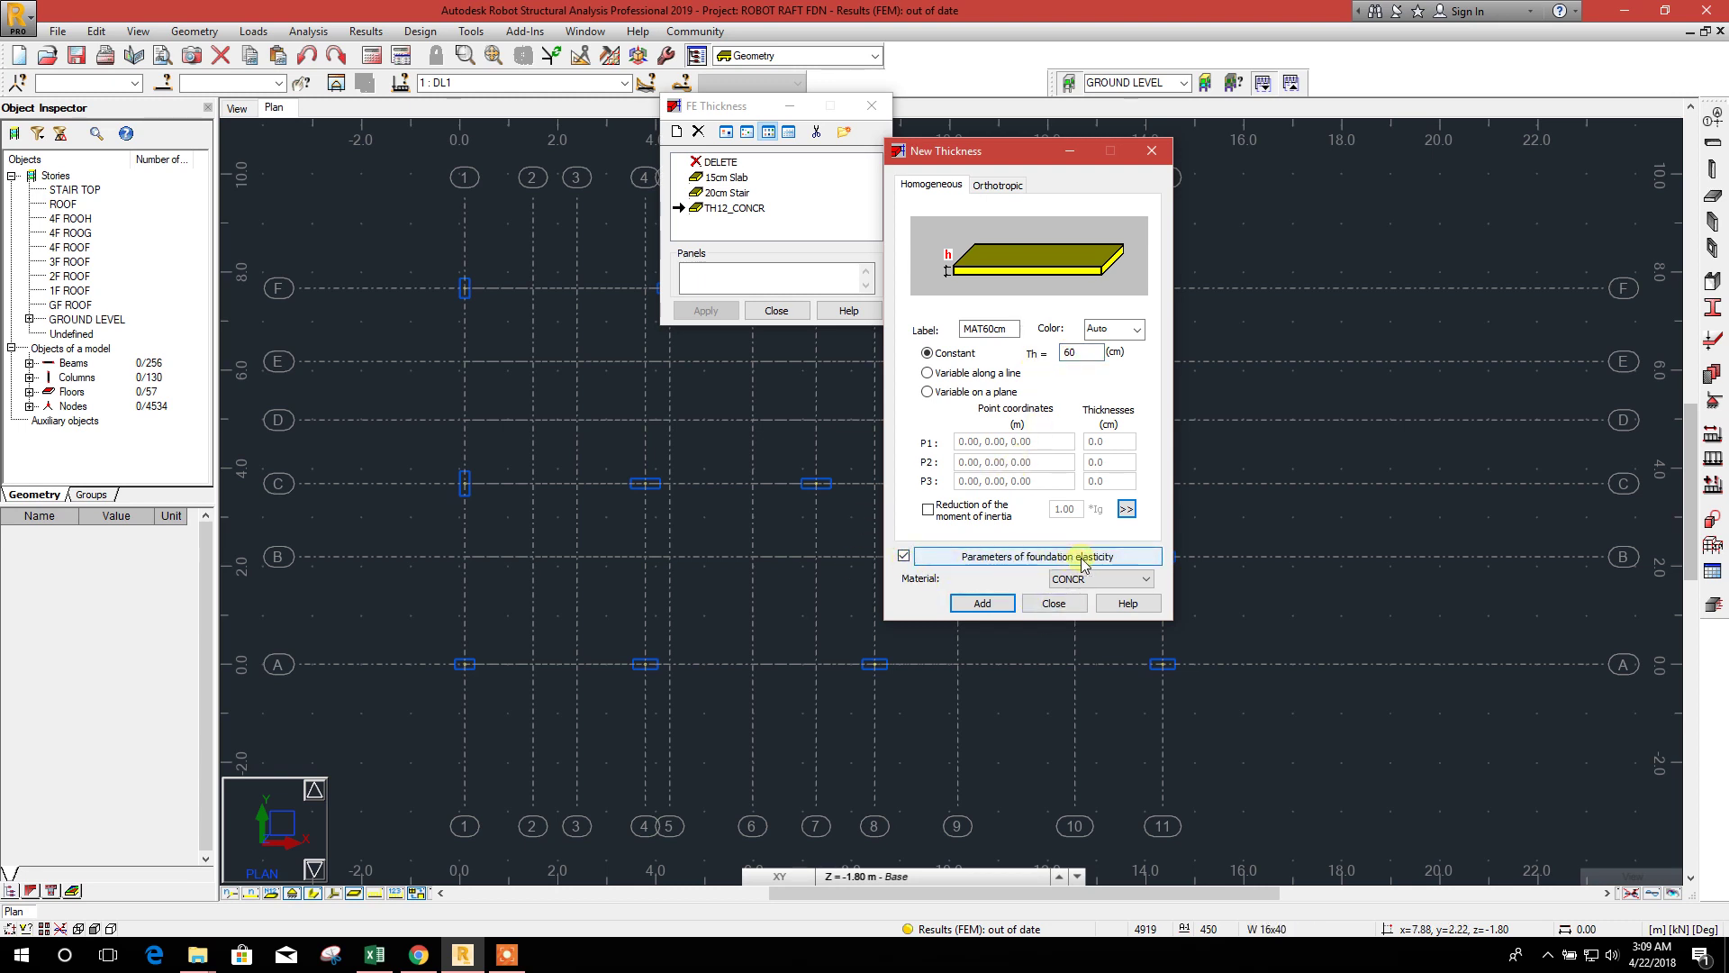
left_click(1113, 562)
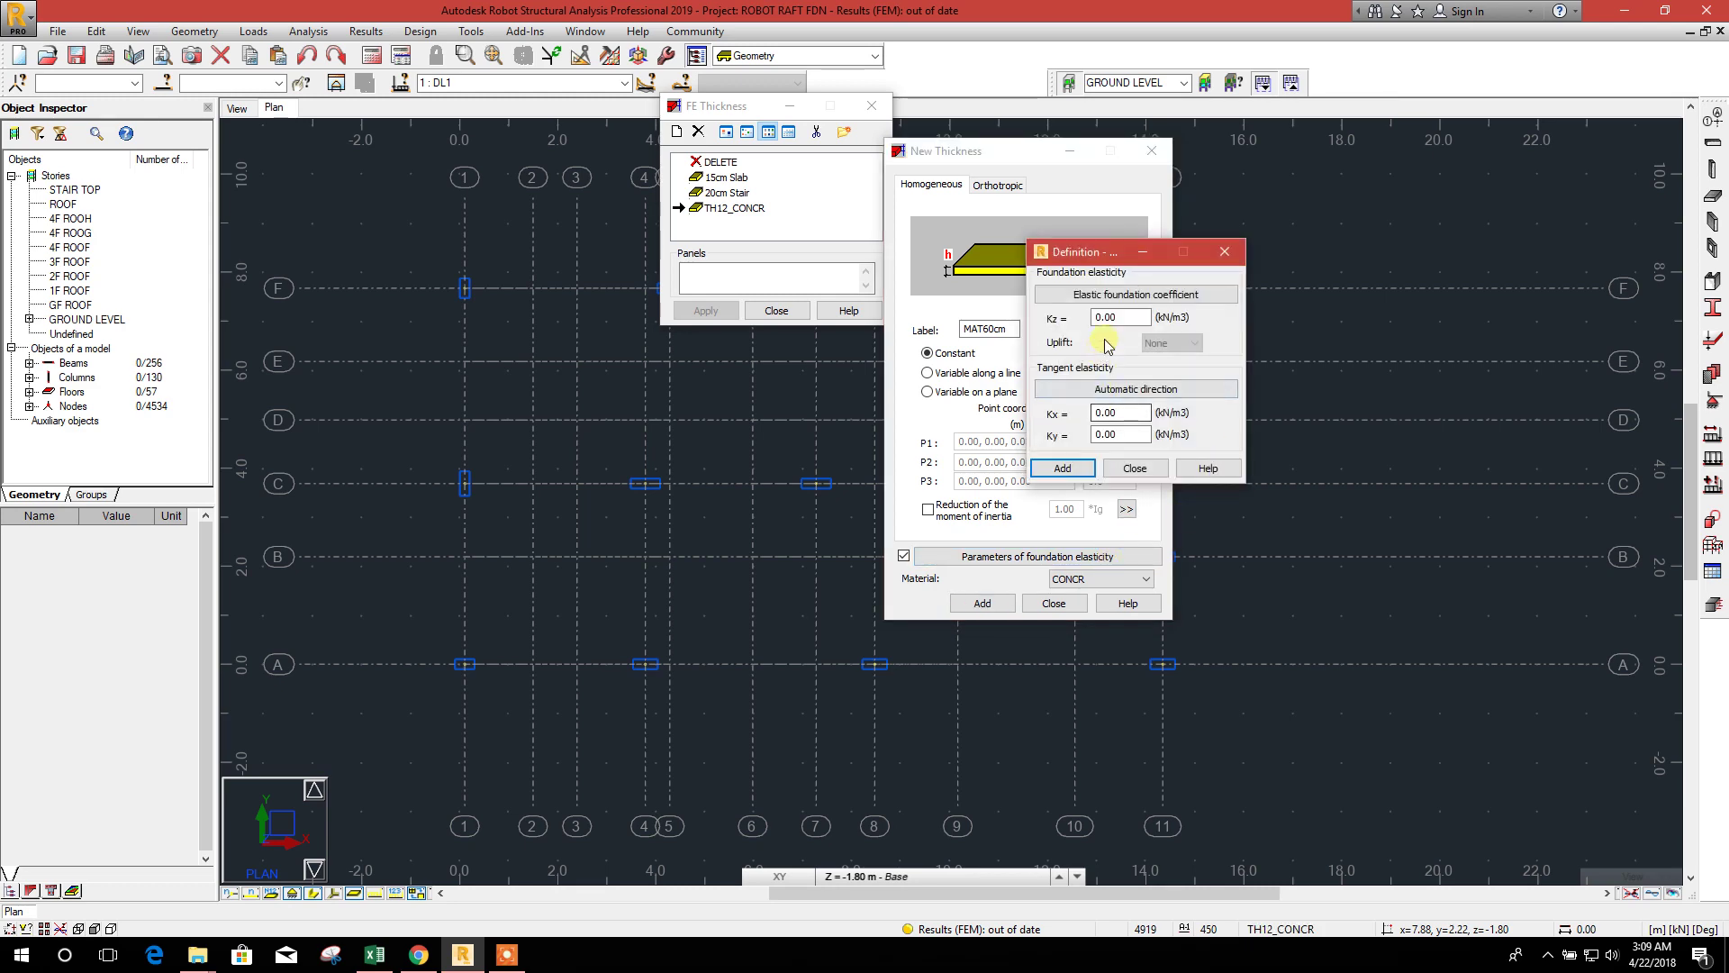
double_click(1124, 315)
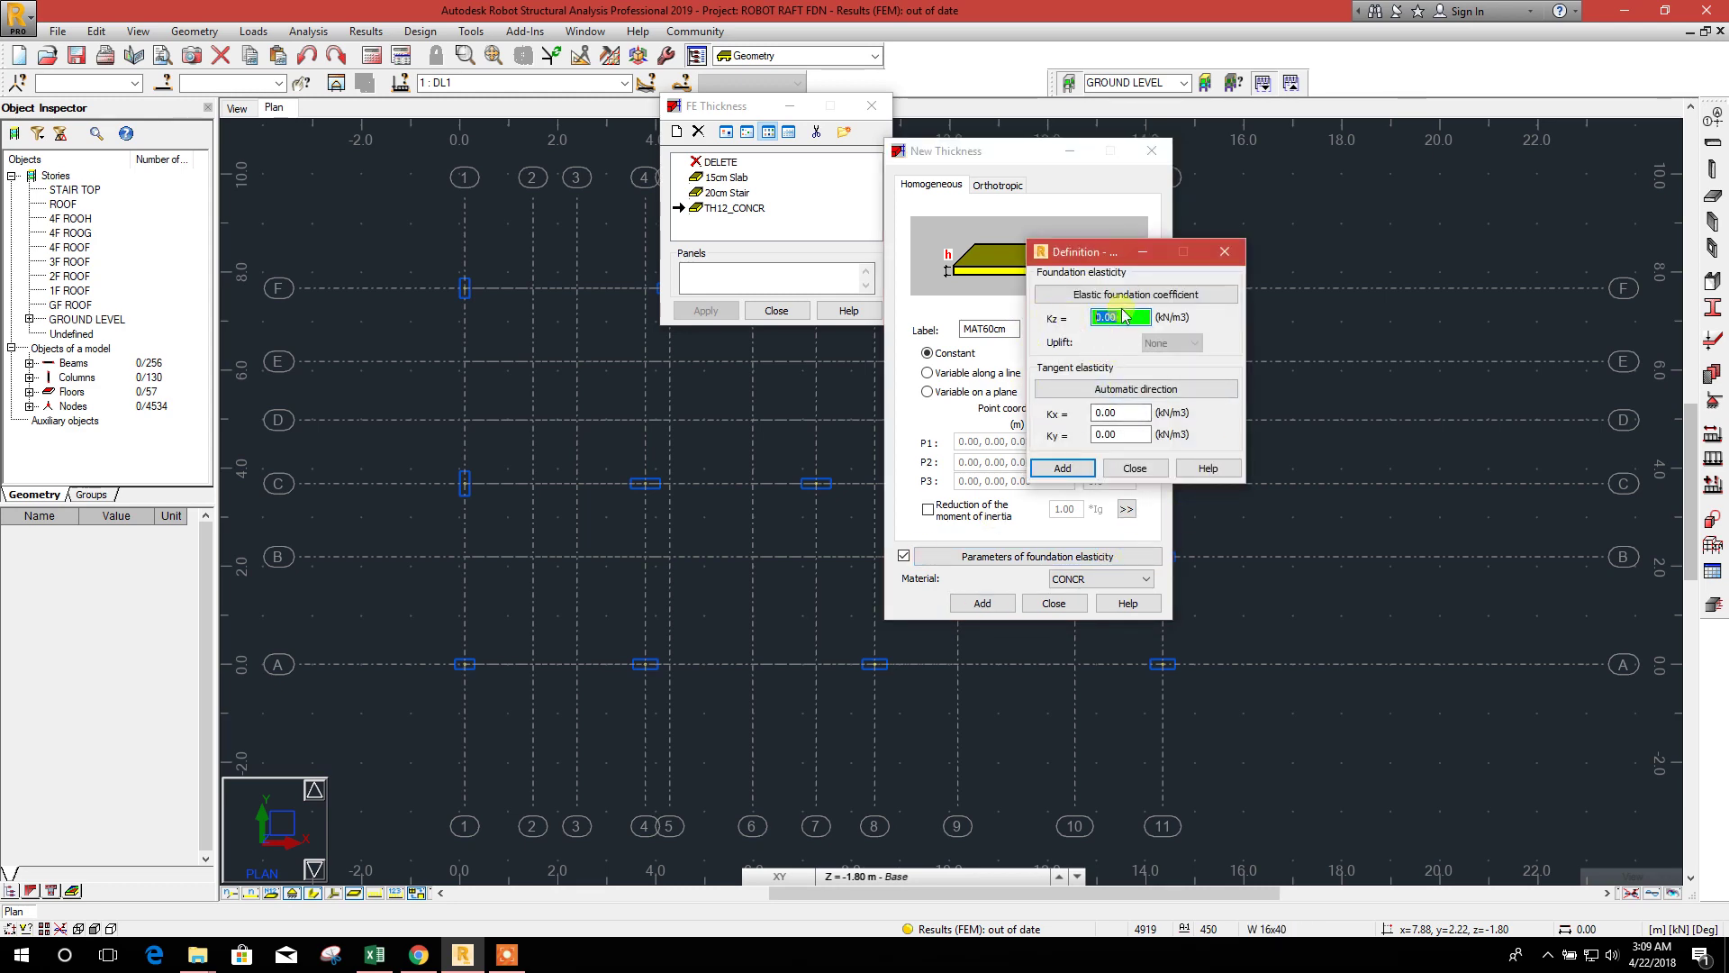
- Switch to the Excel raft design workbook and examine the subgrade modulus formulas and their Bowles reference
left_click(374, 954)
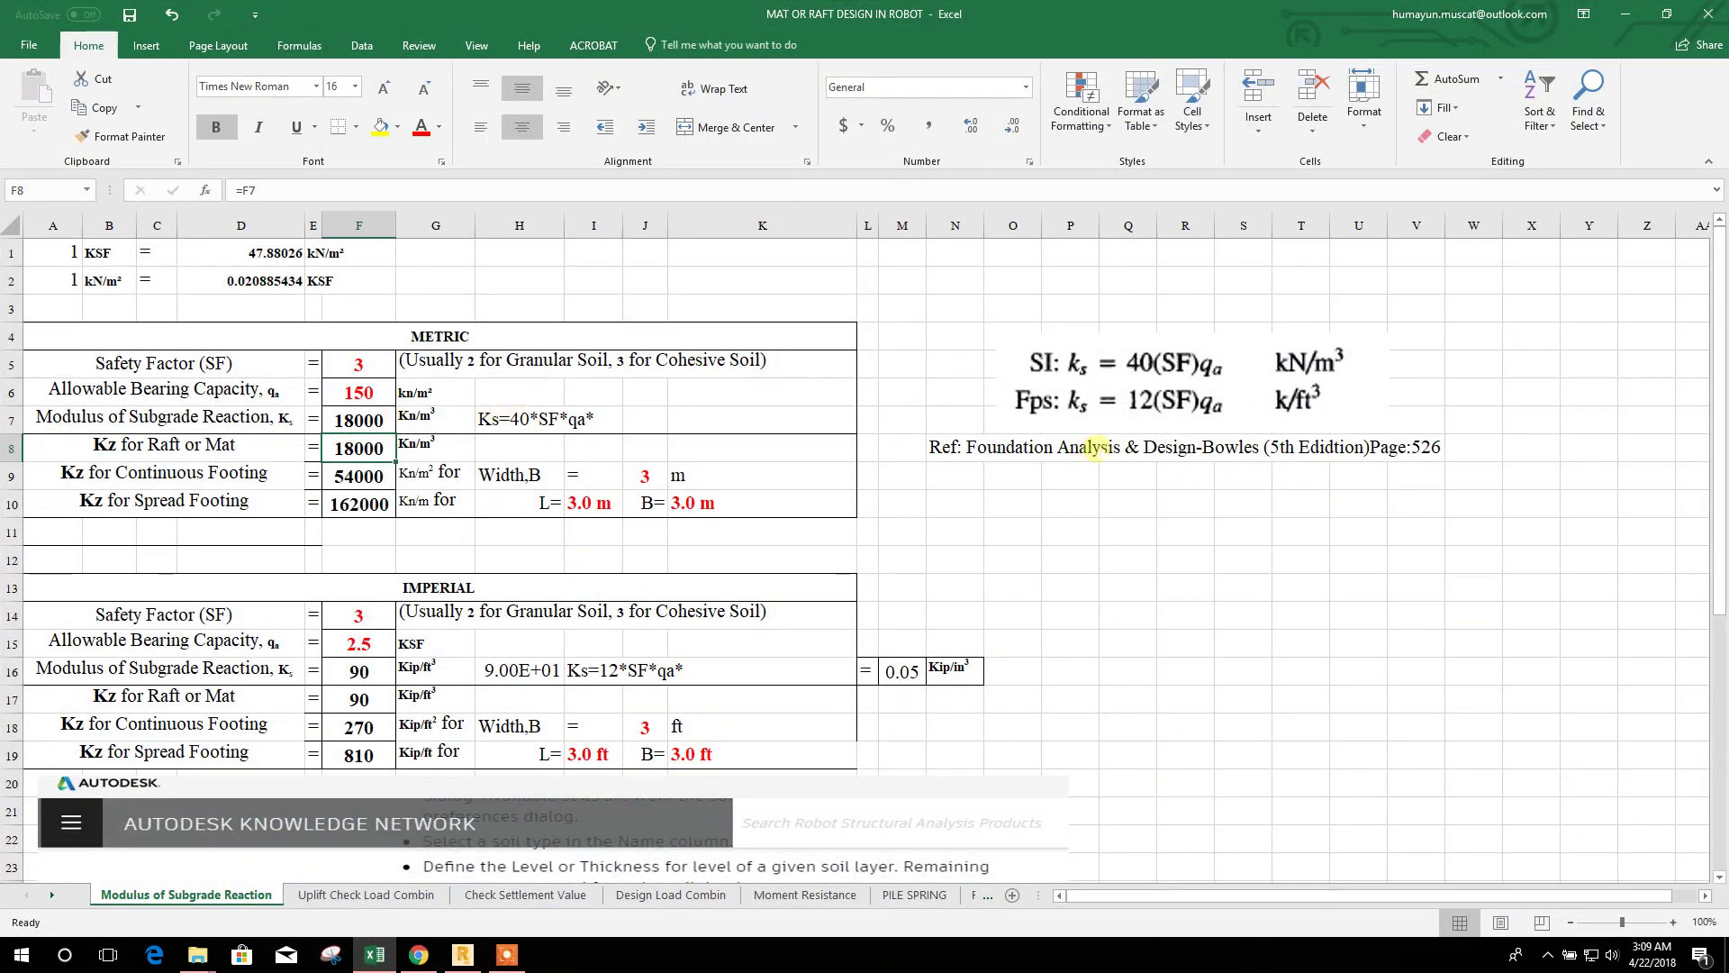
left_click(1095, 416)
left_click(1077, 477)
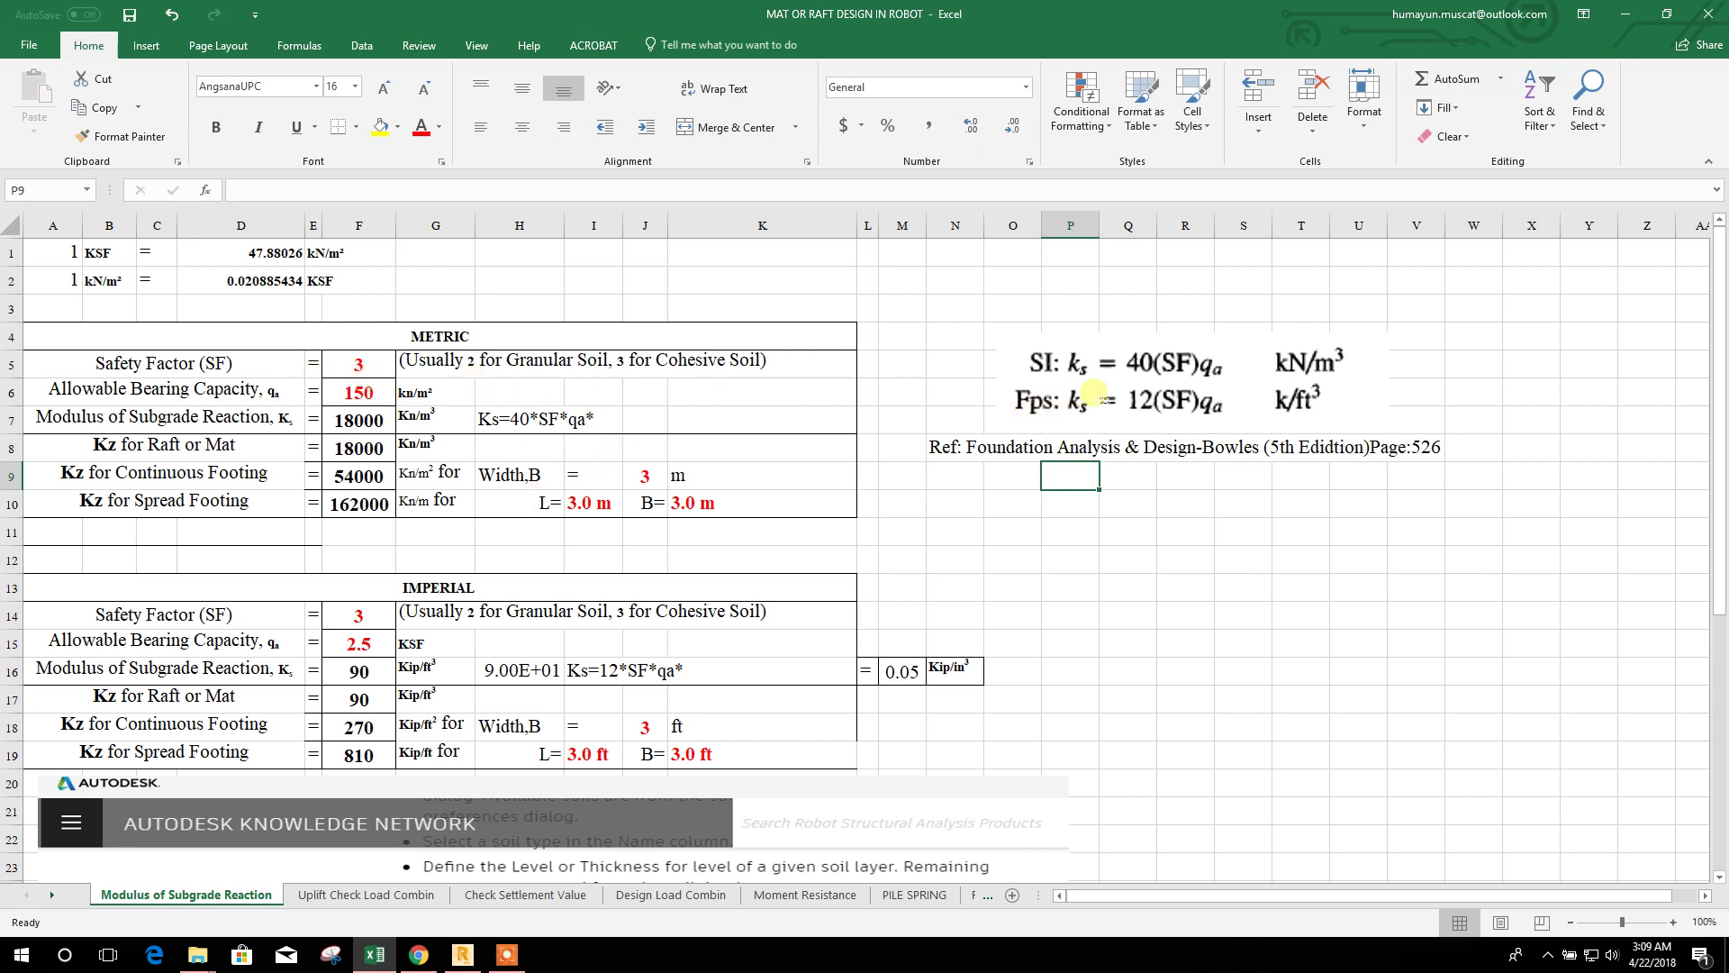
left_click(968, 451)
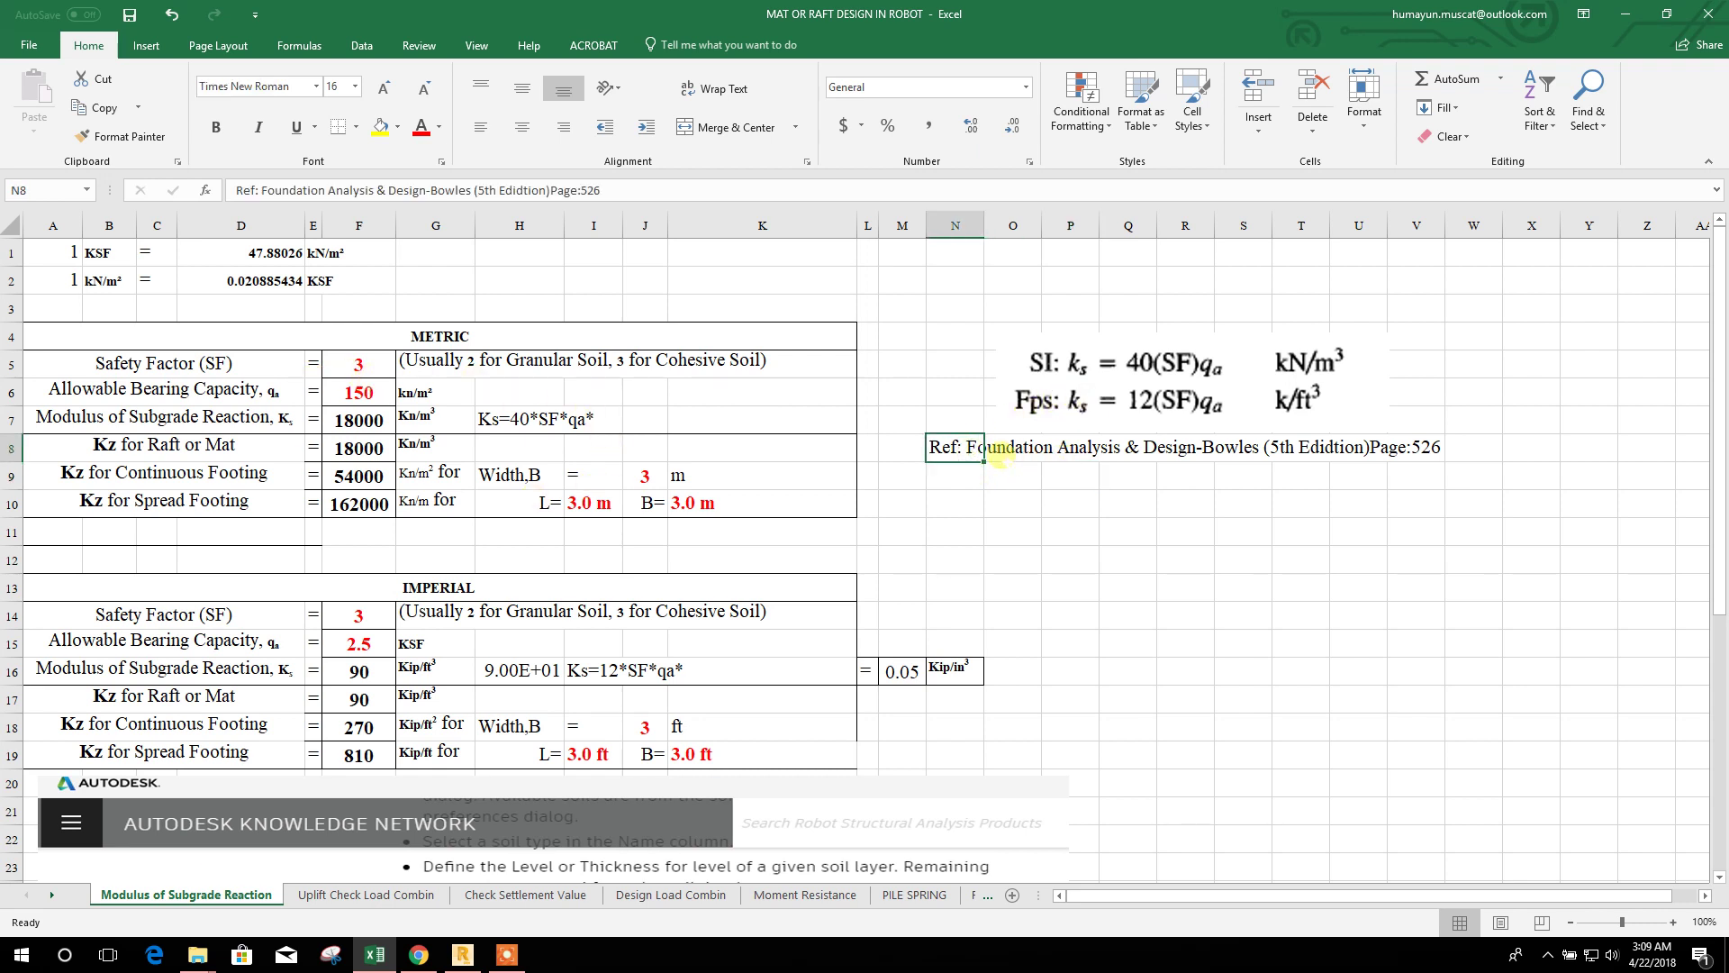
left_click_drag(1000, 451, 1419, 455)
left_click(1365, 476)
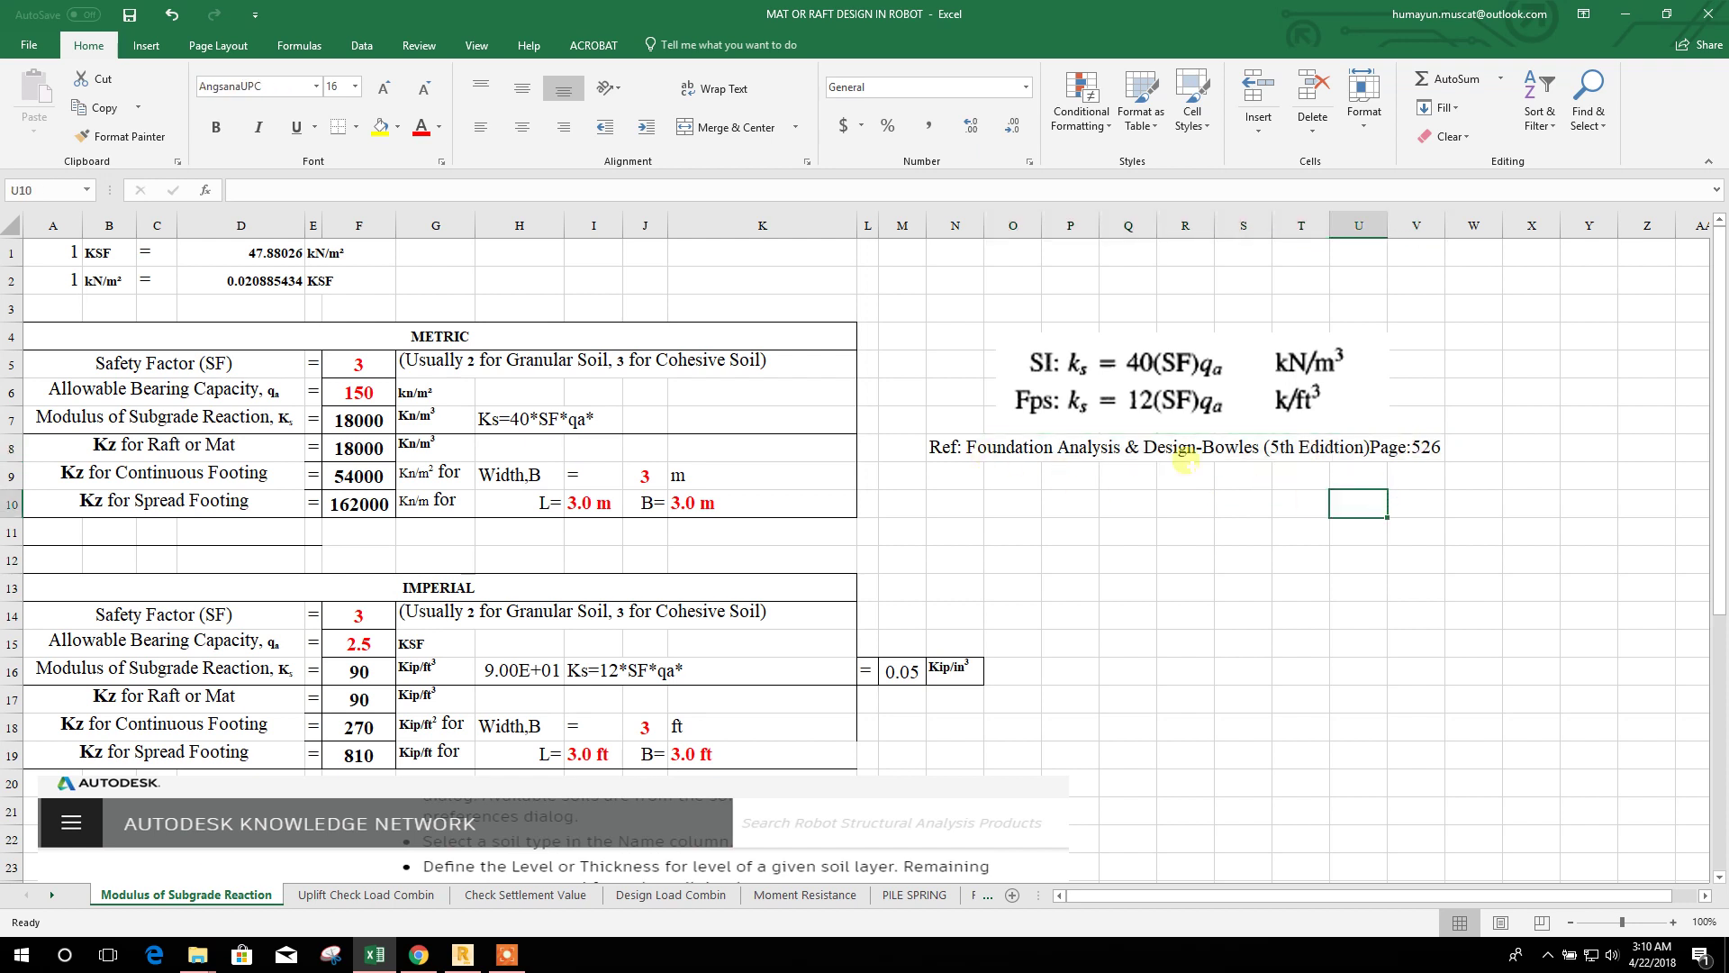
- Examine the metric safety factor, bearing capacity, subgrade modulus and raft Kz cells, plus the Autodesk note on foundation types
left_click(357, 369)
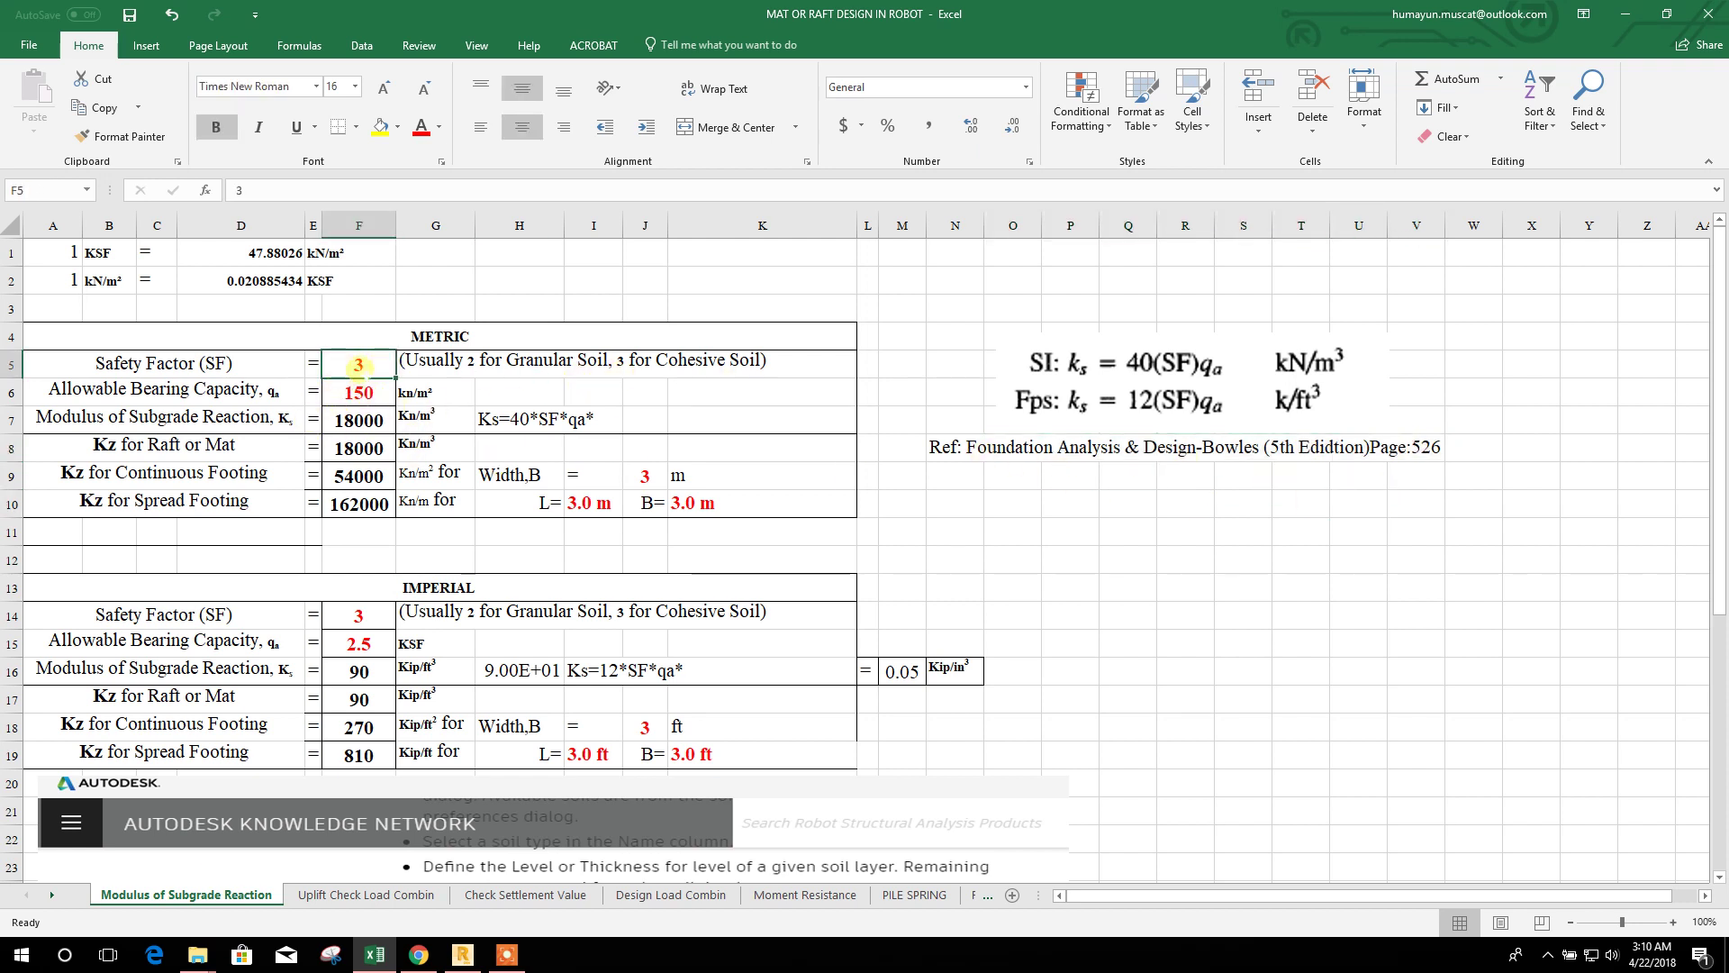
left_click(360, 393)
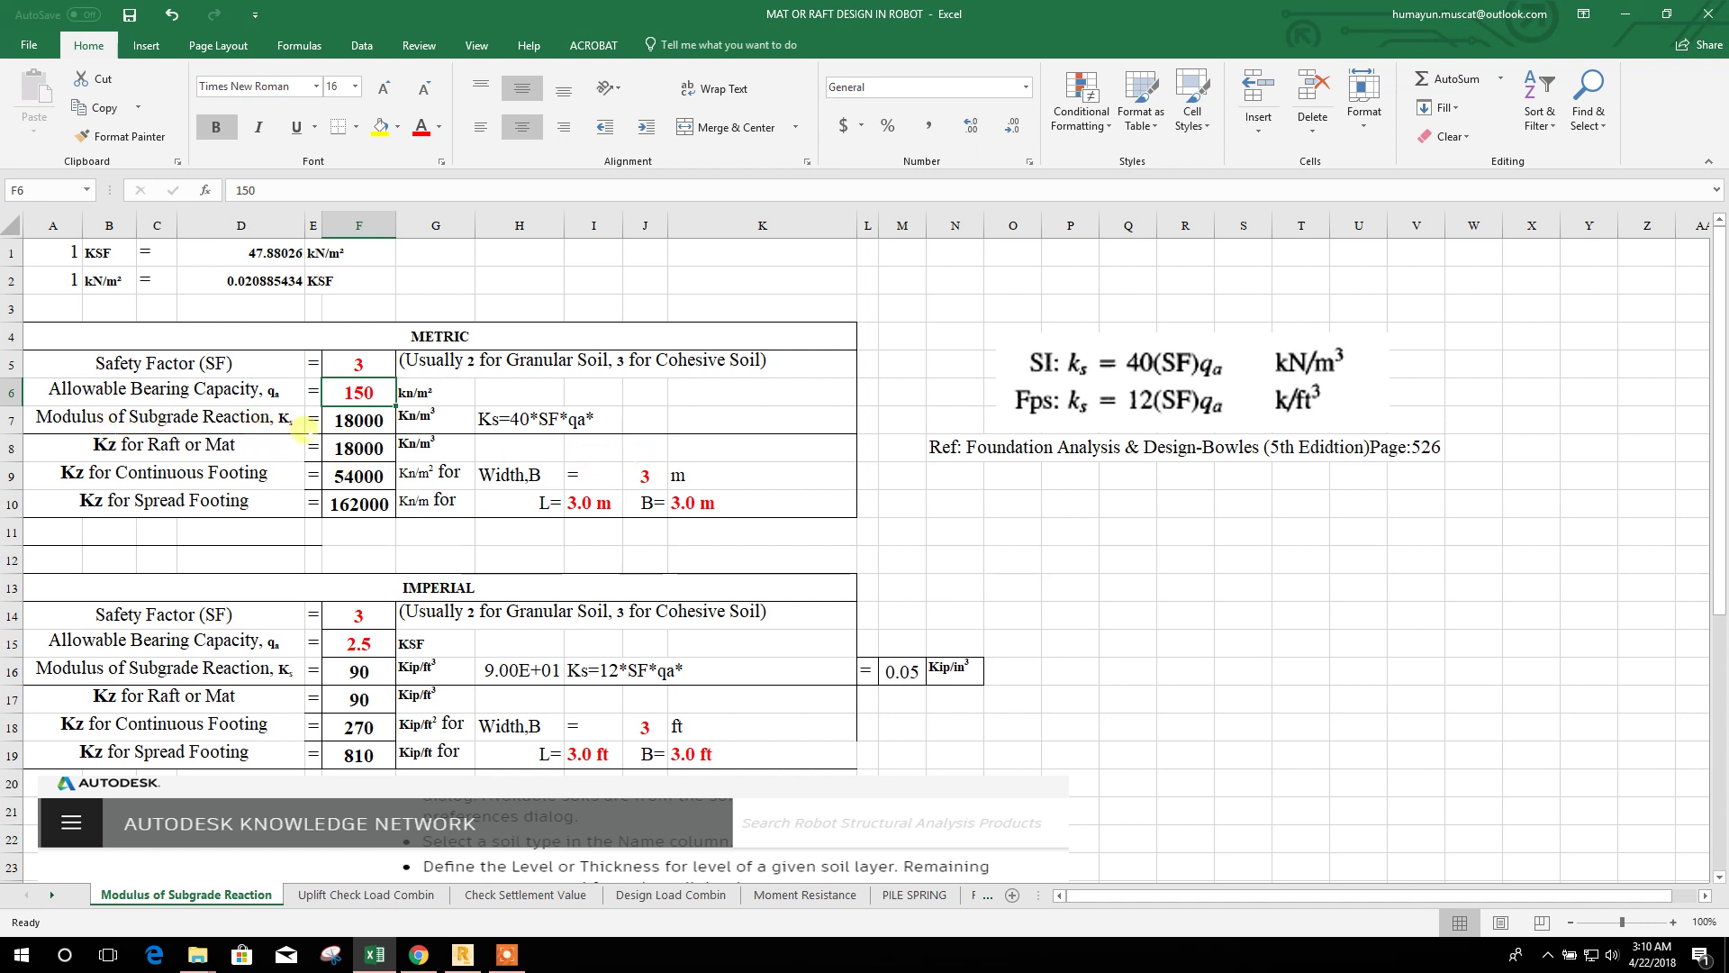
left_click(350, 421)
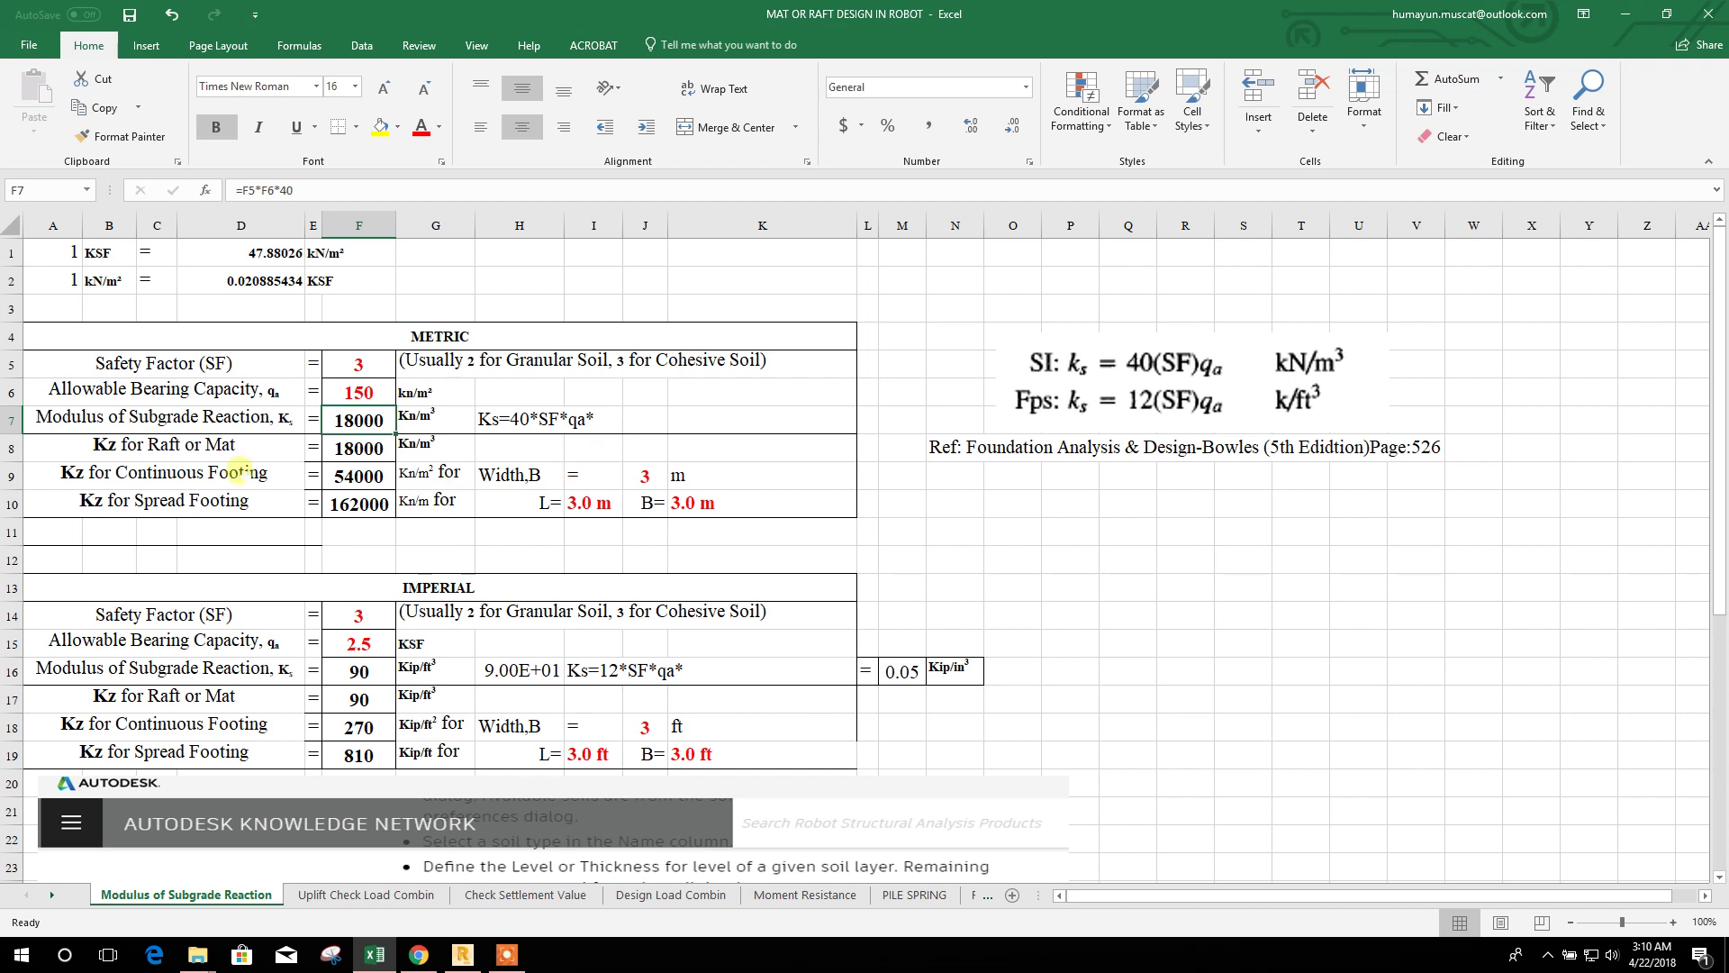
left_click(151, 457)
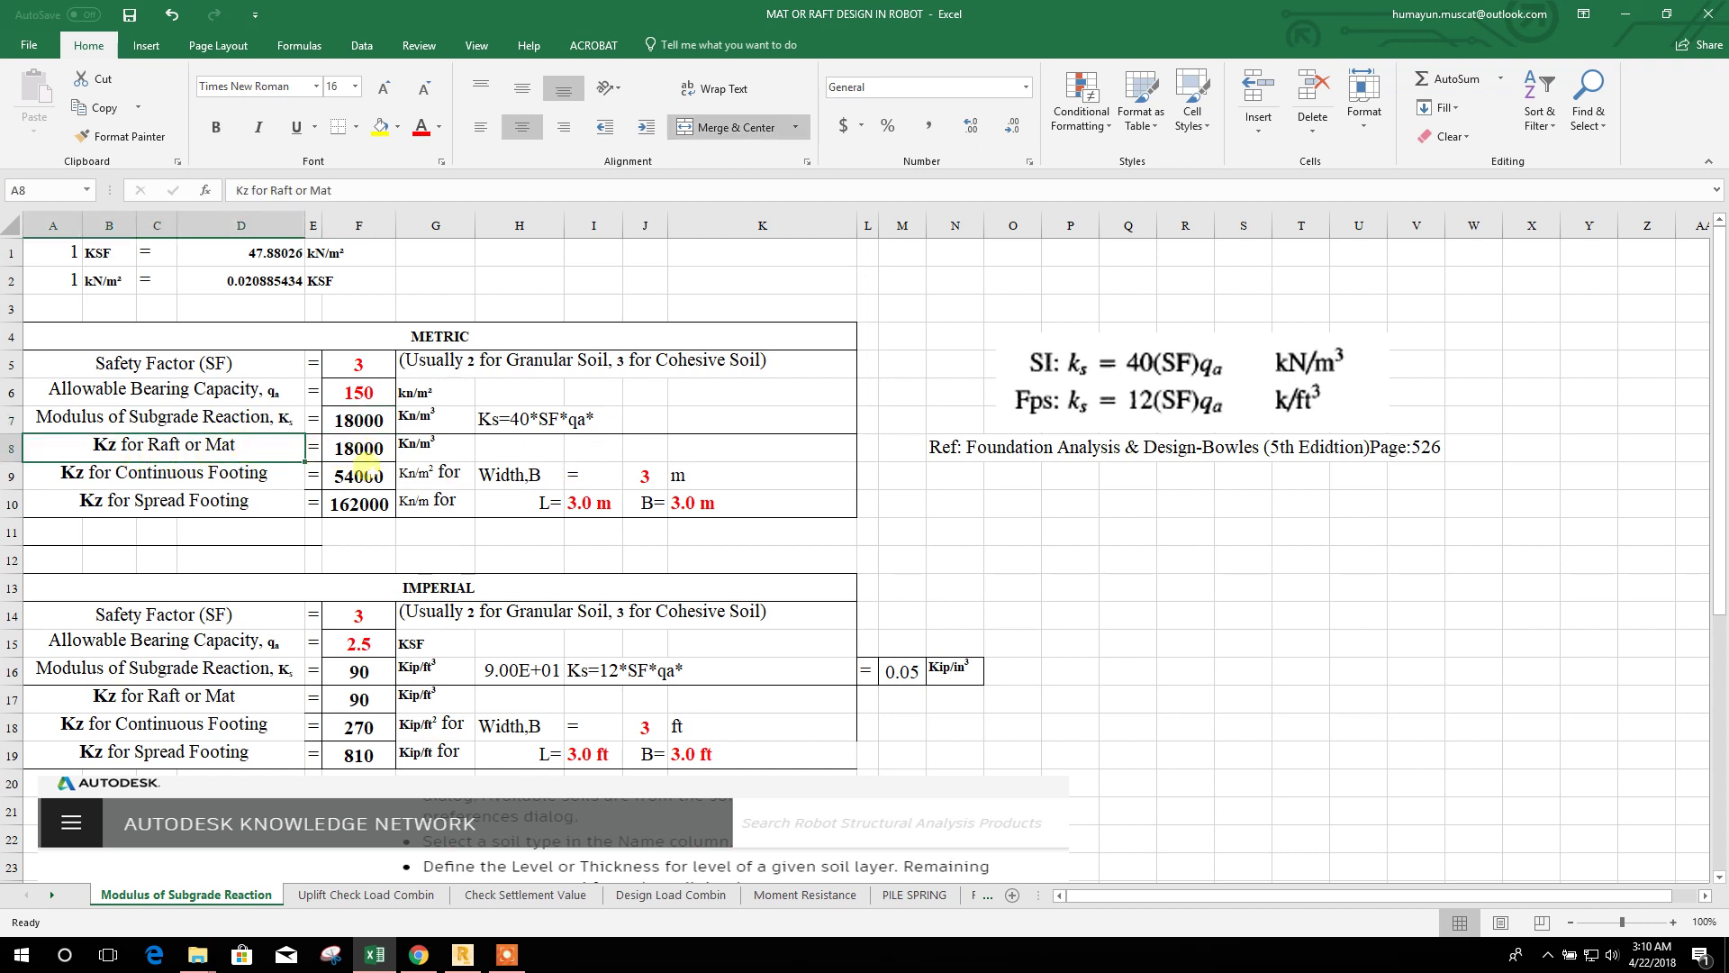
left_click(364, 450)
scroll(461, 514, "down", 4)
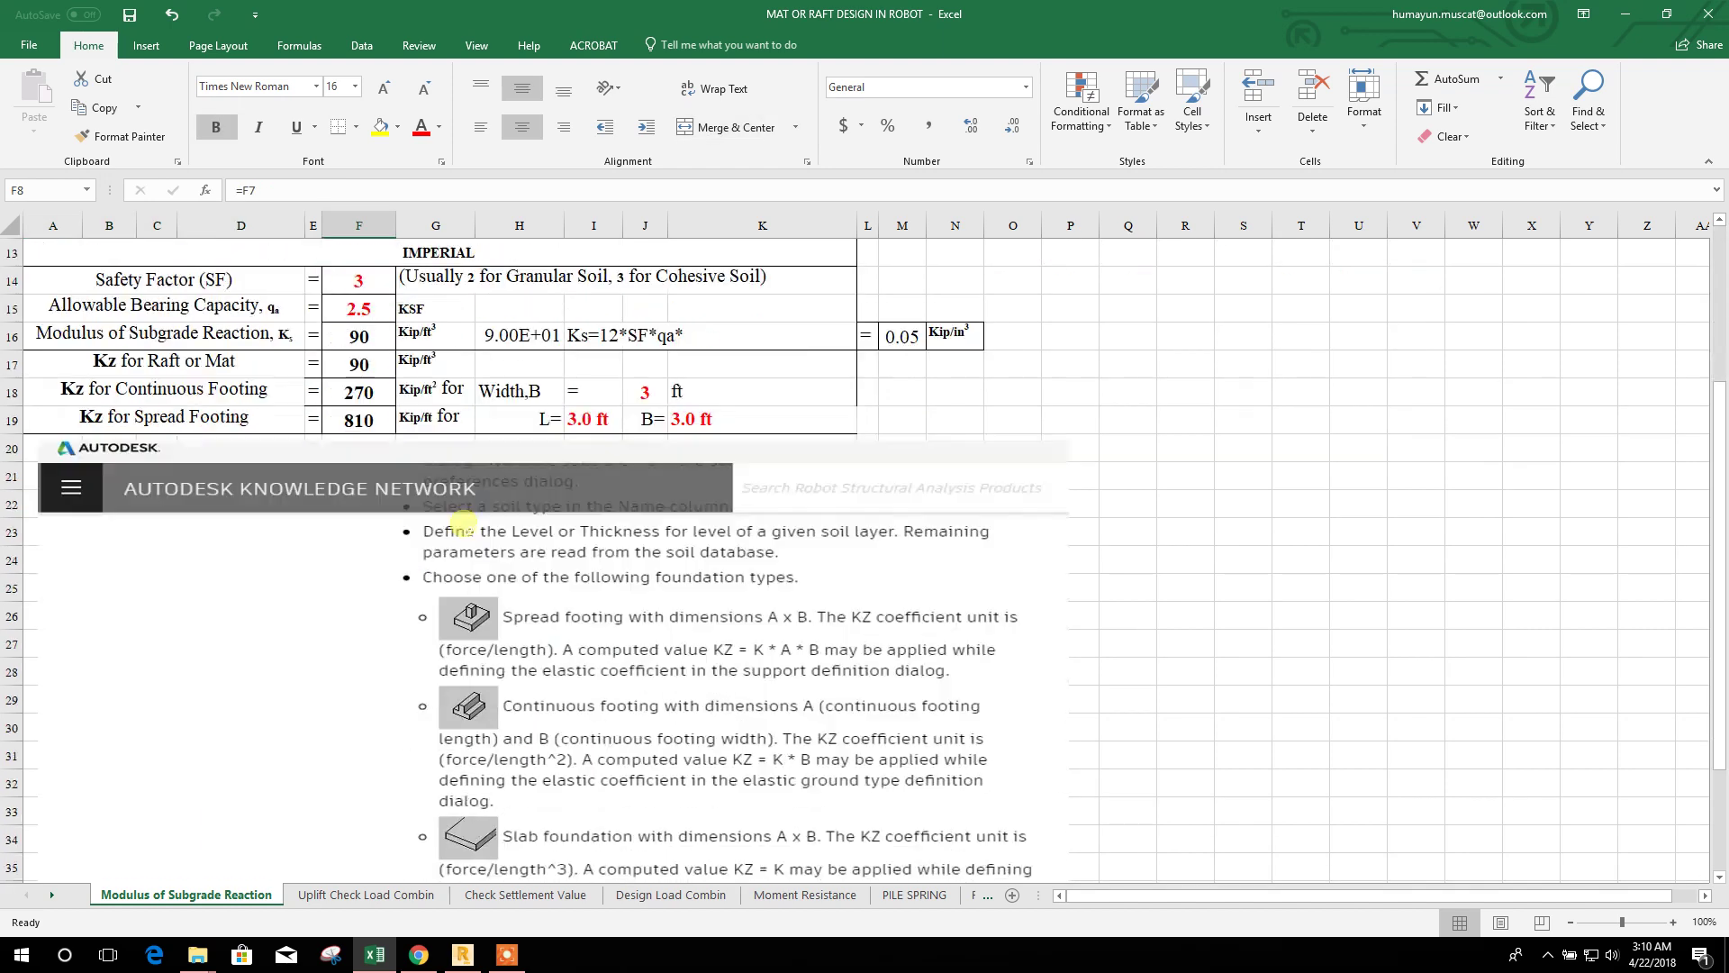
scroll(461, 522, "down", 2)
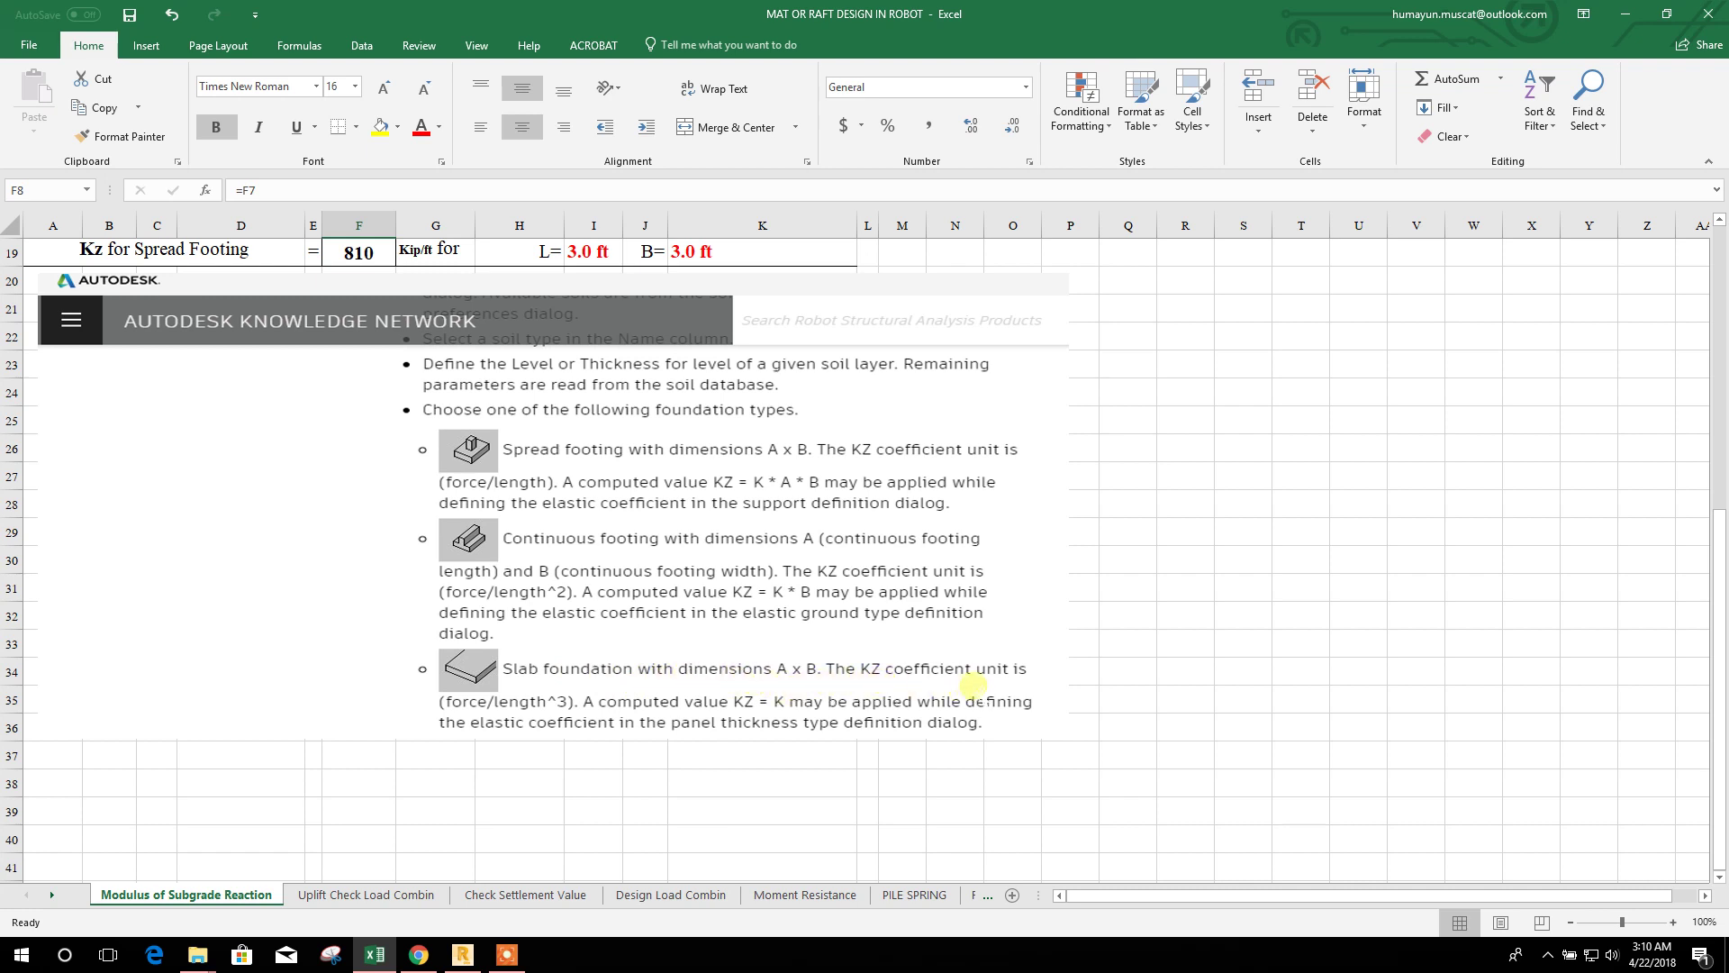
scroll(813, 705, "up", 2)
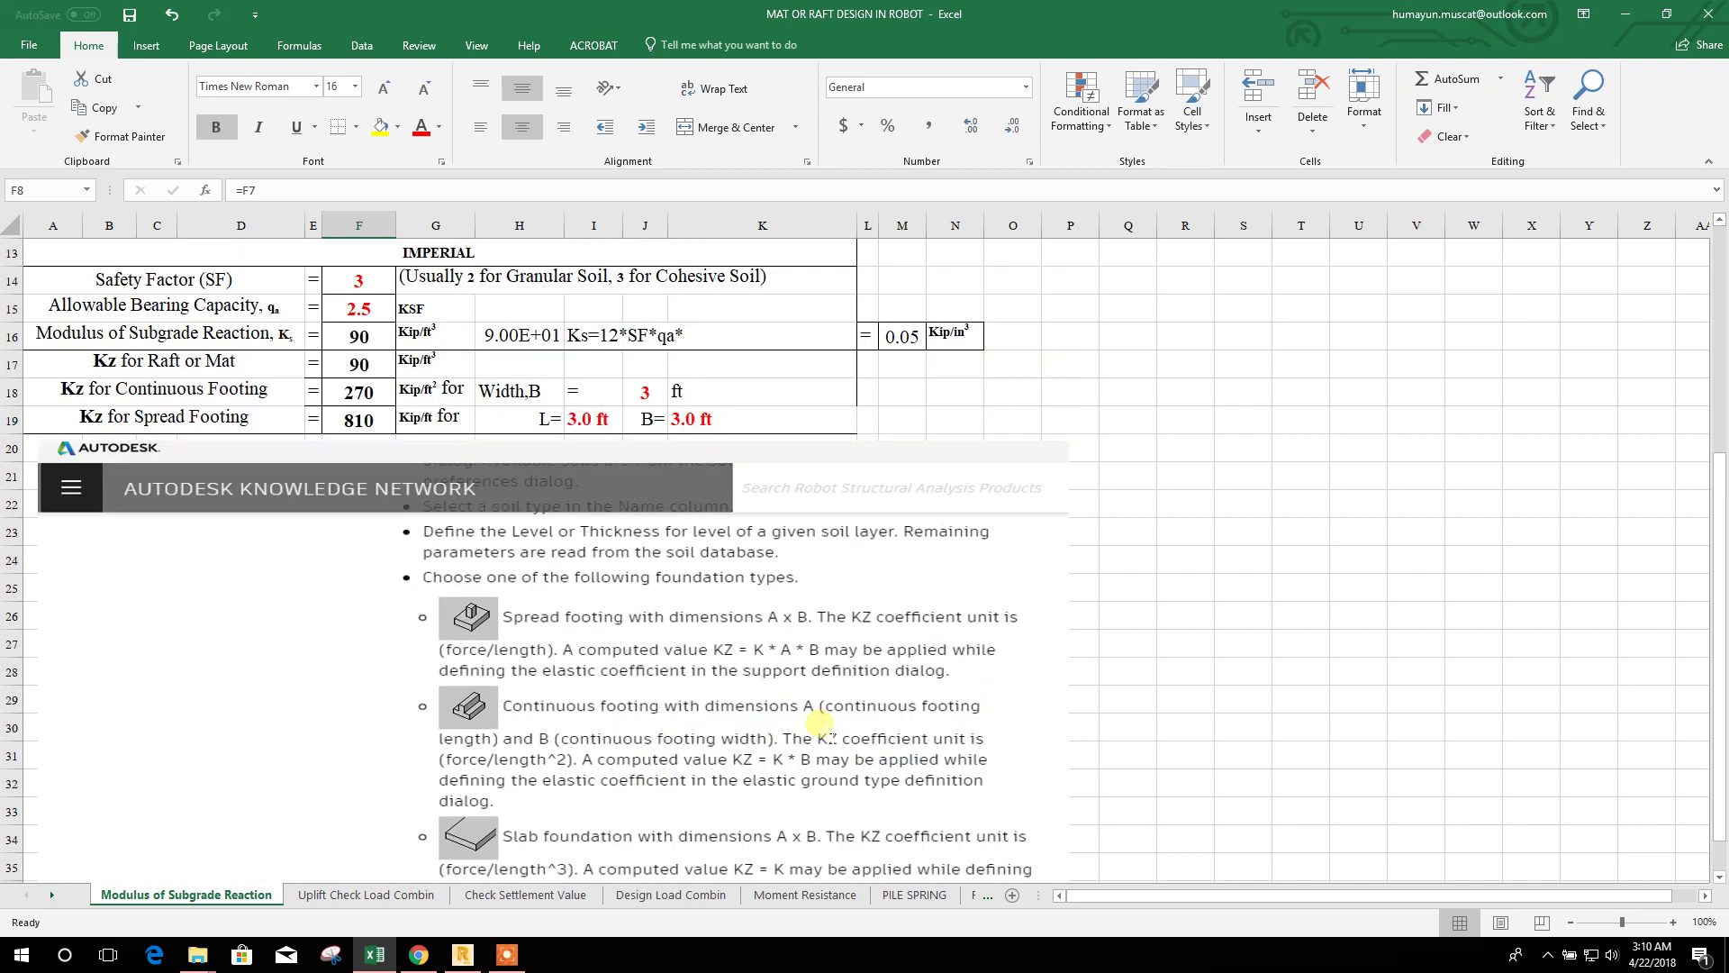
scroll(792, 716, "up", 4)
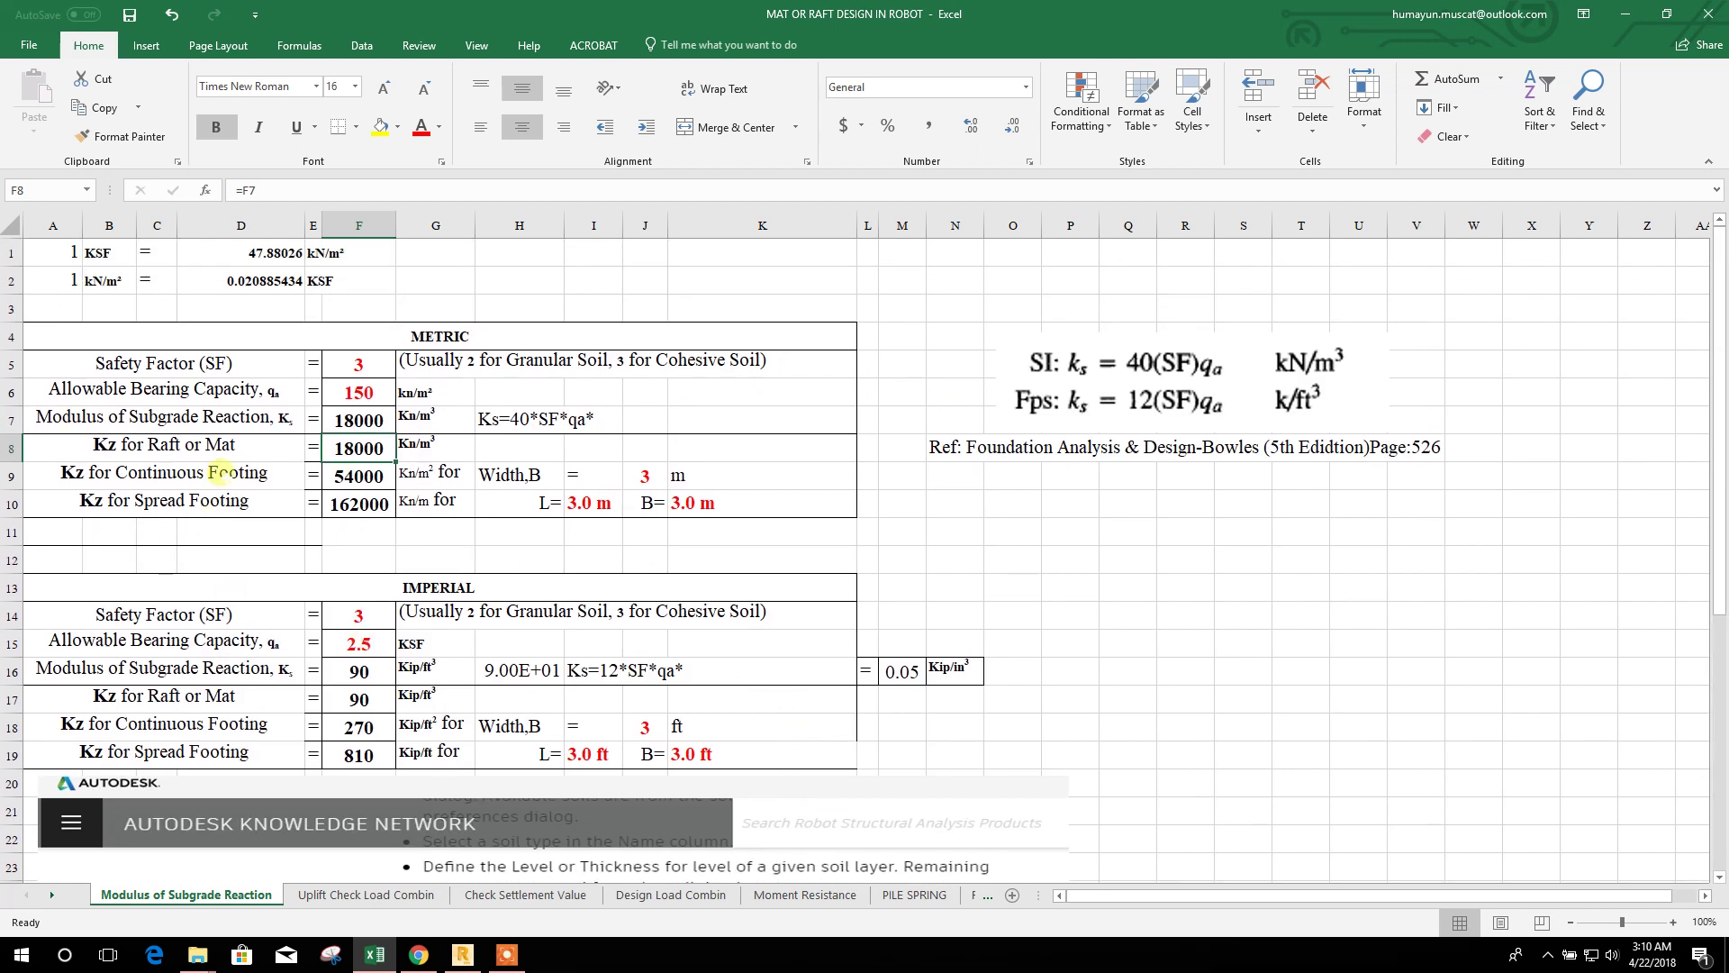
left_click(130, 458)
left_click(364, 450)
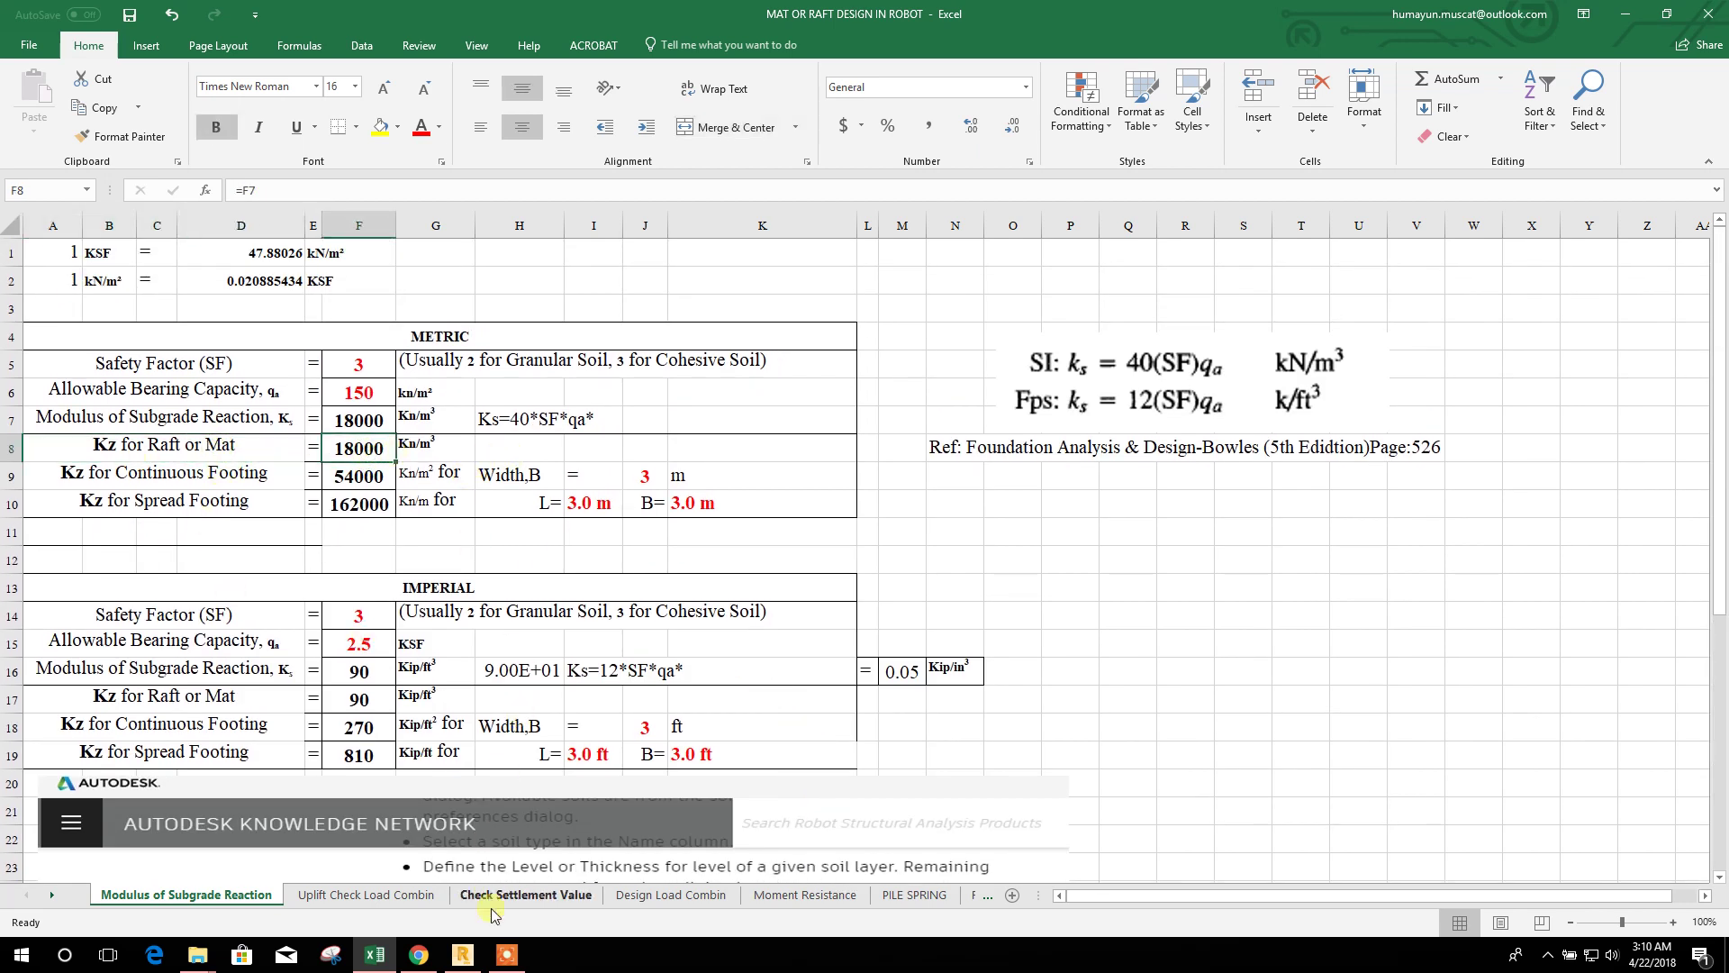
- Return to Robot Structural Analysis and set the mat's elastic foundation coefficient Kz to 18000 kN/m3
left_click(460, 956)
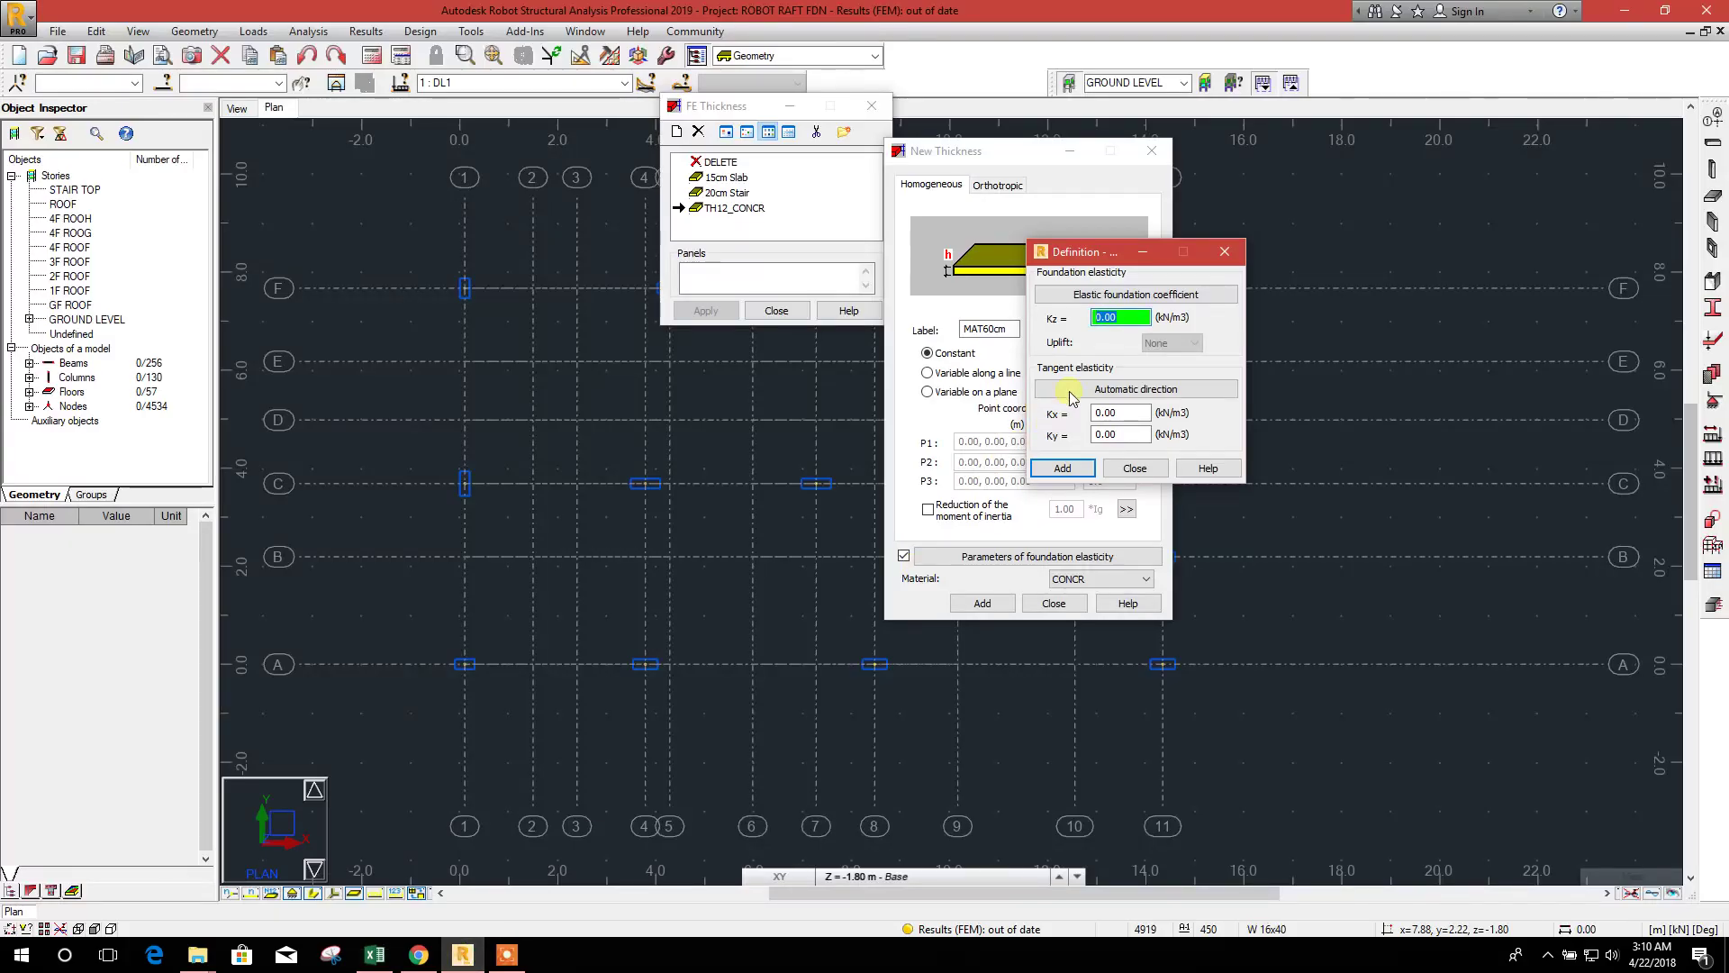
type("180")
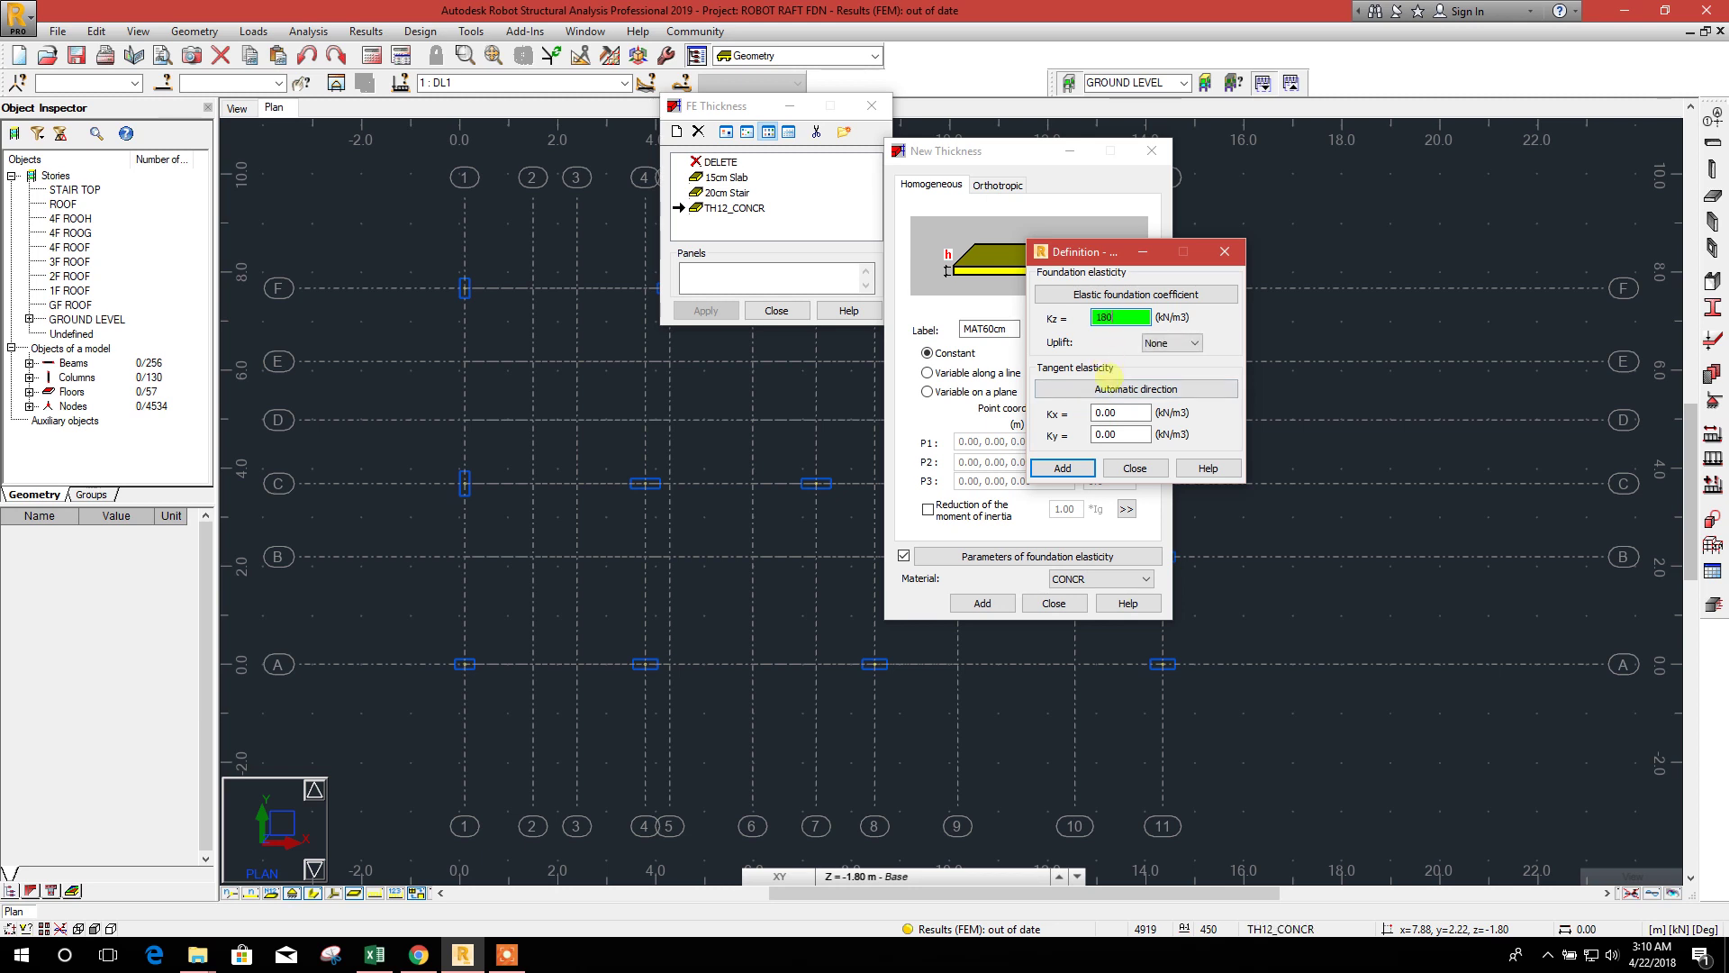
type("00")
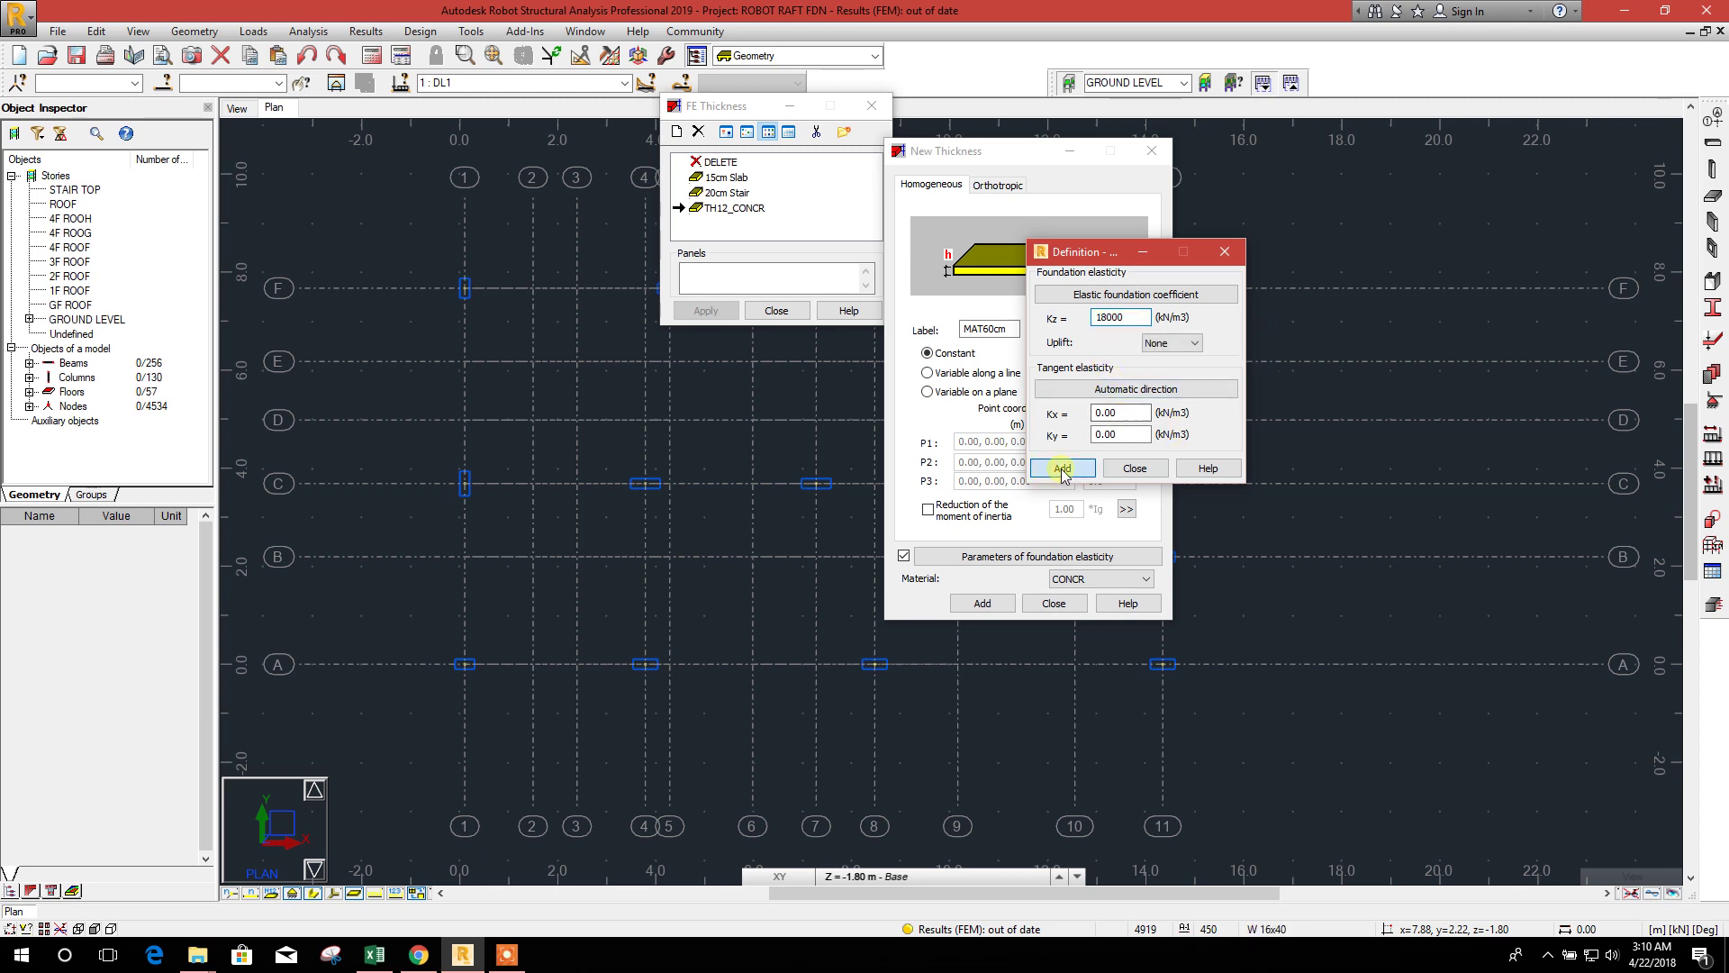
left_click(1063, 469)
- Assign material C35 to the MAT60cm thickness, add it to the thickness list and make it the current thickness
left_click(1081, 581)
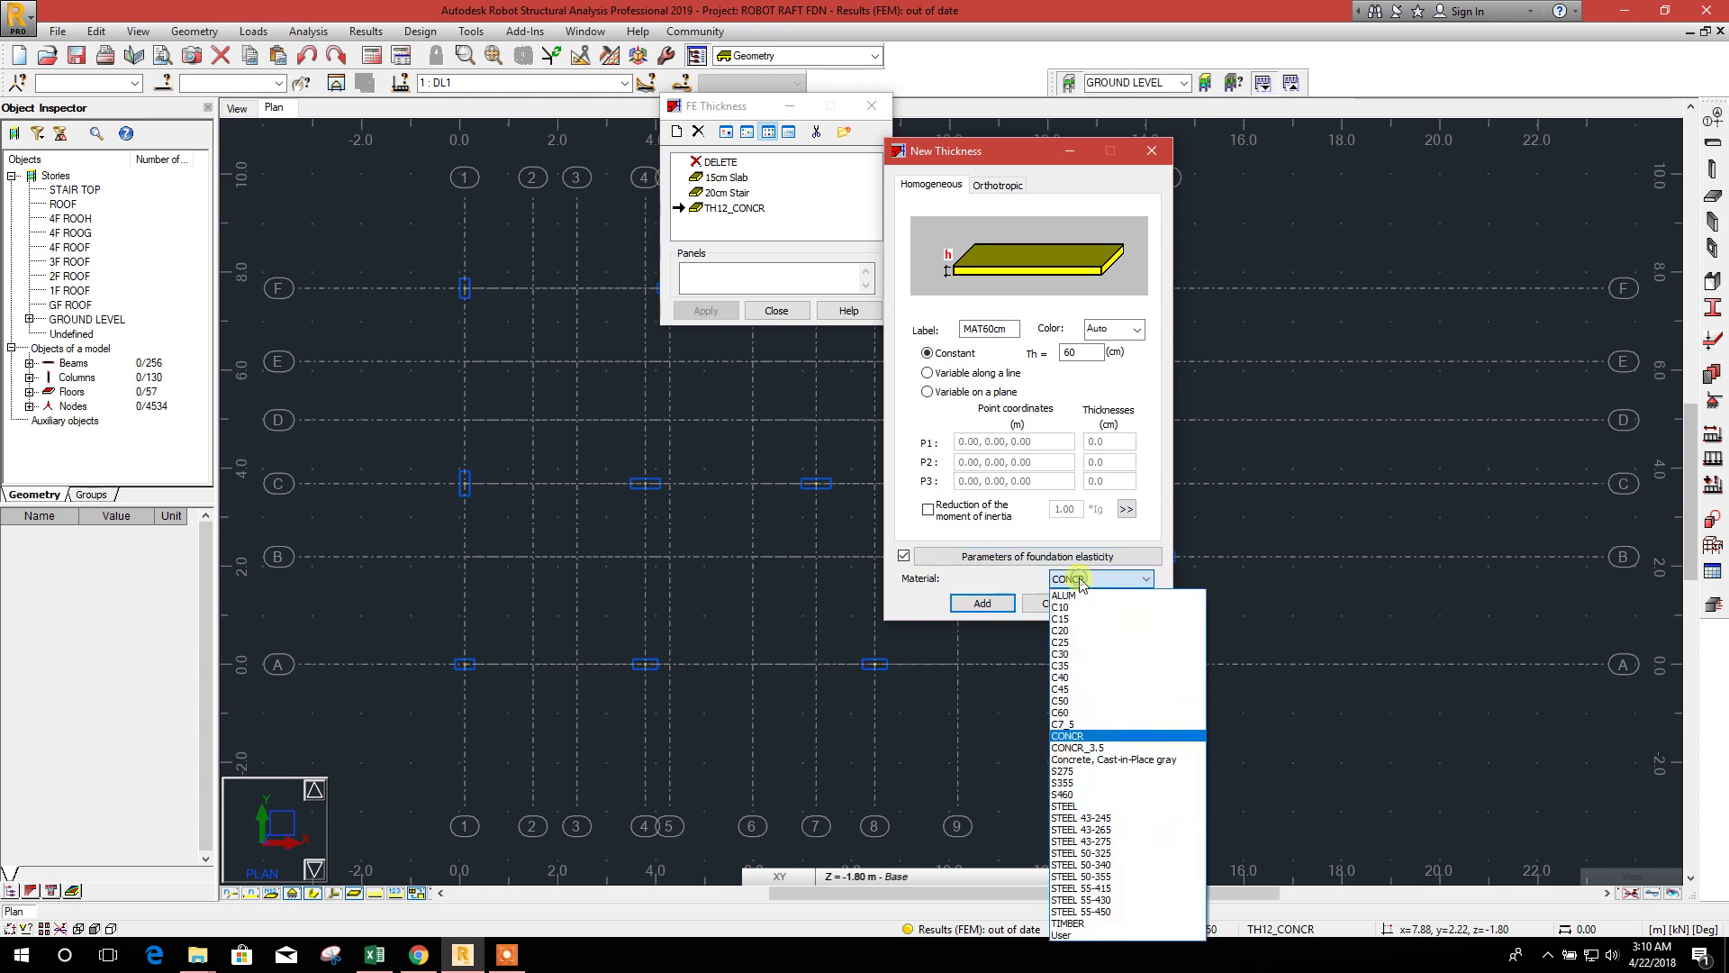
left_click(1085, 667)
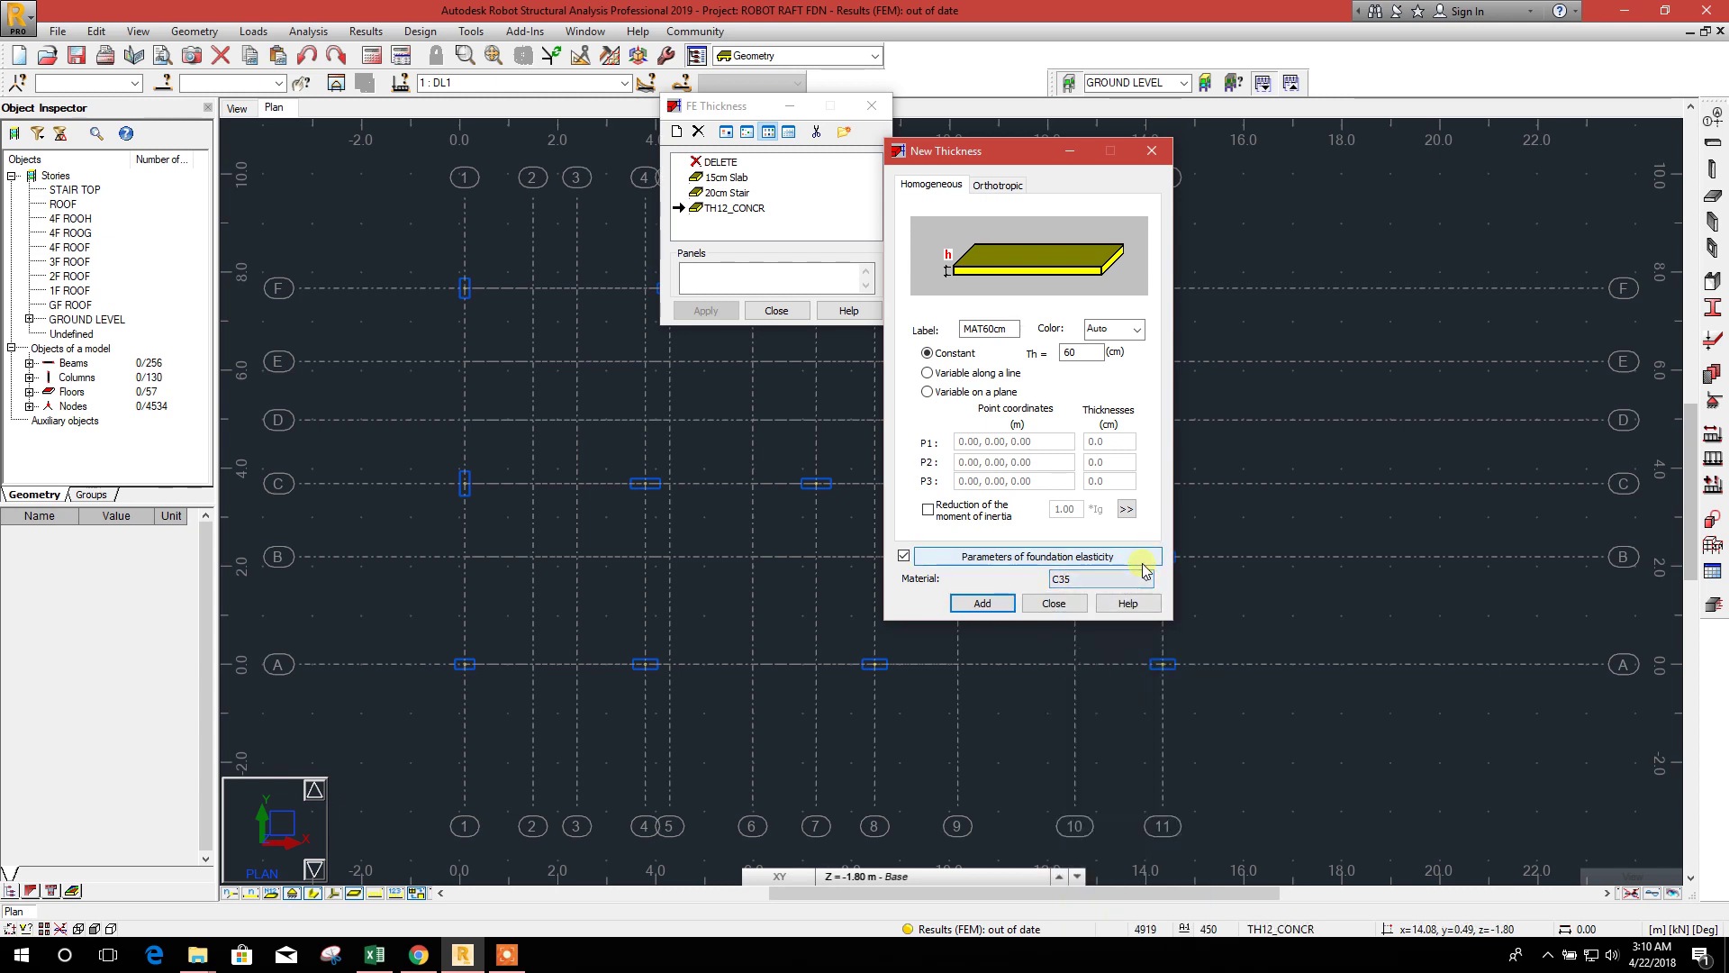
left_click(988, 602)
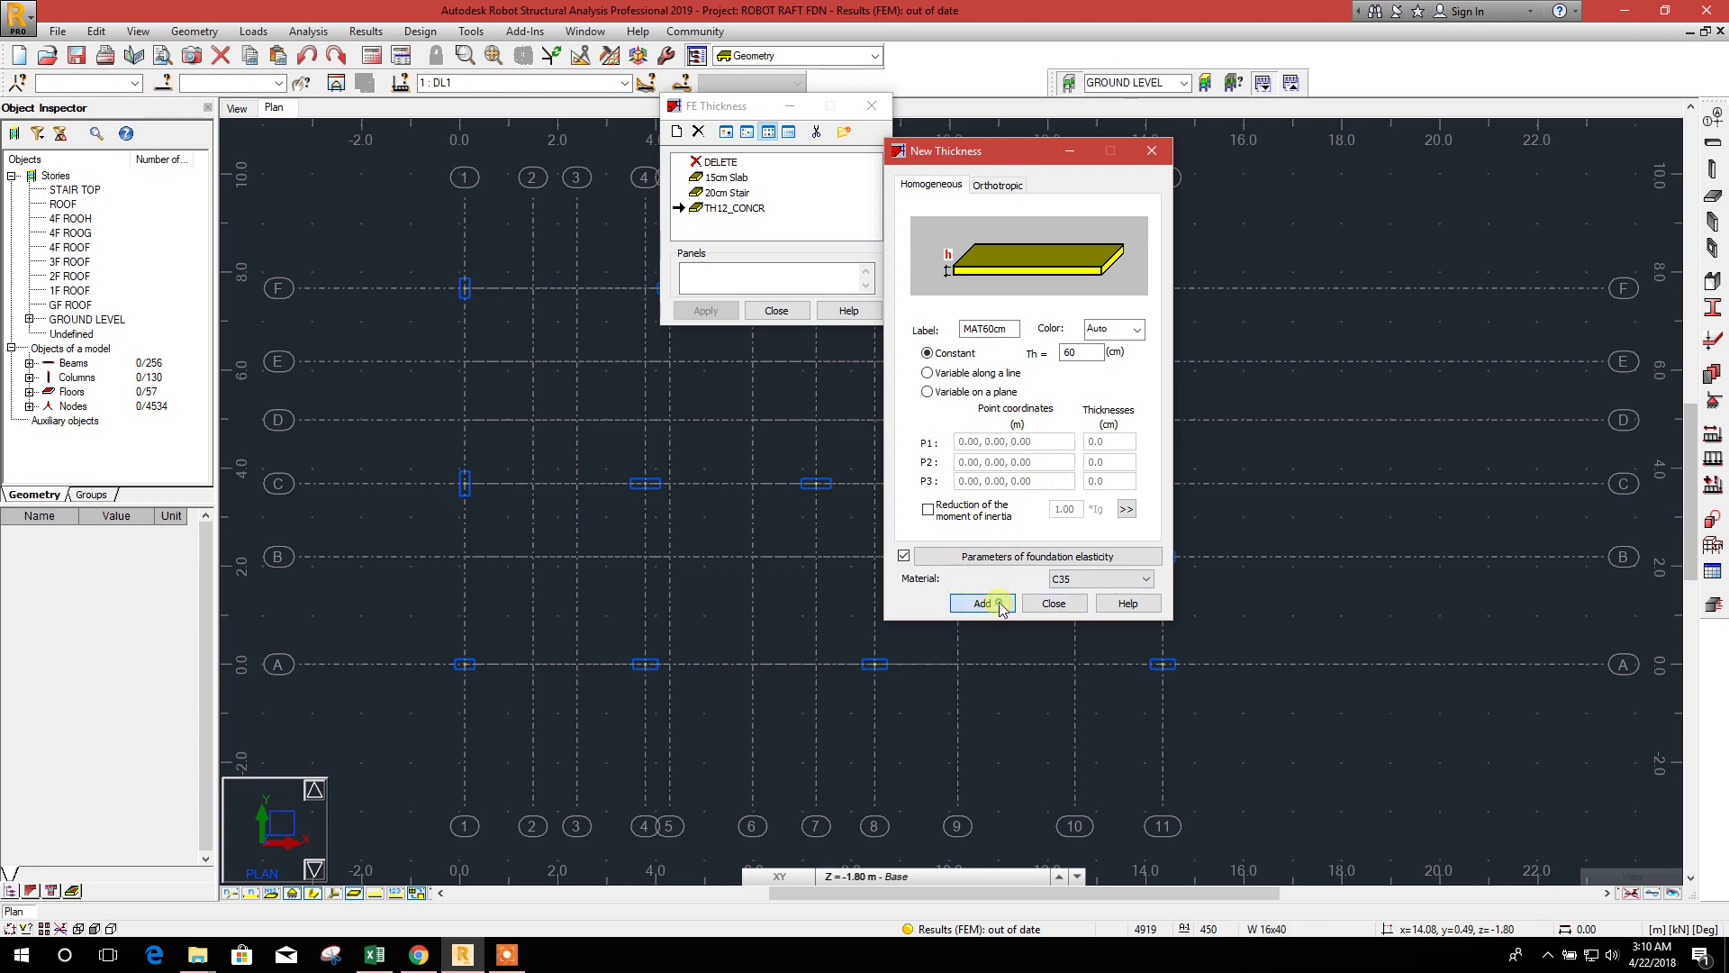
left_click(1056, 606)
left_click(726, 209)
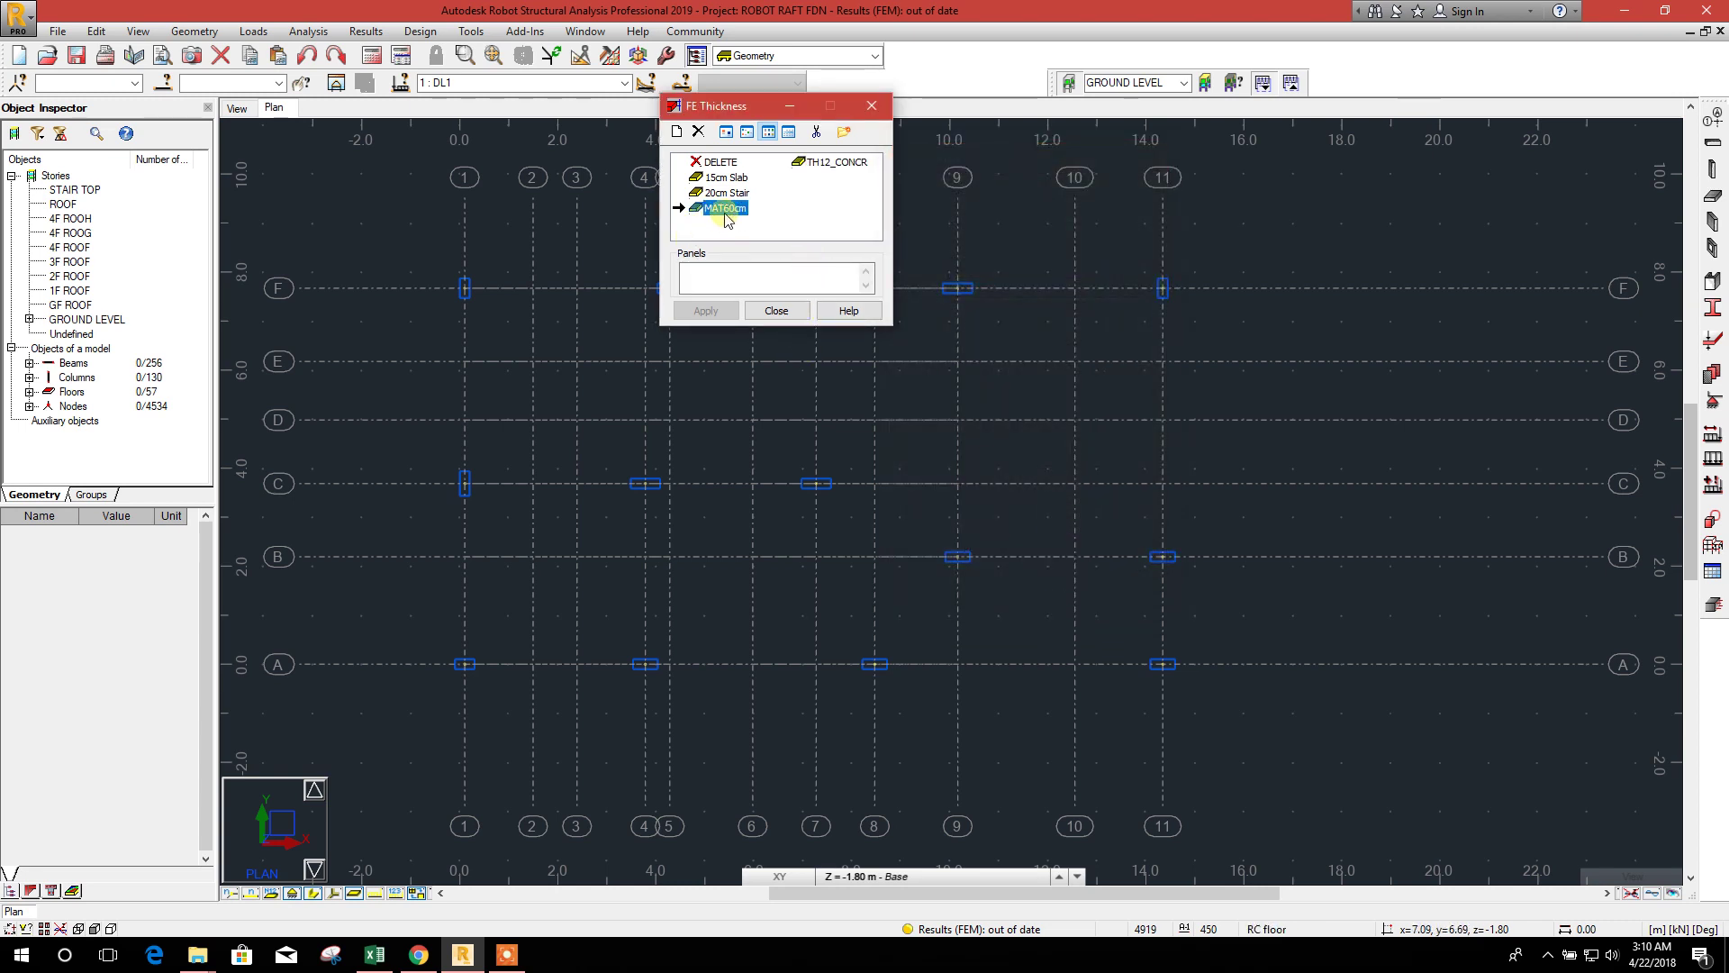
left_click(779, 316)
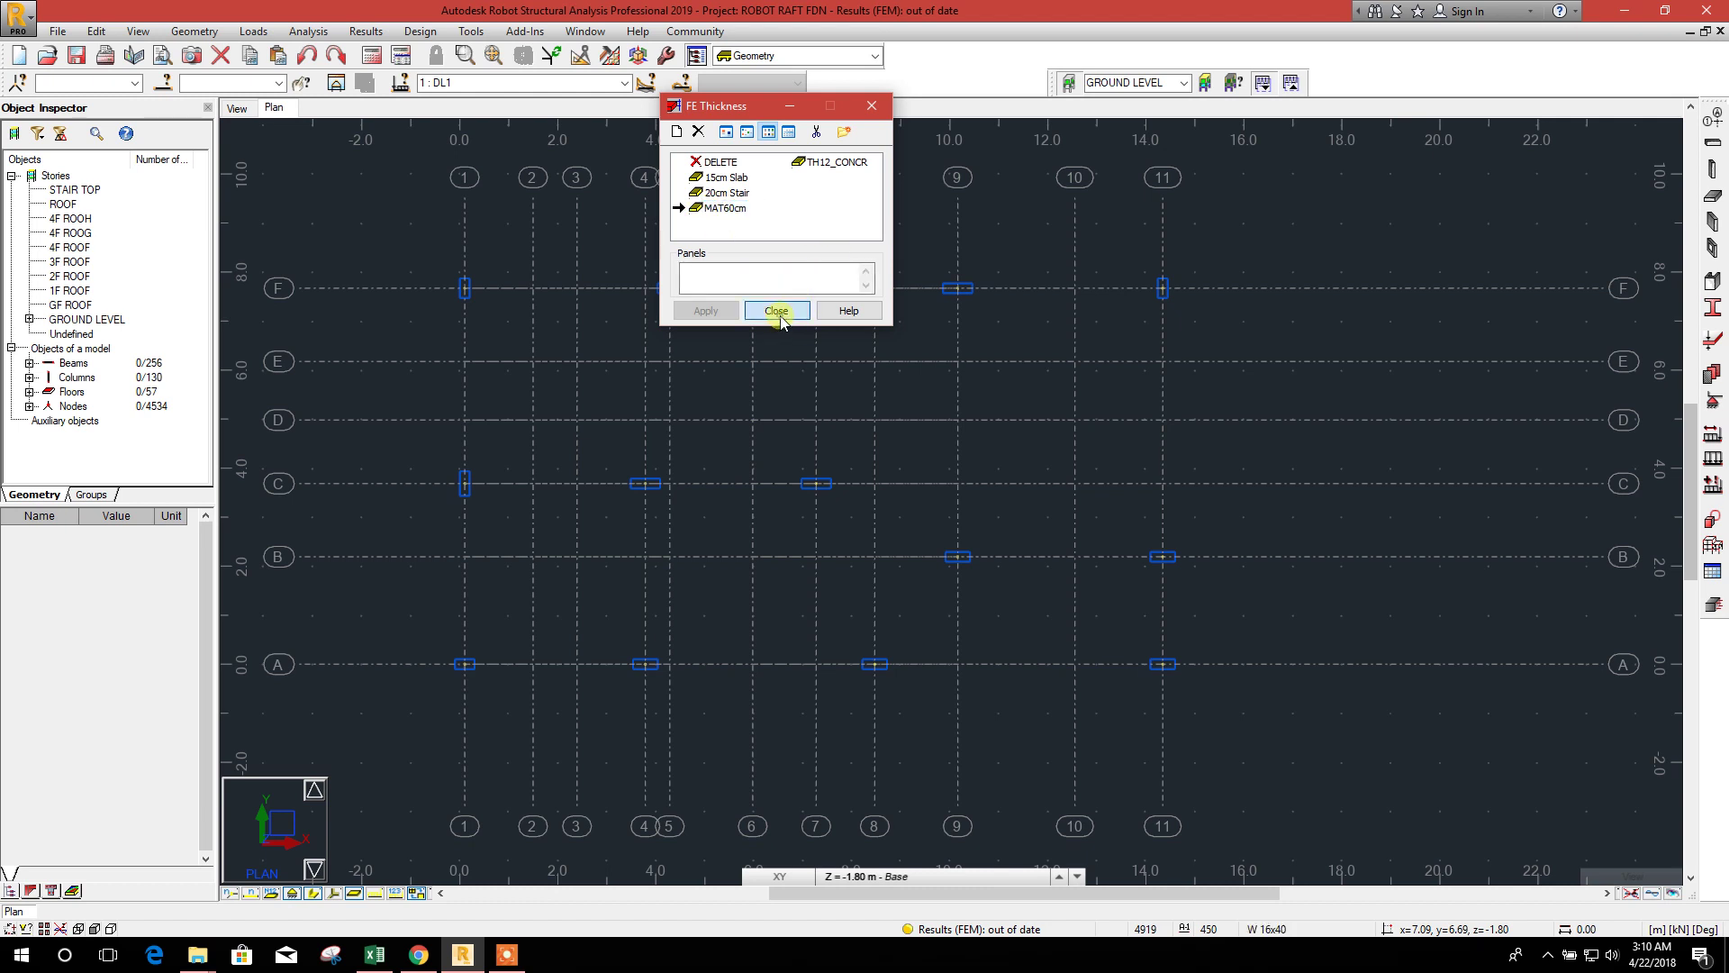
- Draw a closed rectangle of W 16x40 beams at the -1.80 m base through grid corners F1, F11, A11 and A1, using chained drawing
middle_click_drag(1294, 463, 1259, 469)
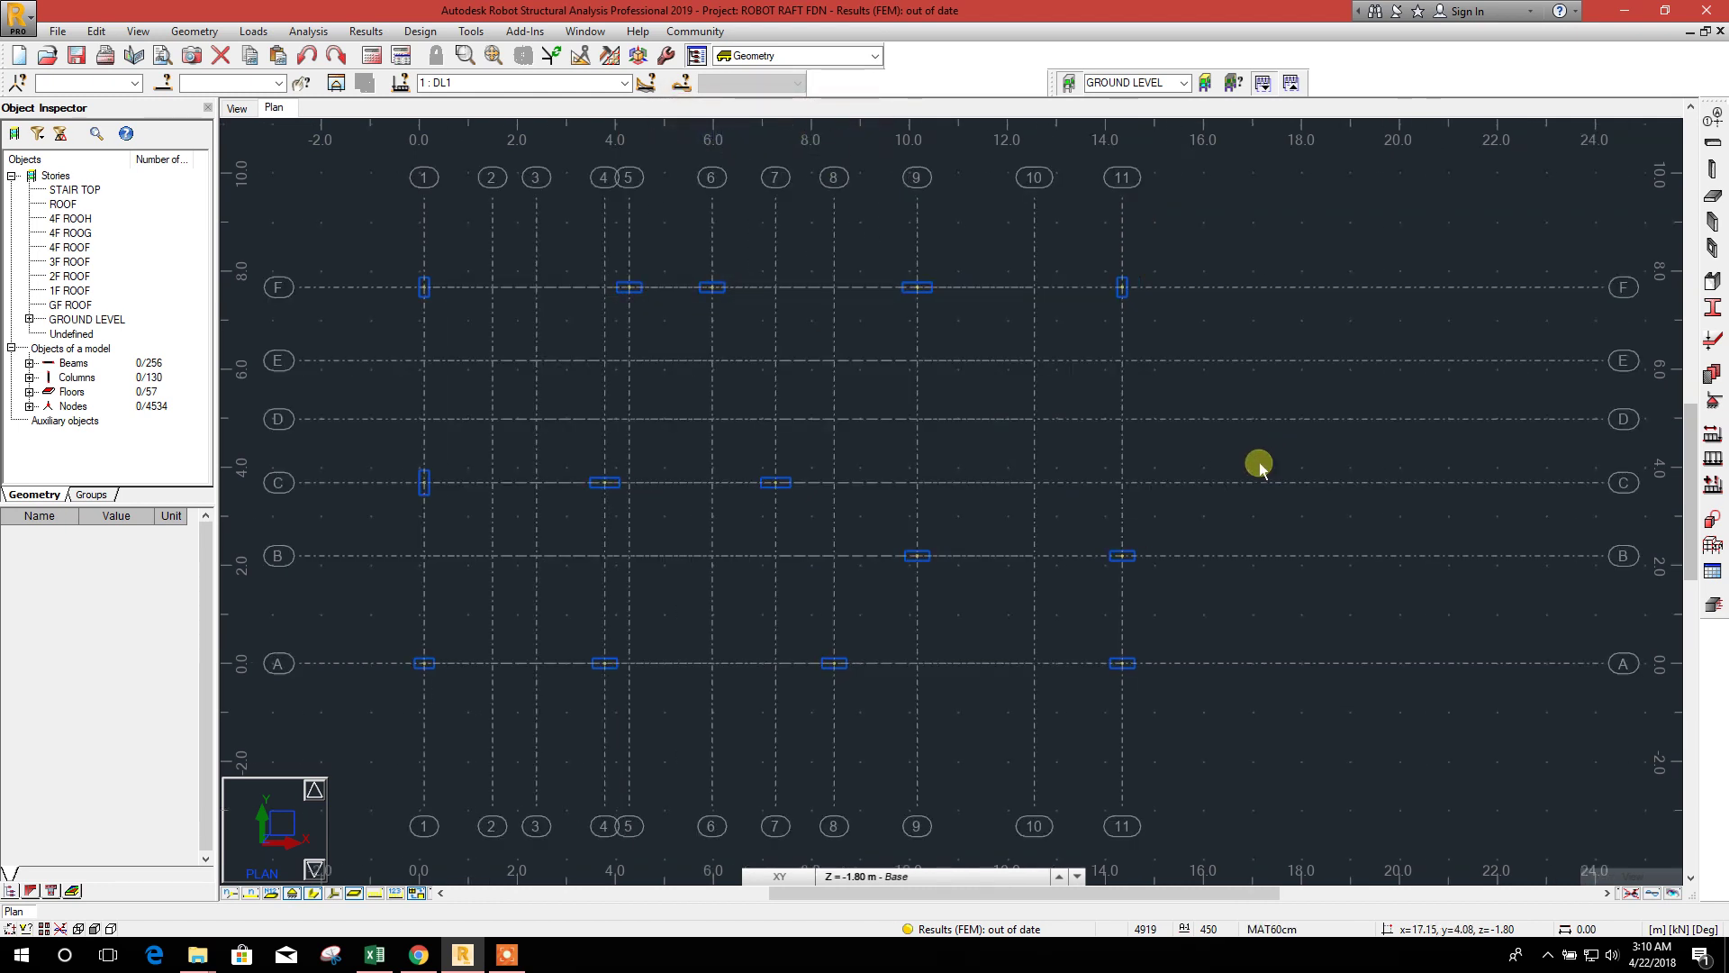
middle_click_drag(822, 347, 853, 402)
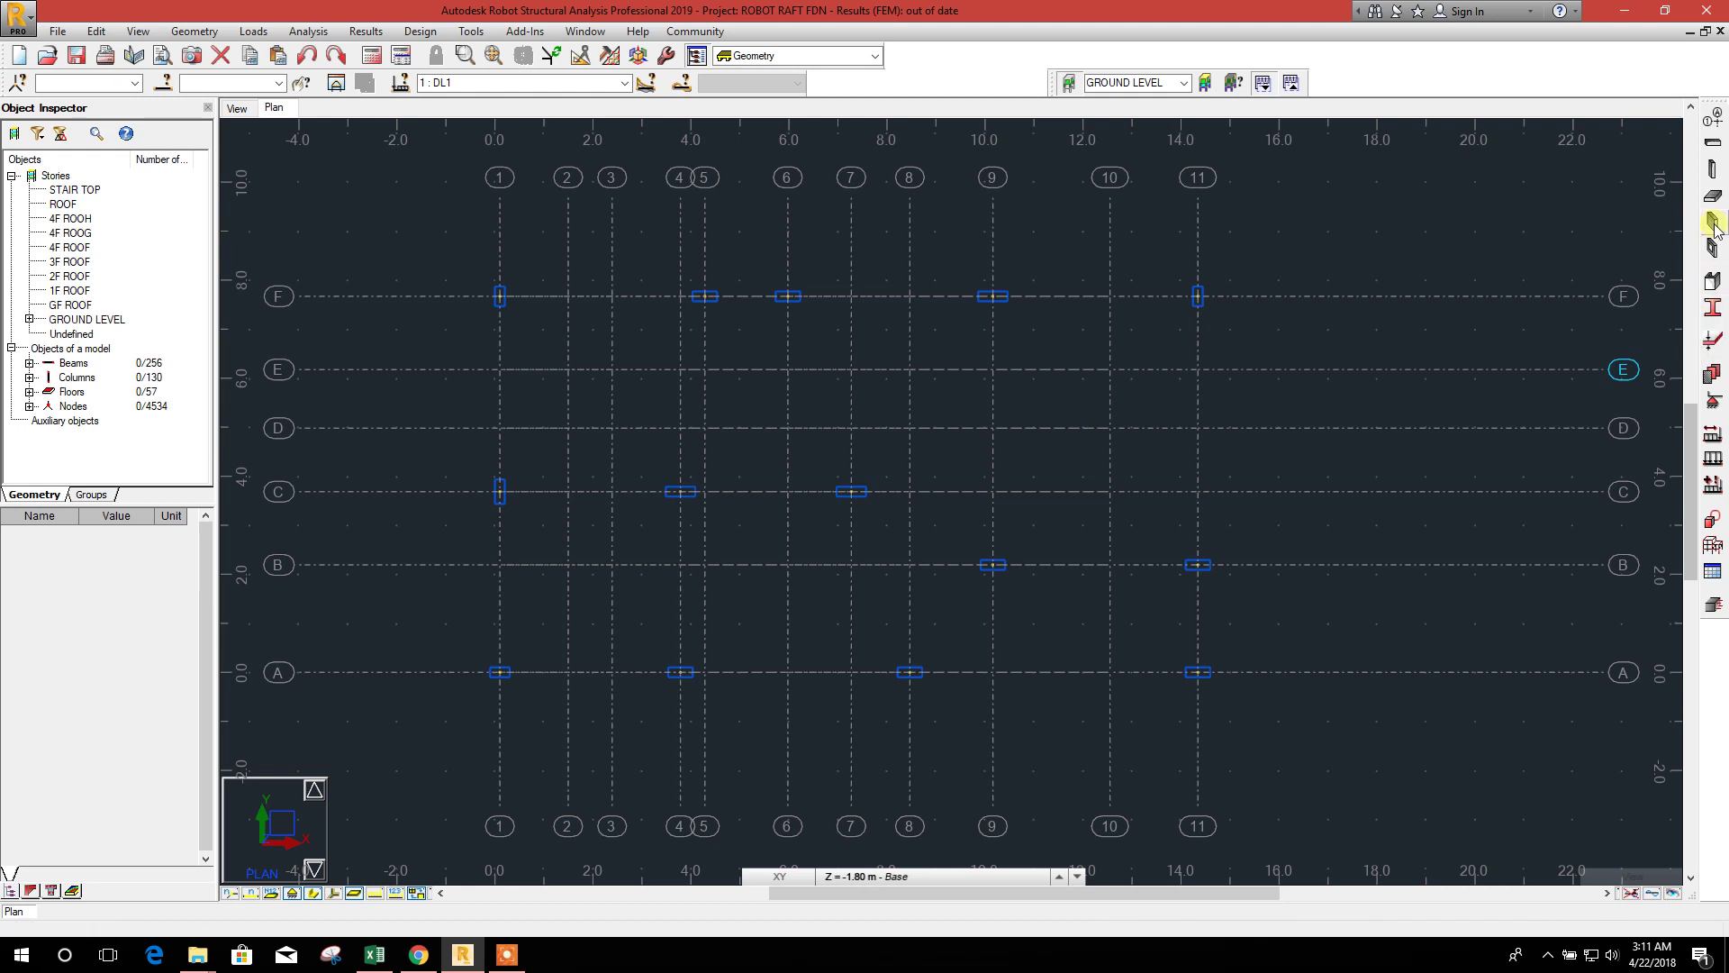
left_click(1716, 152)
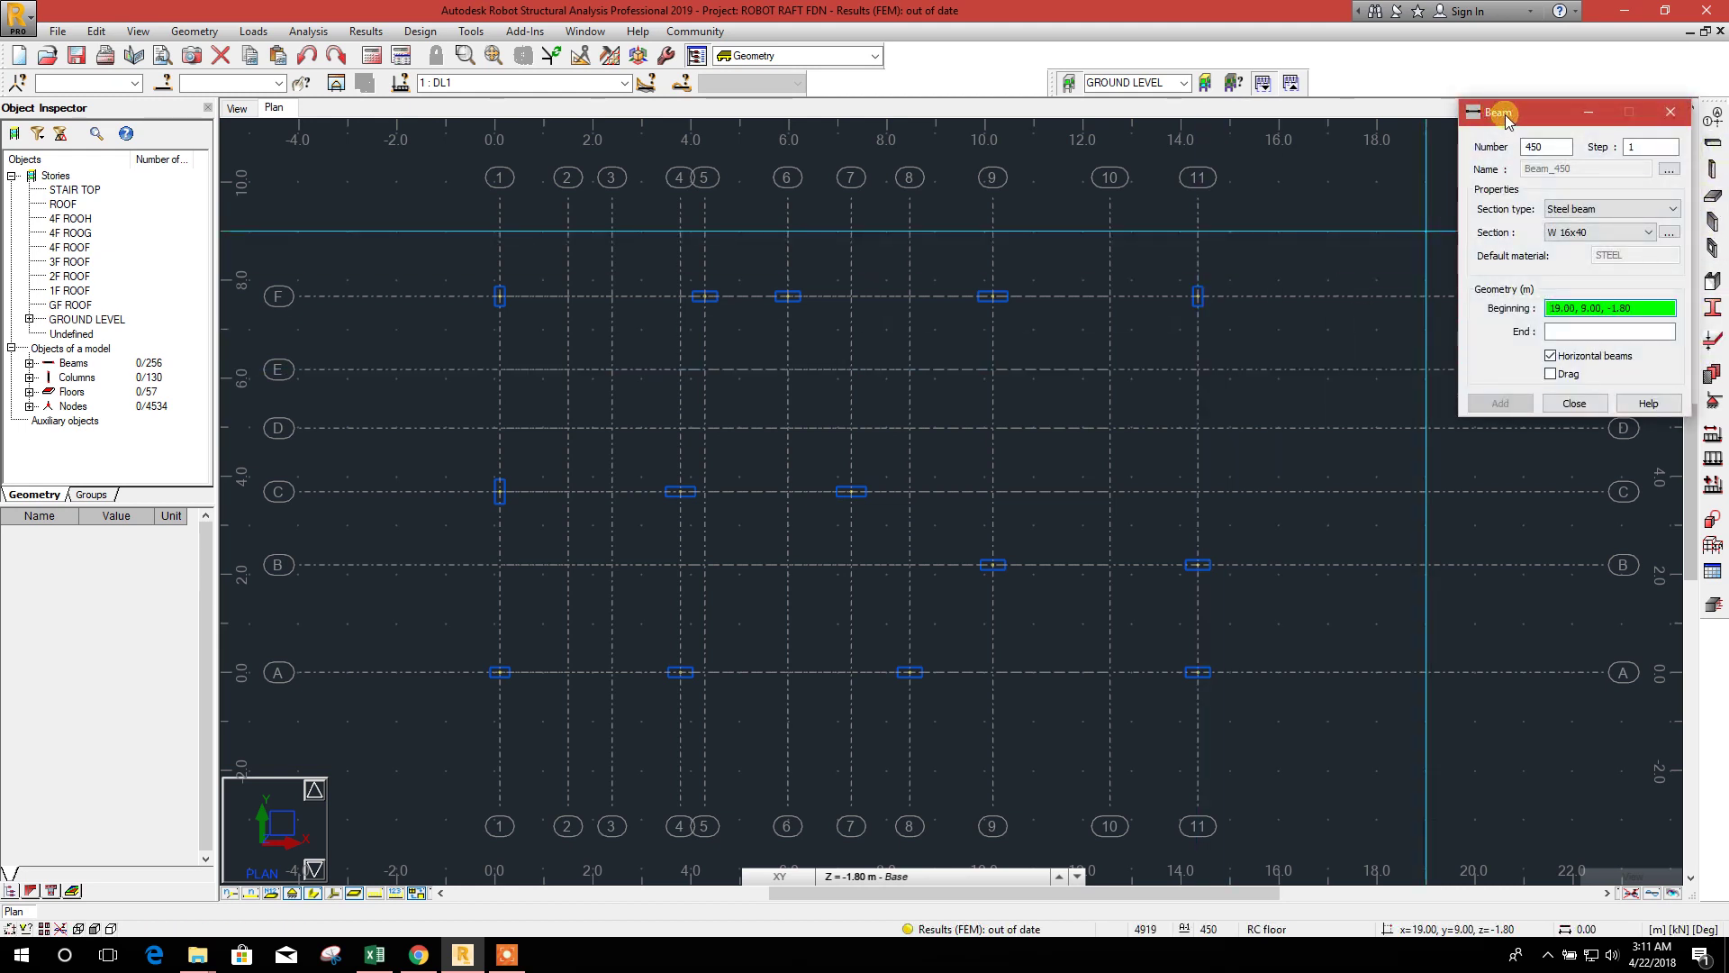
left_click_drag(1496, 115, 1415, 121)
left_click(503, 298)
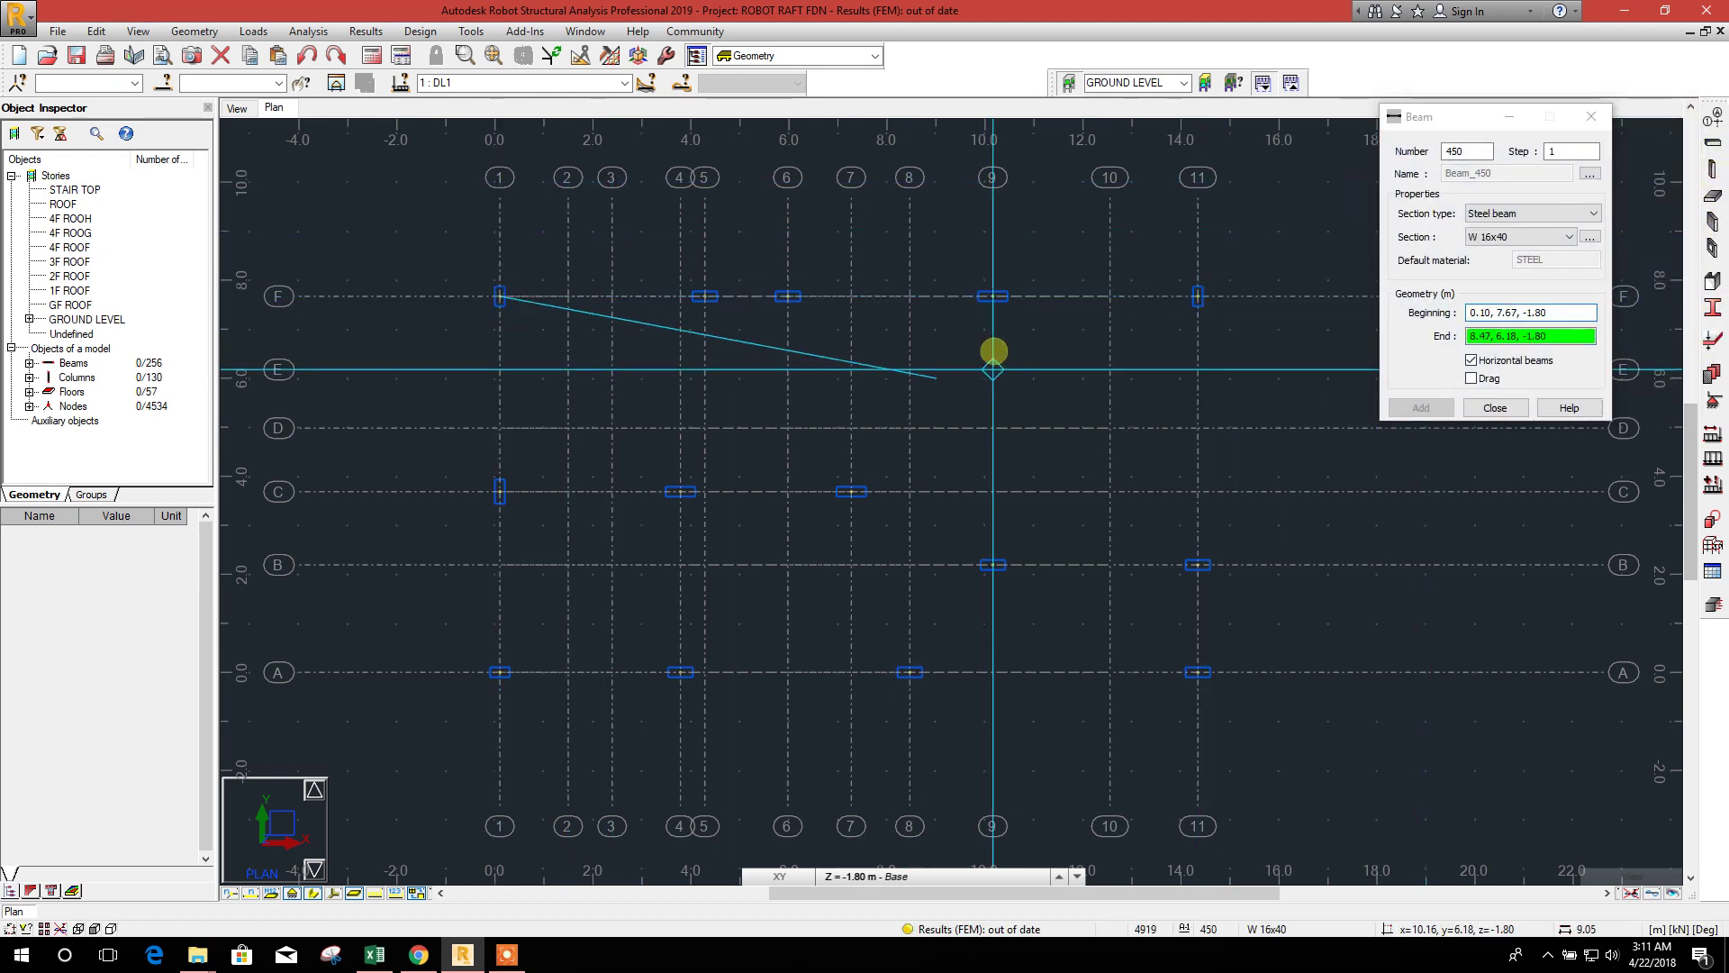
left_click(1196, 296)
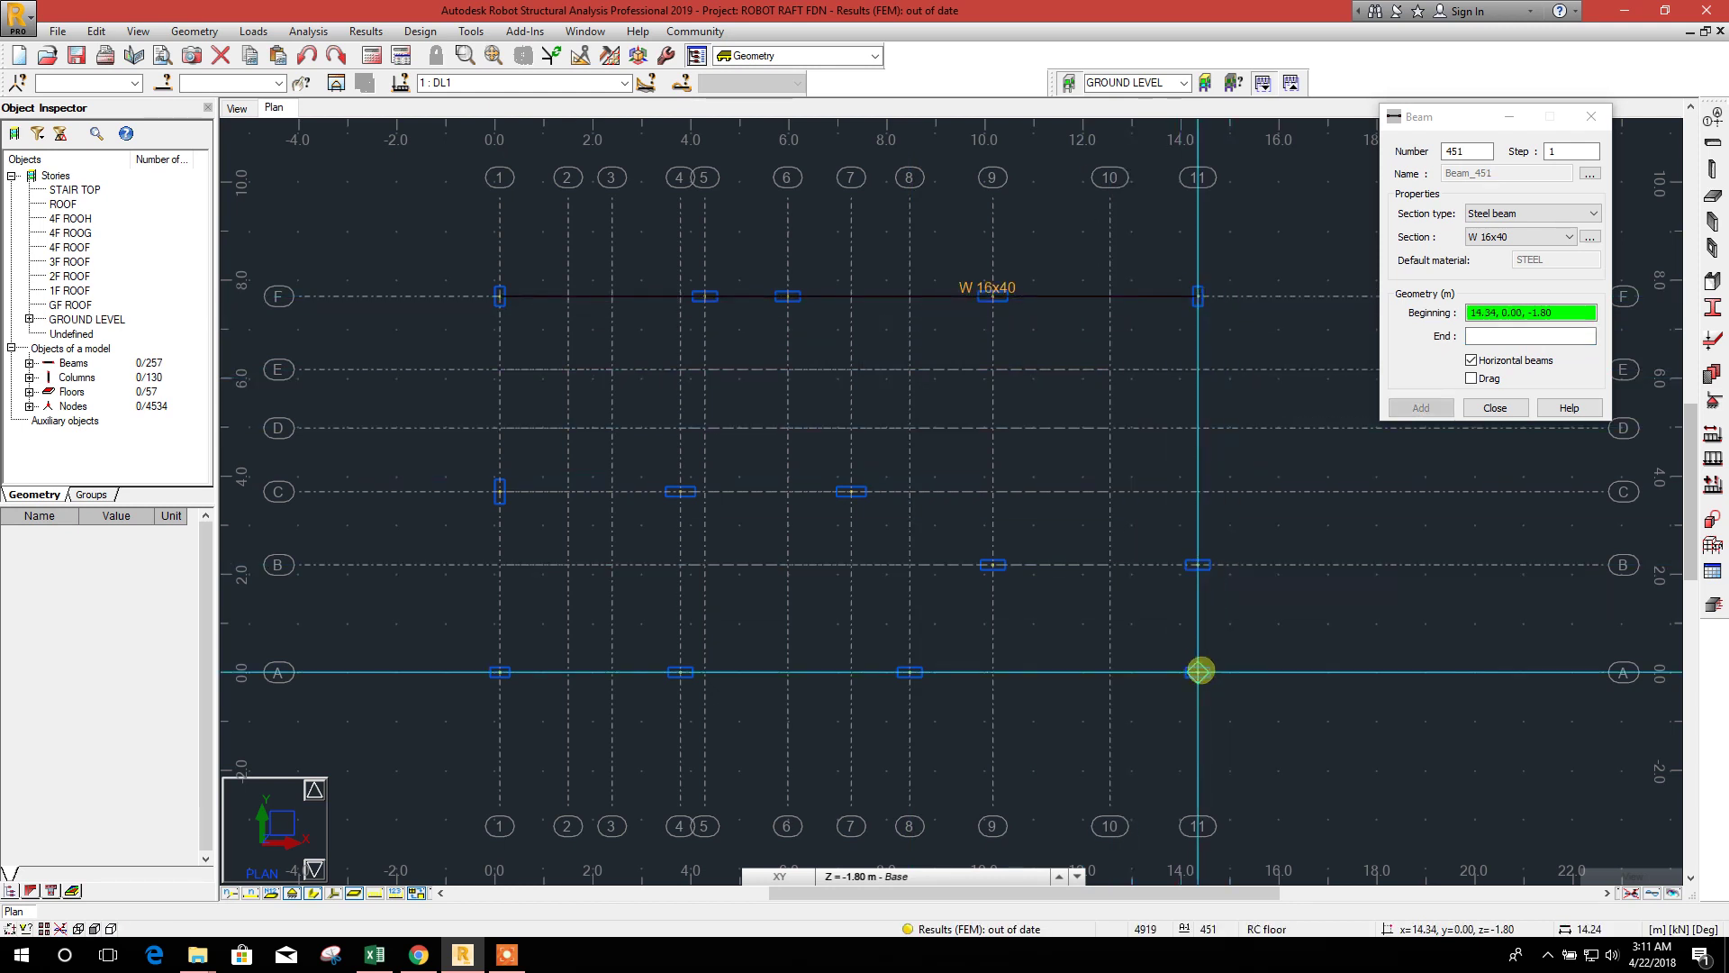
left_click(1471, 378)
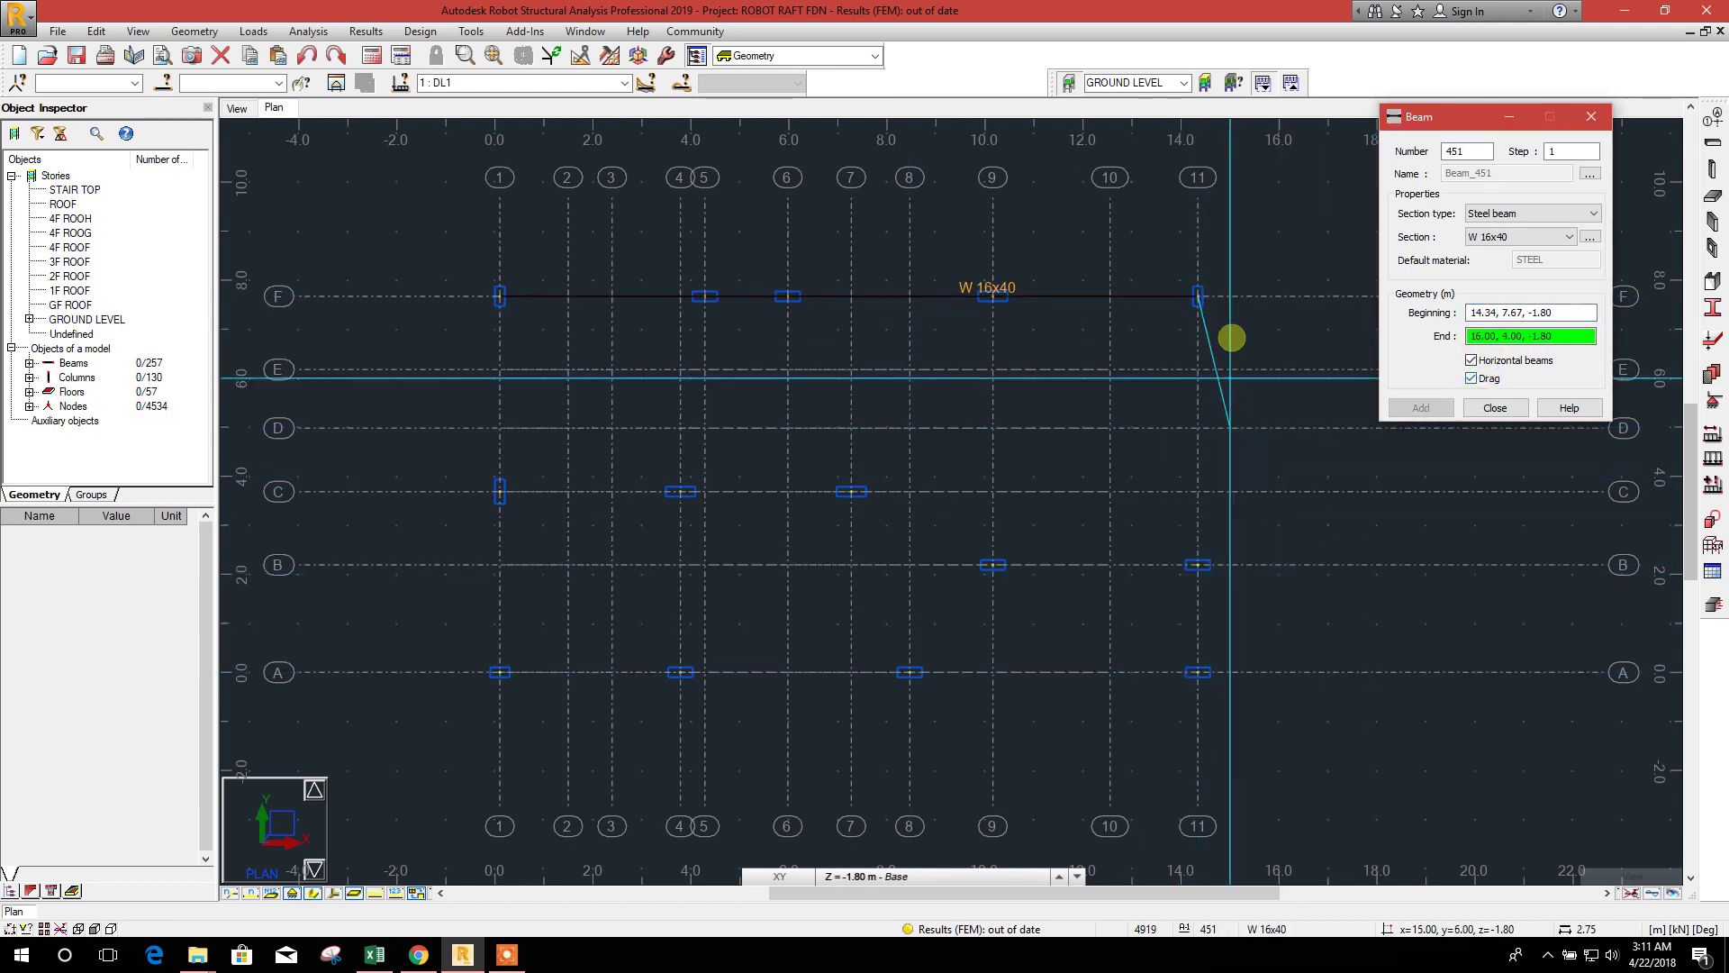
left_click(1197, 669)
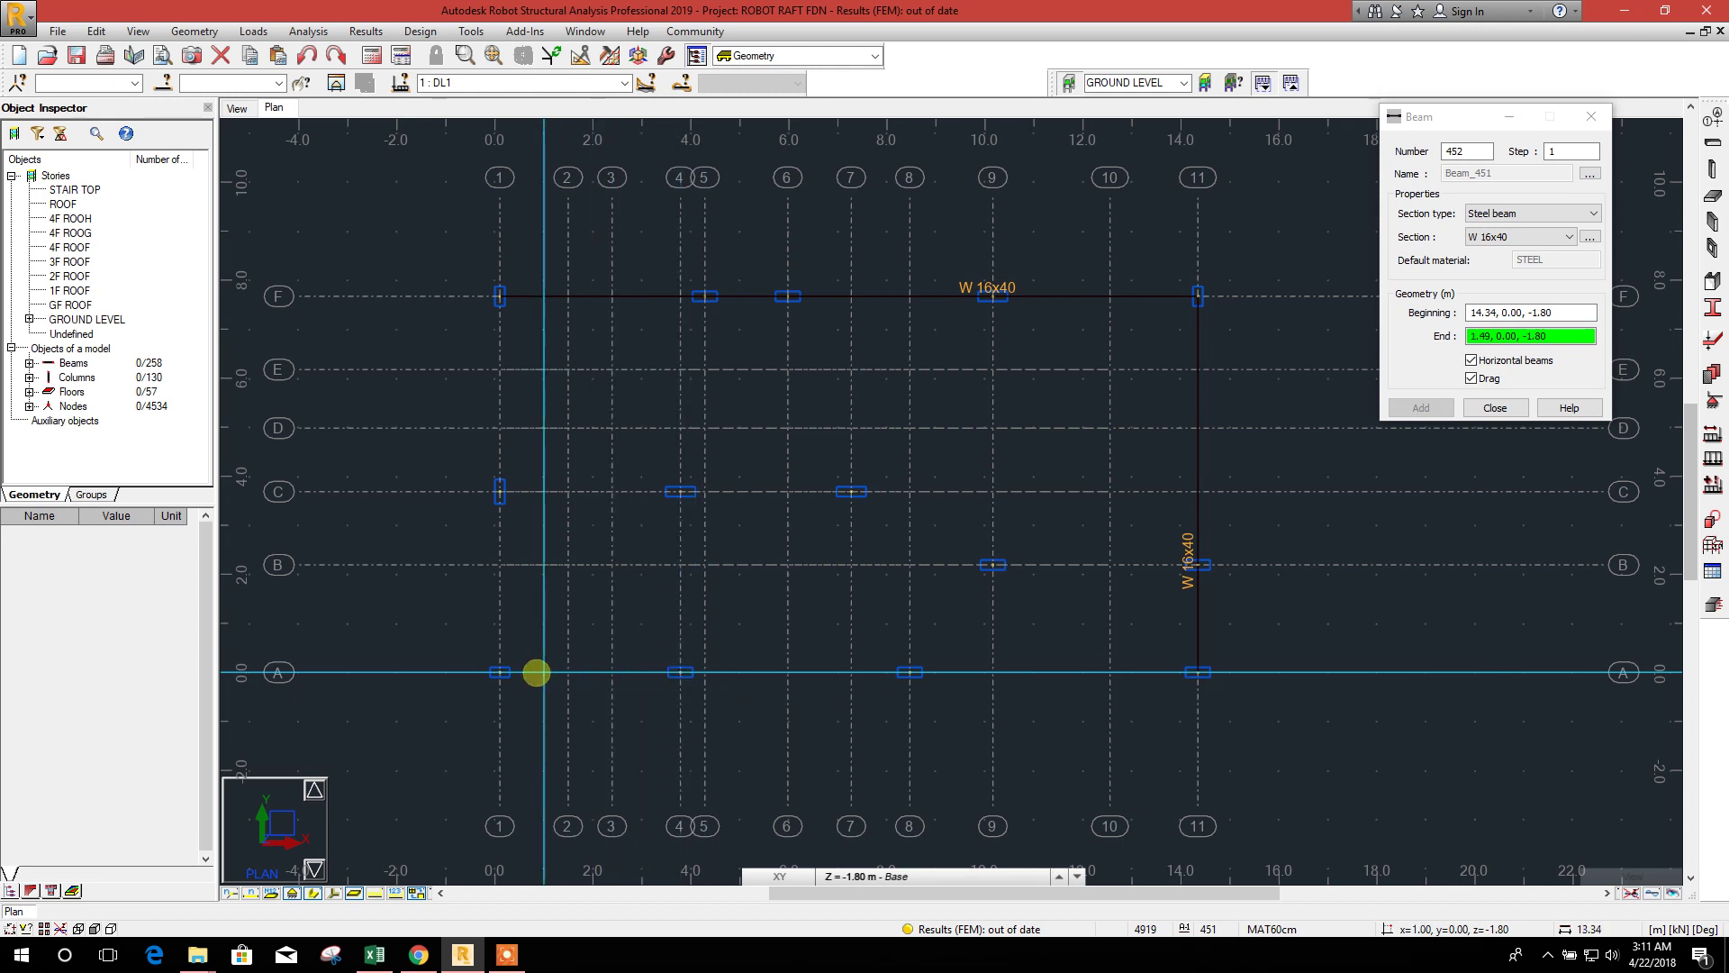
left_click(501, 671)
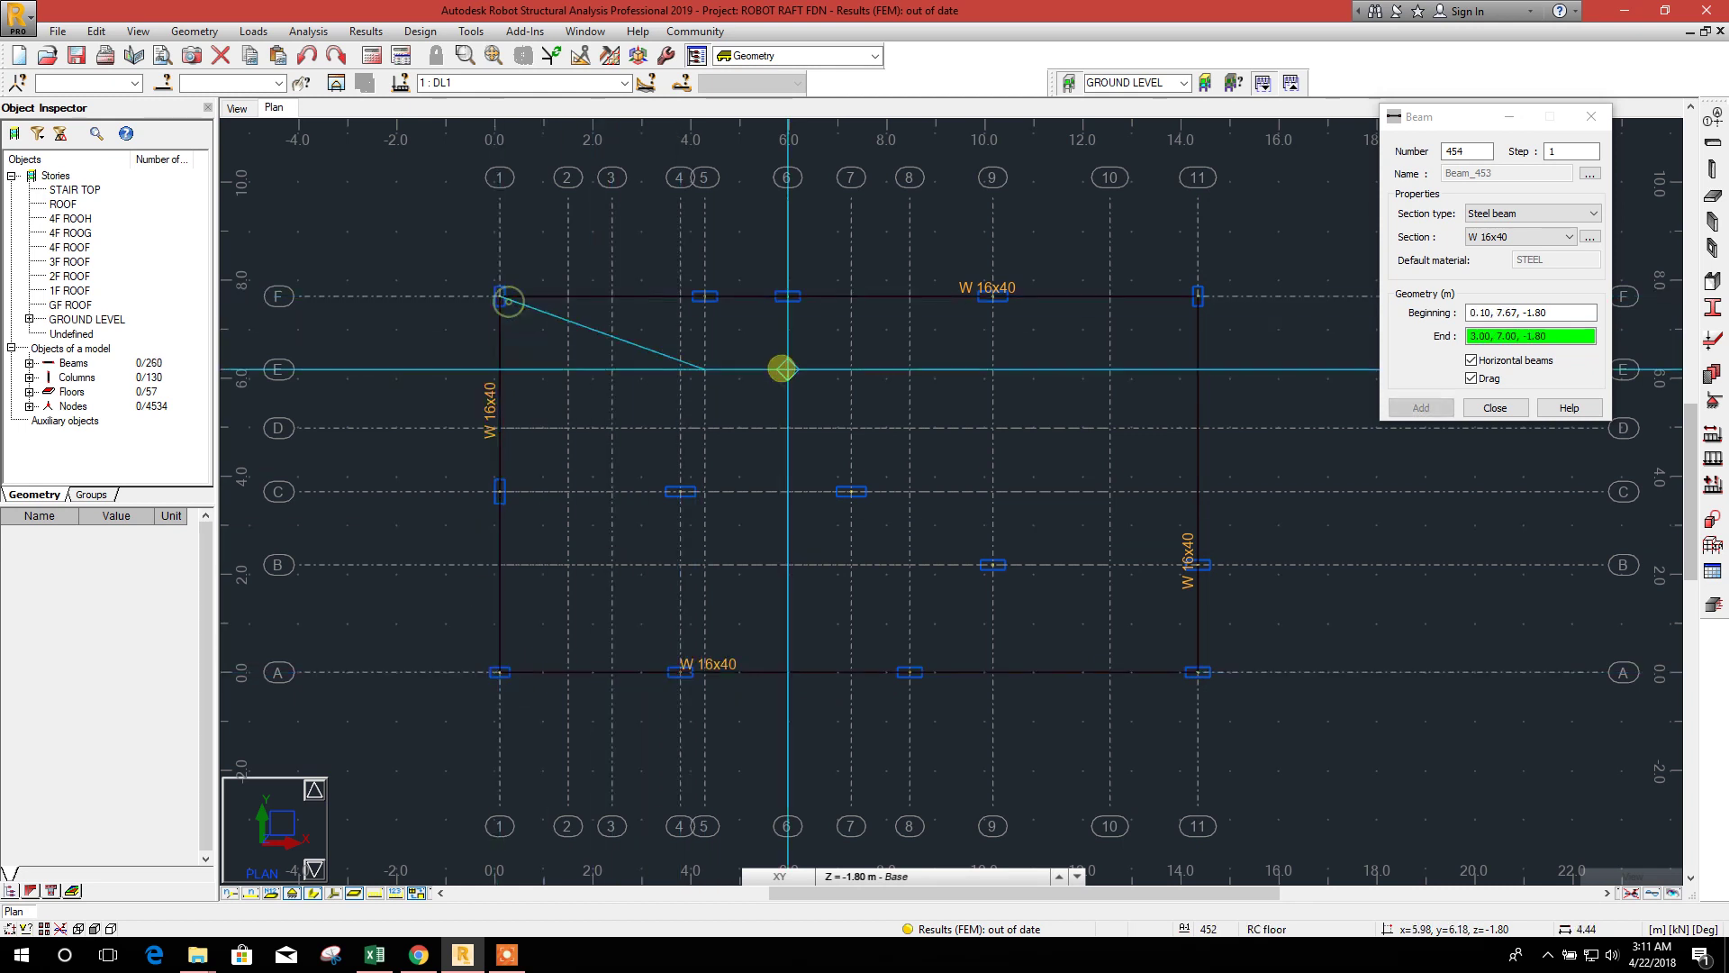
key("Escape")
left_click(1494, 408)
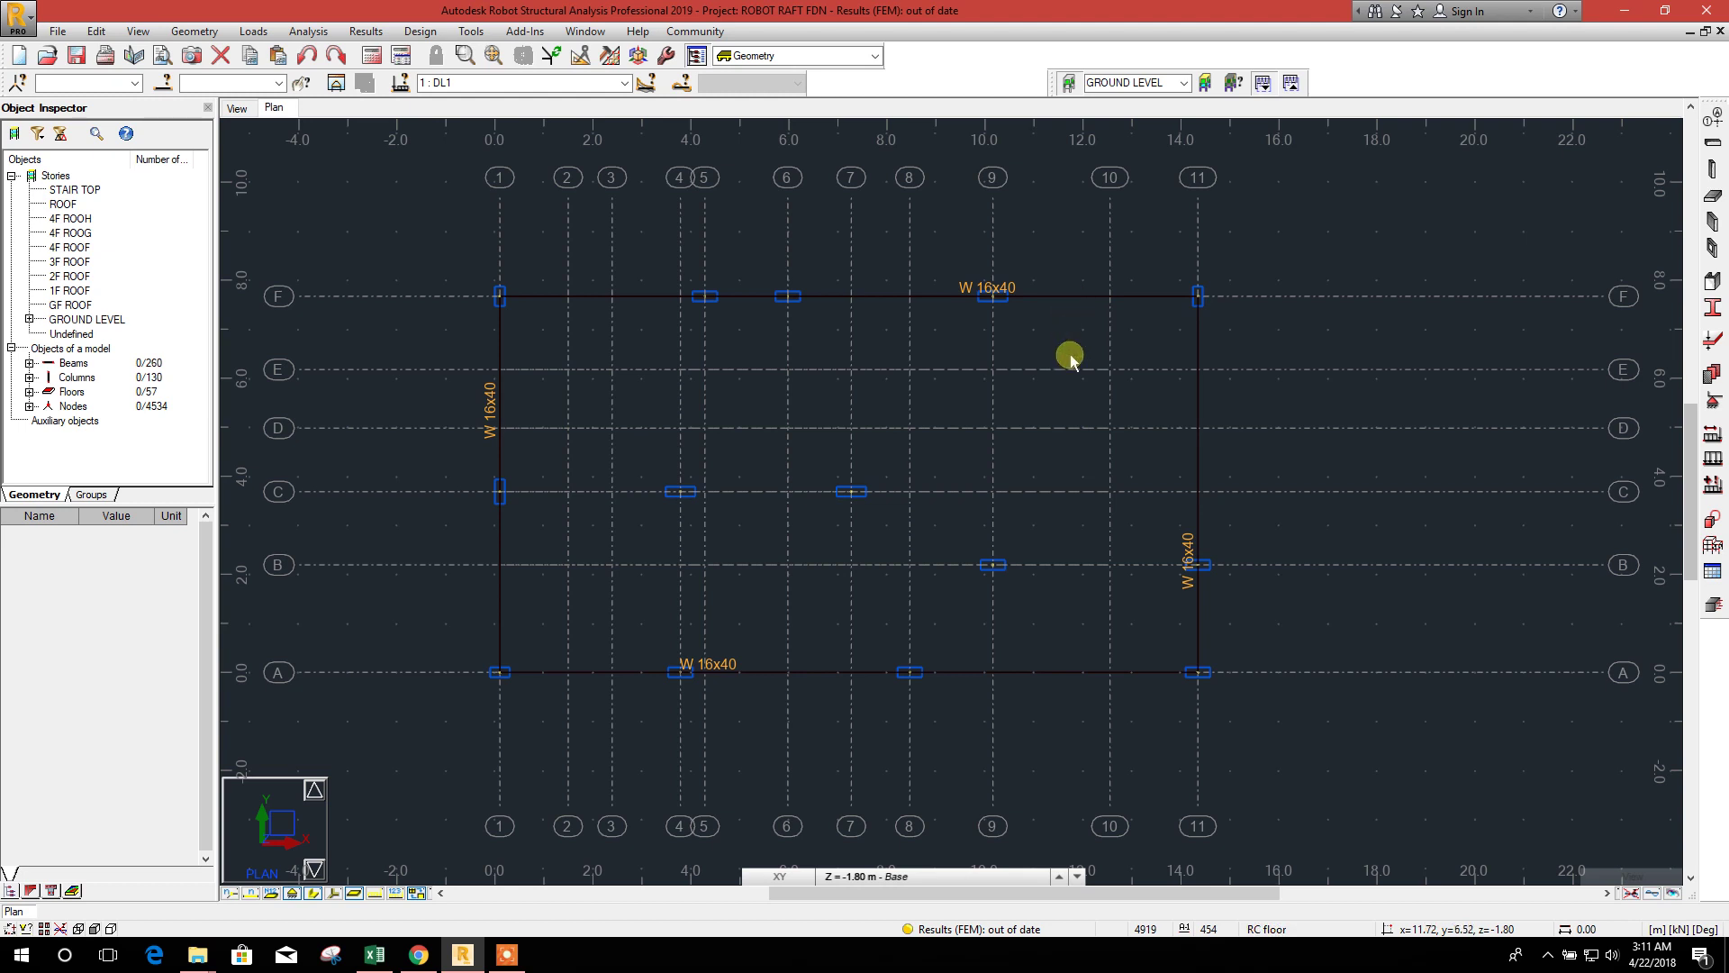
- Select the new beam along axis F, and display and dock the Edit and Options of FE Mesh Generation toolbars
left_click(1056, 290)
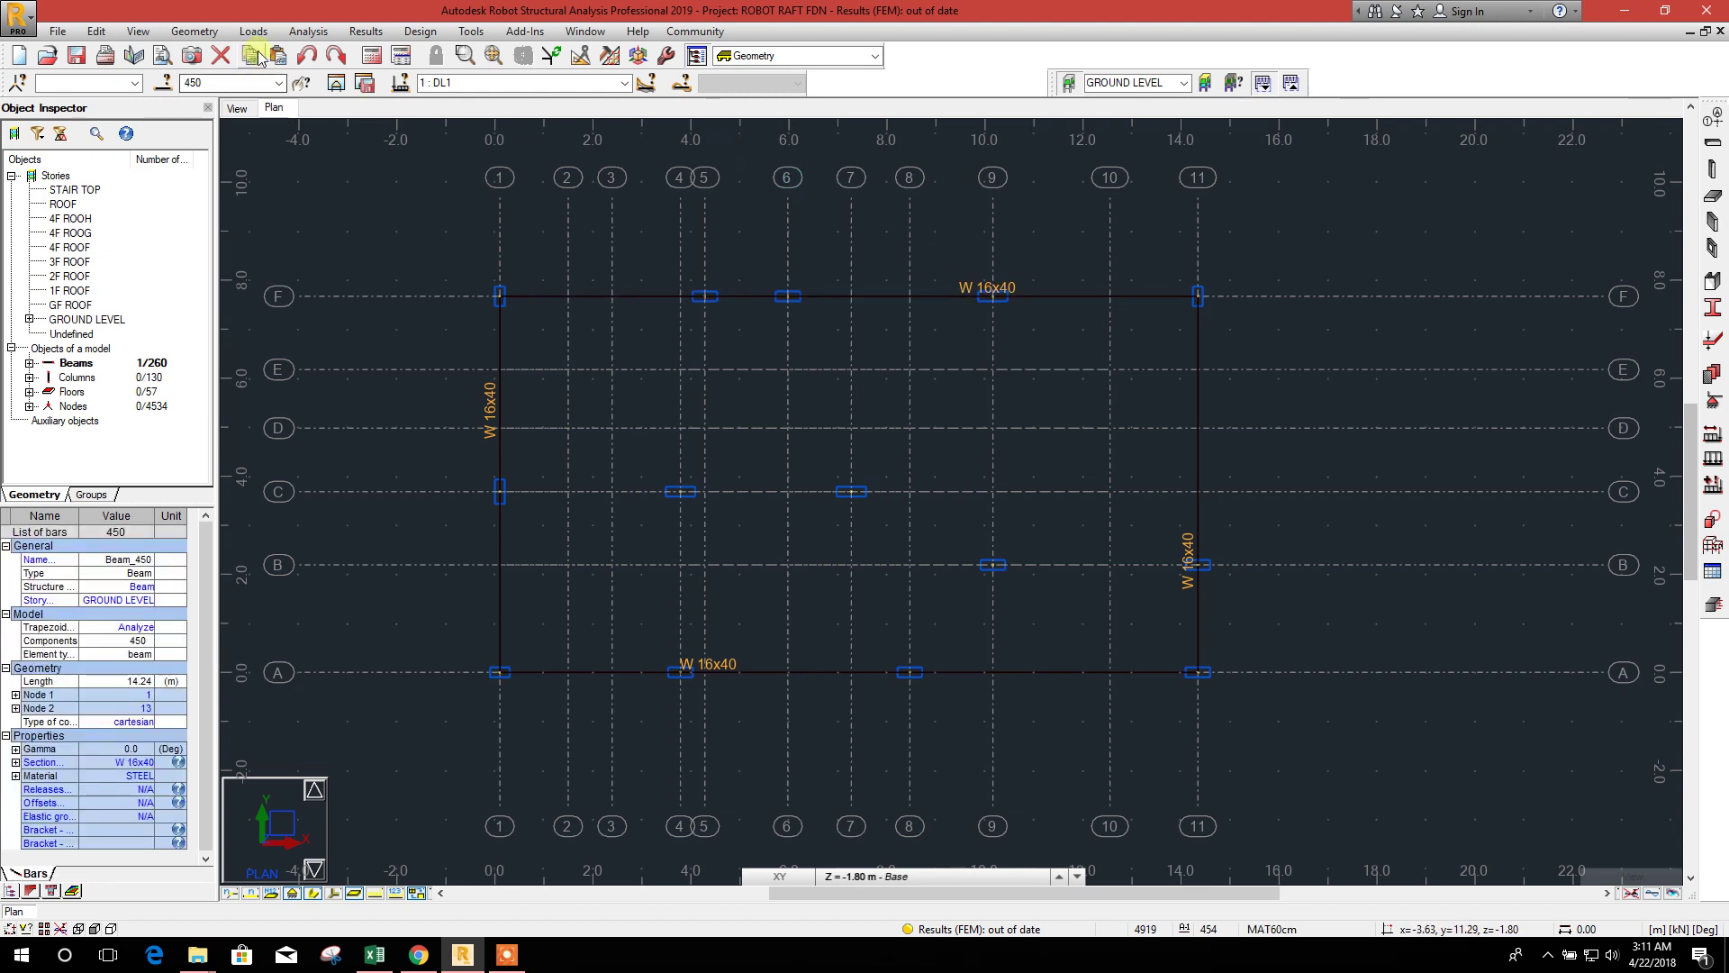
left_click(471, 31)
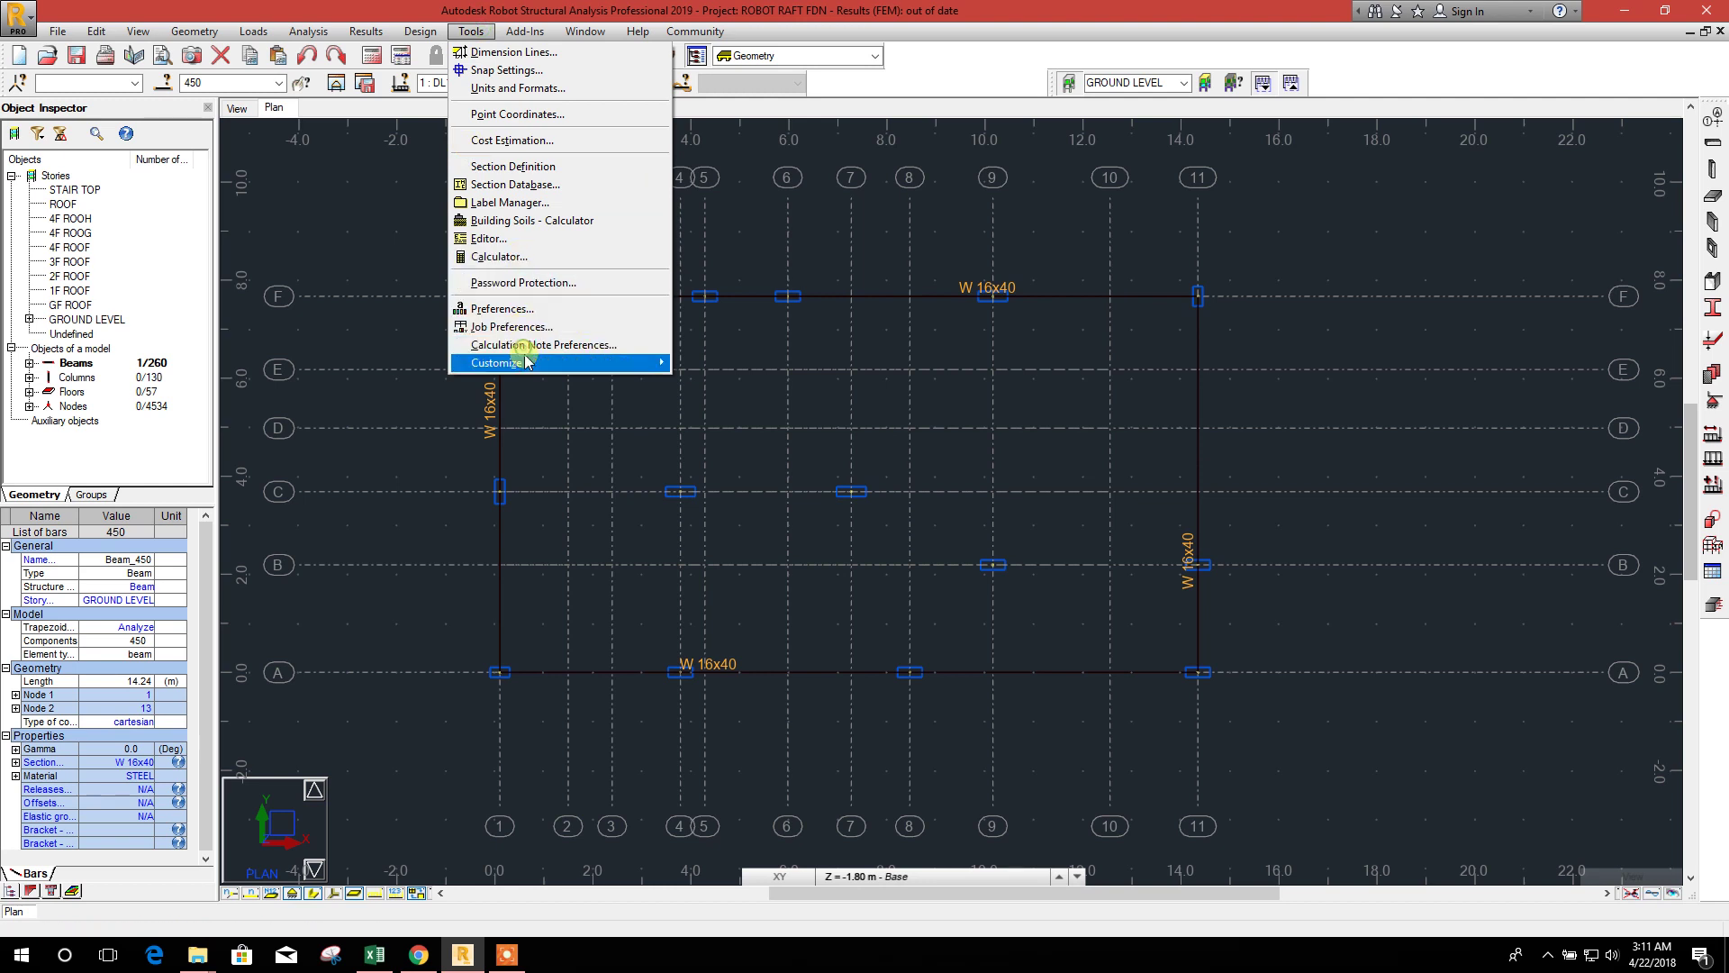
mouse_move(523, 362)
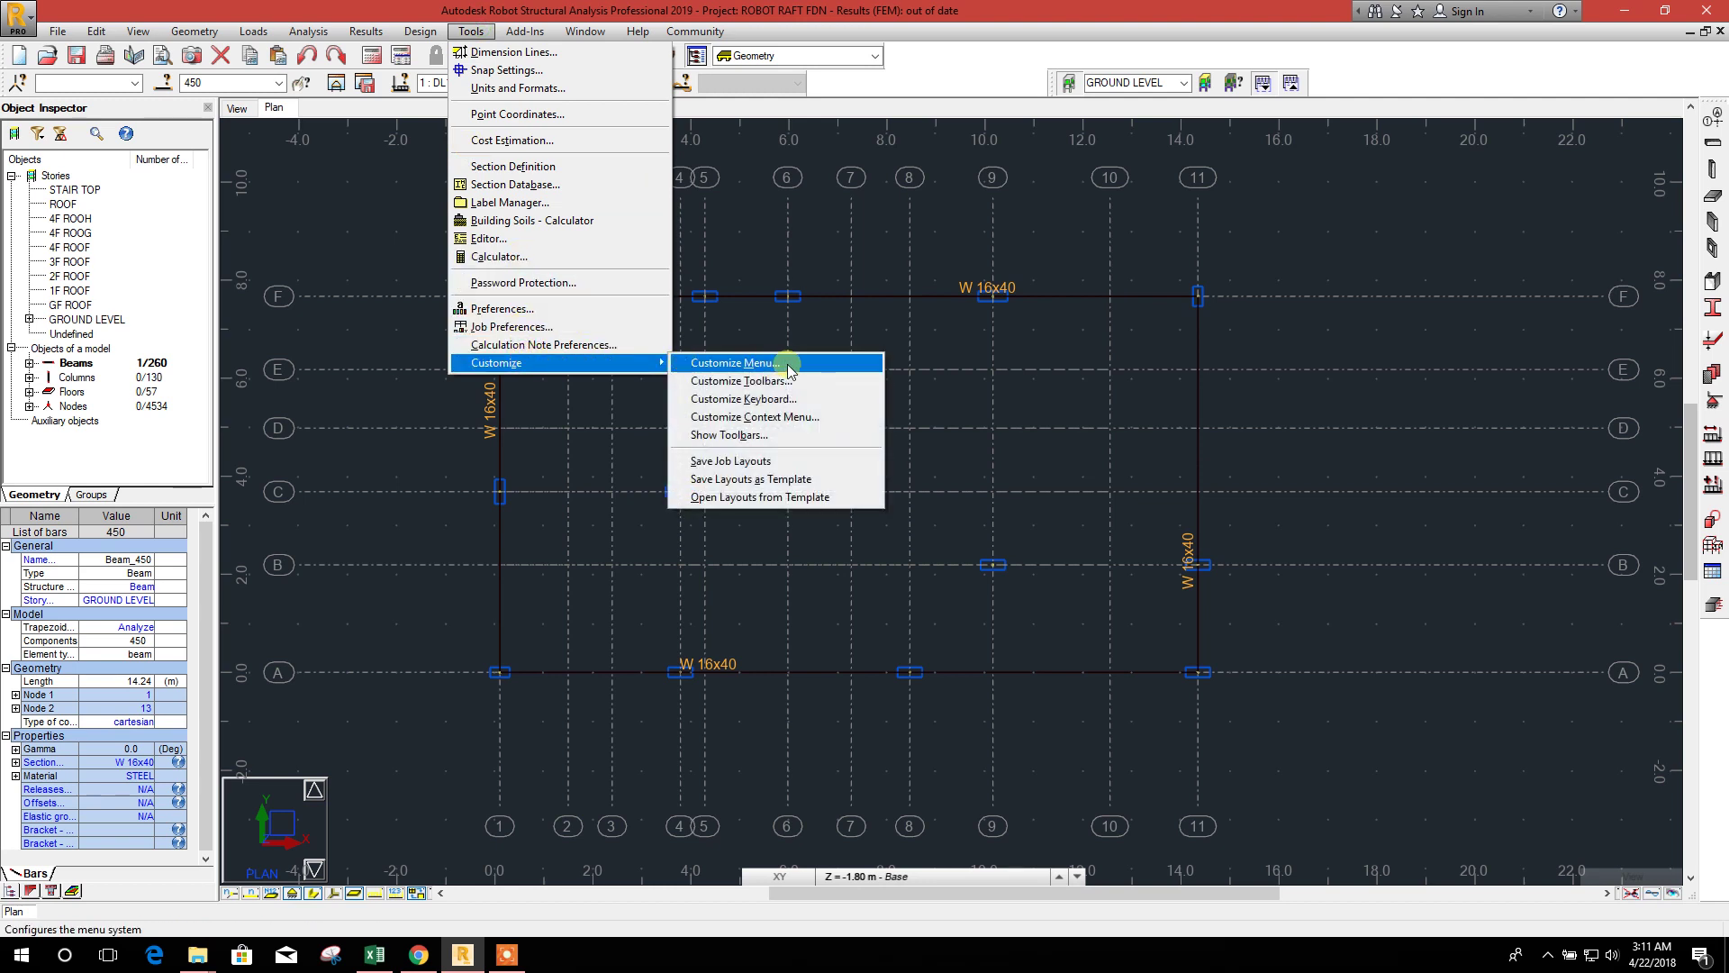
left_click(761, 436)
left_click(764, 403)
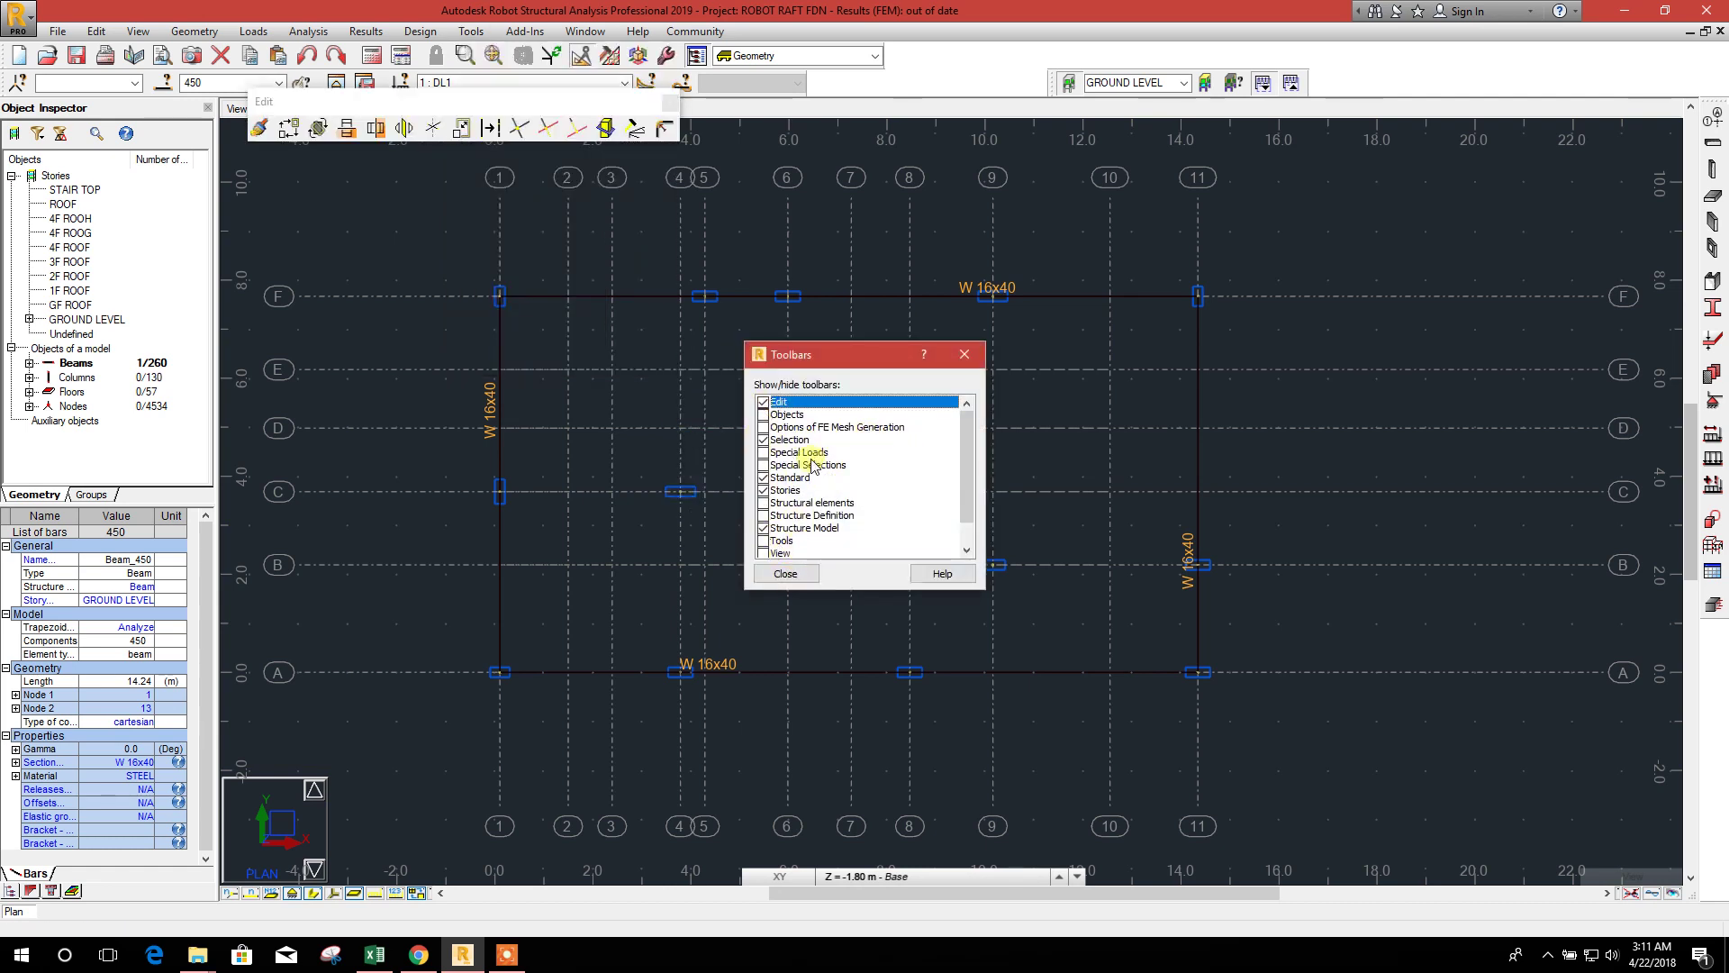
left_click(763, 428)
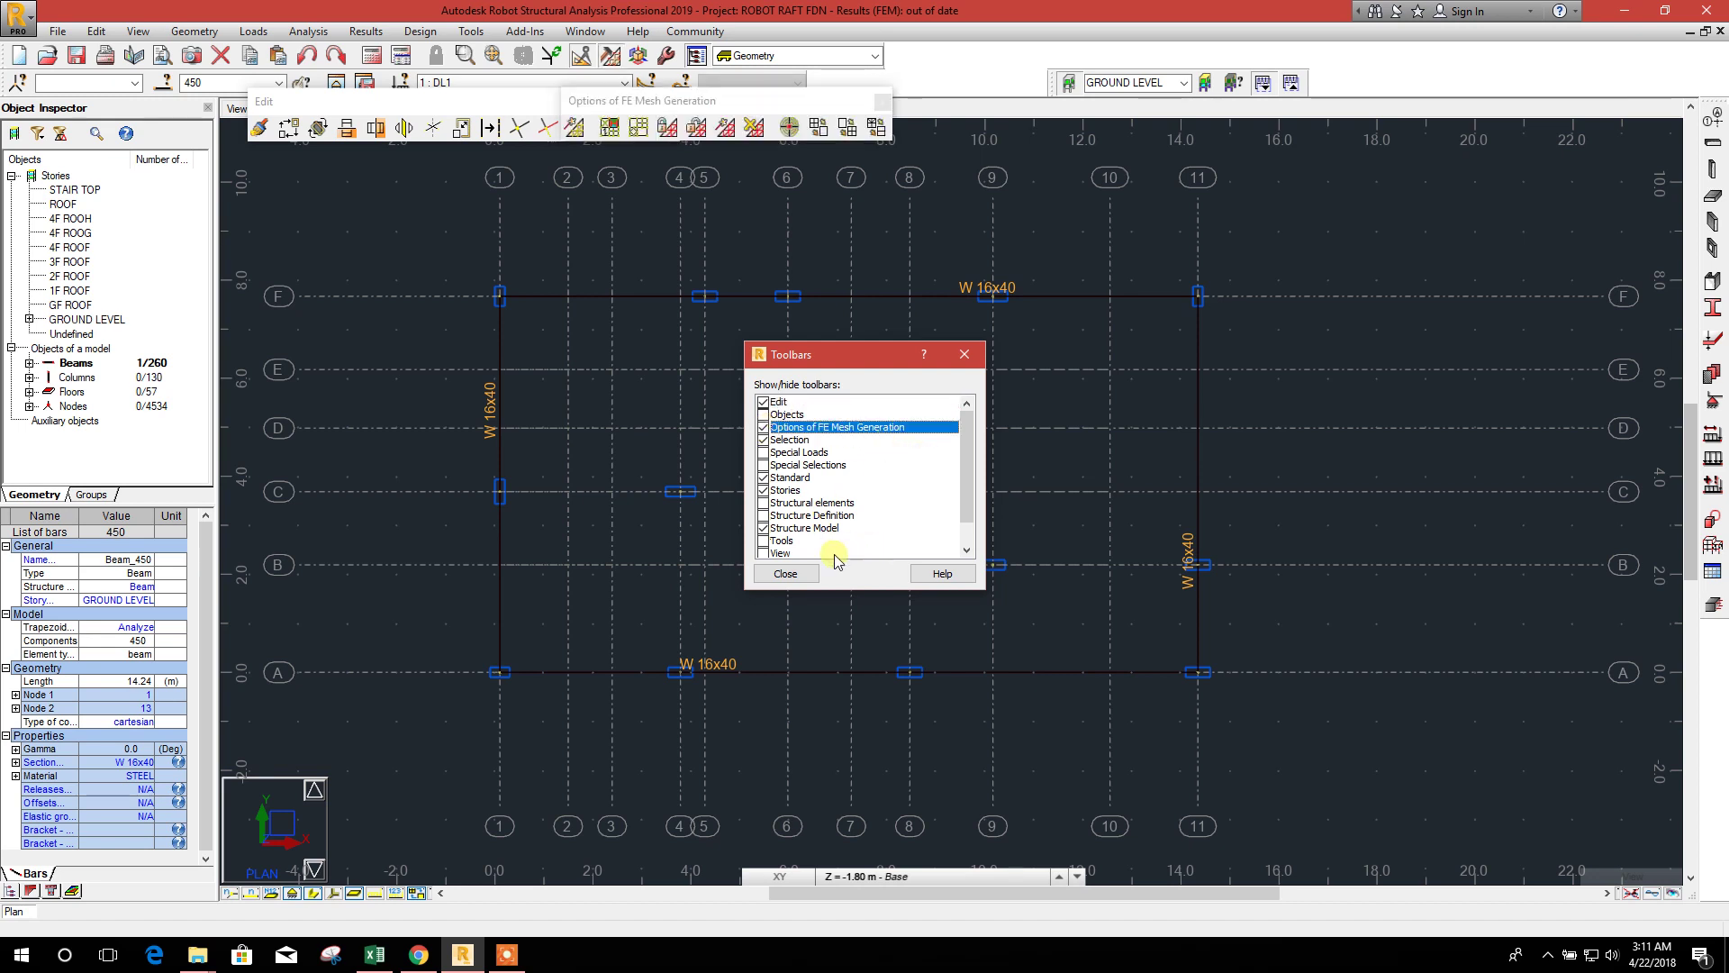
left_click(785, 574)
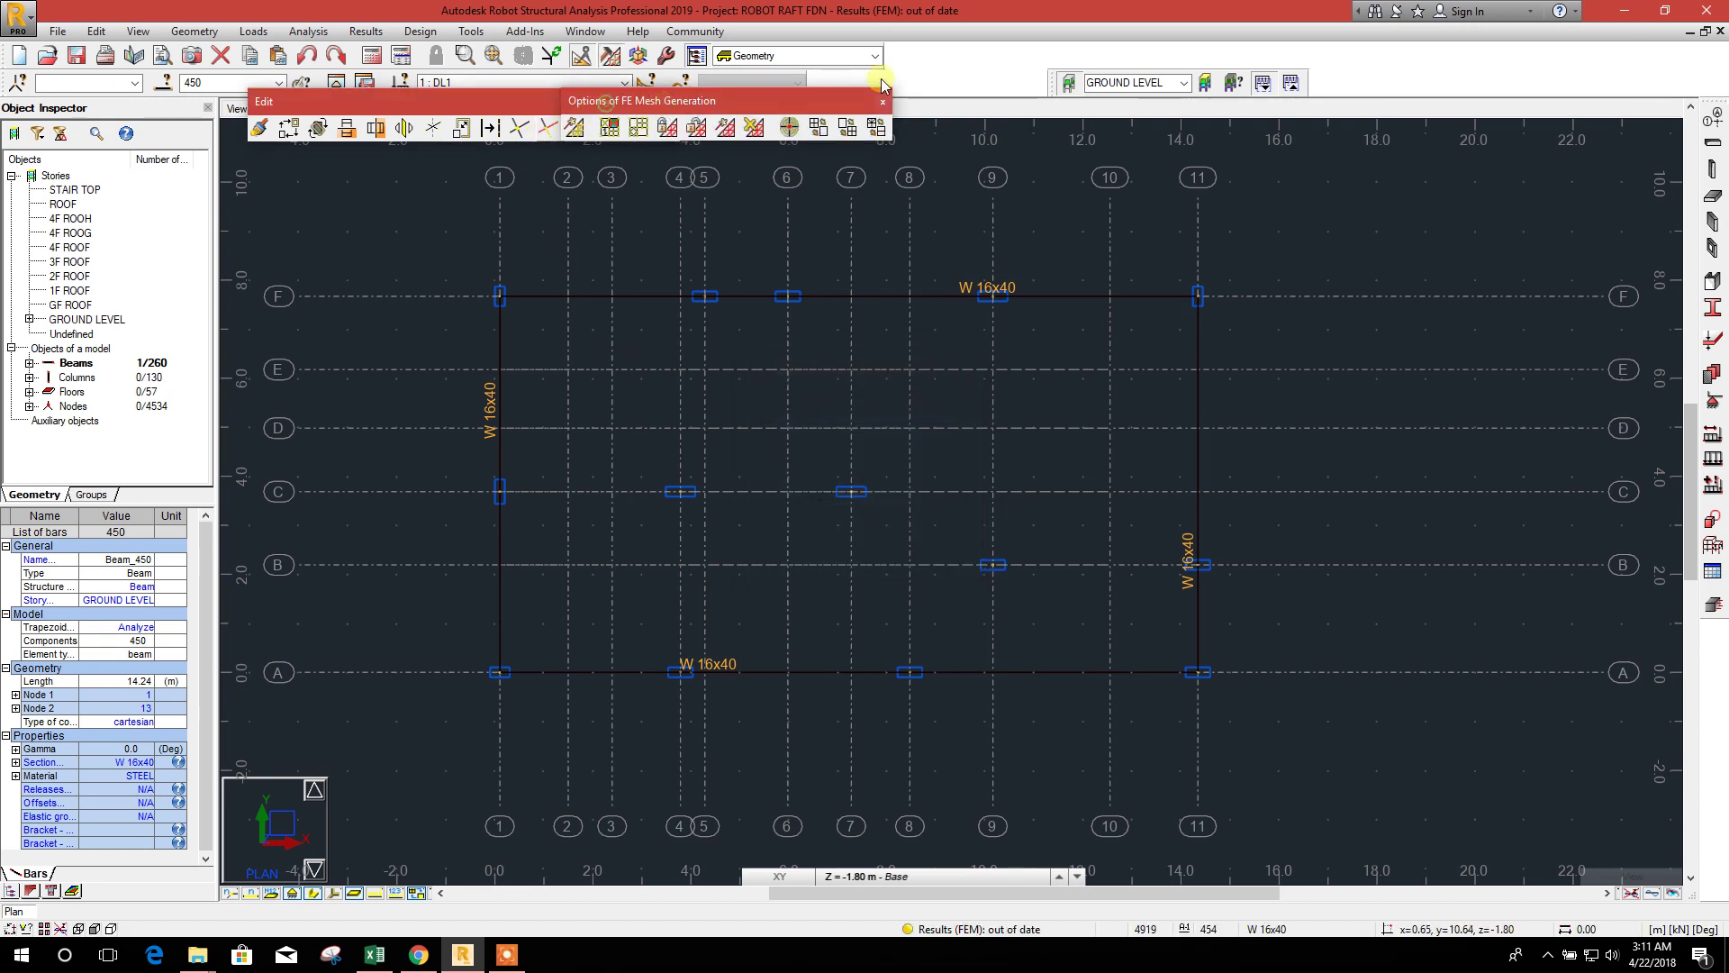
left_click_drag(880, 81, 935, 57)
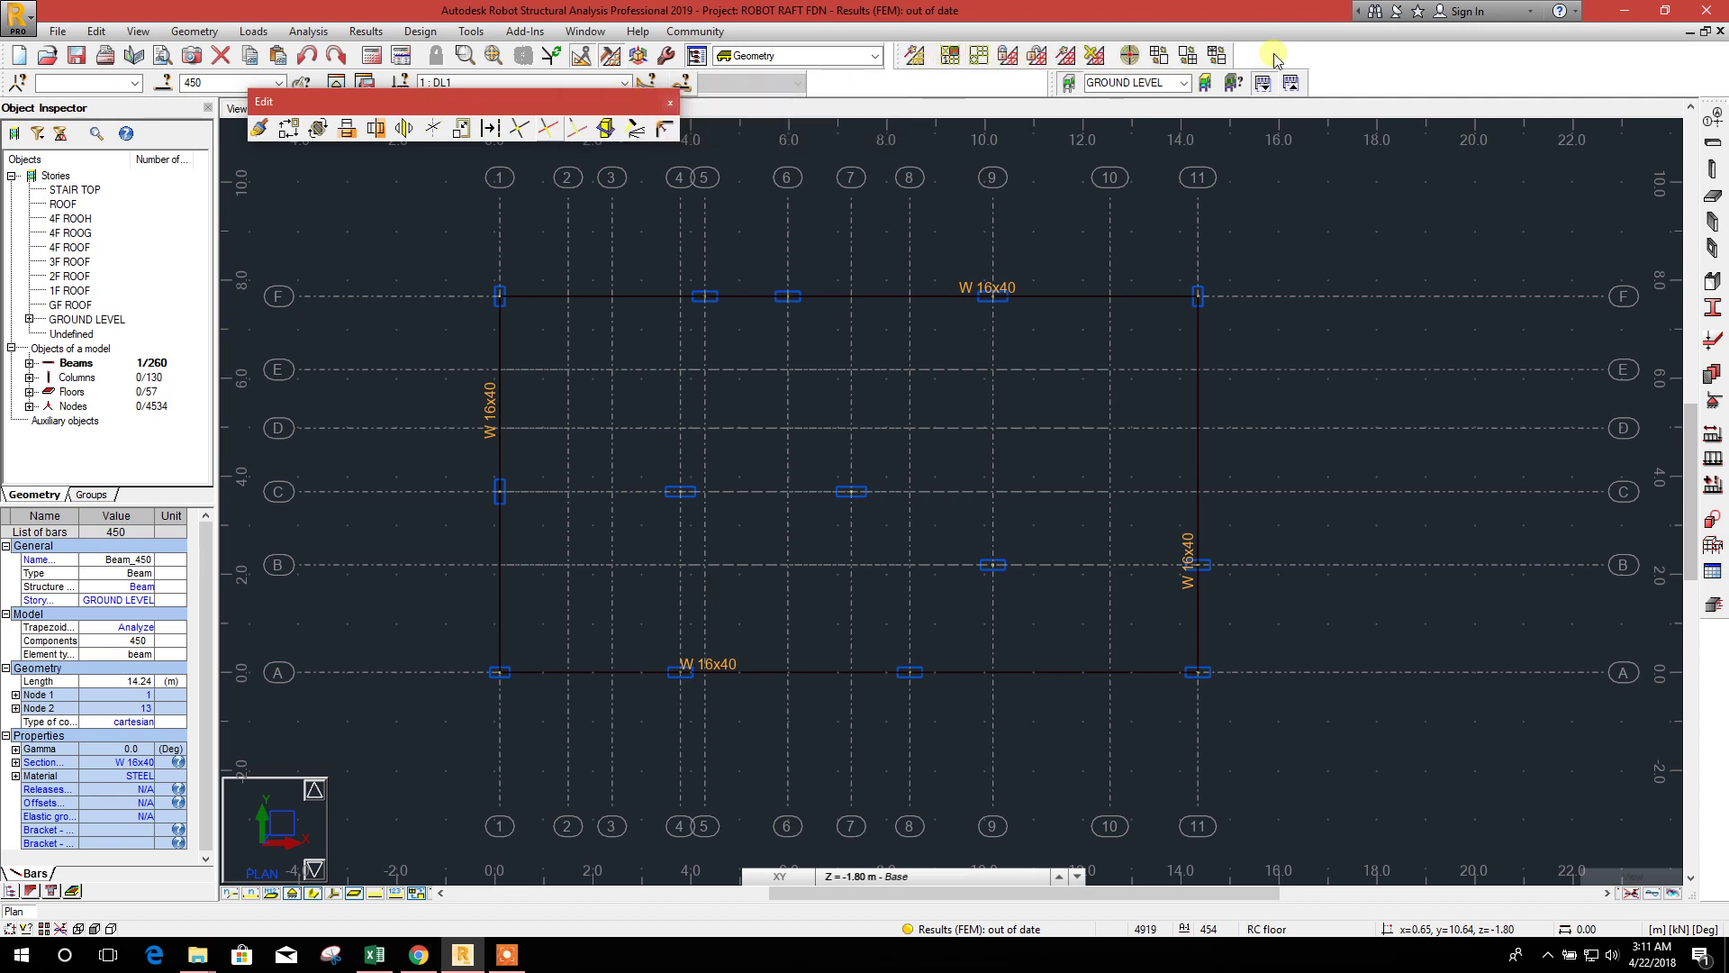
left_click_drag(1452, 47, 1450, 49)
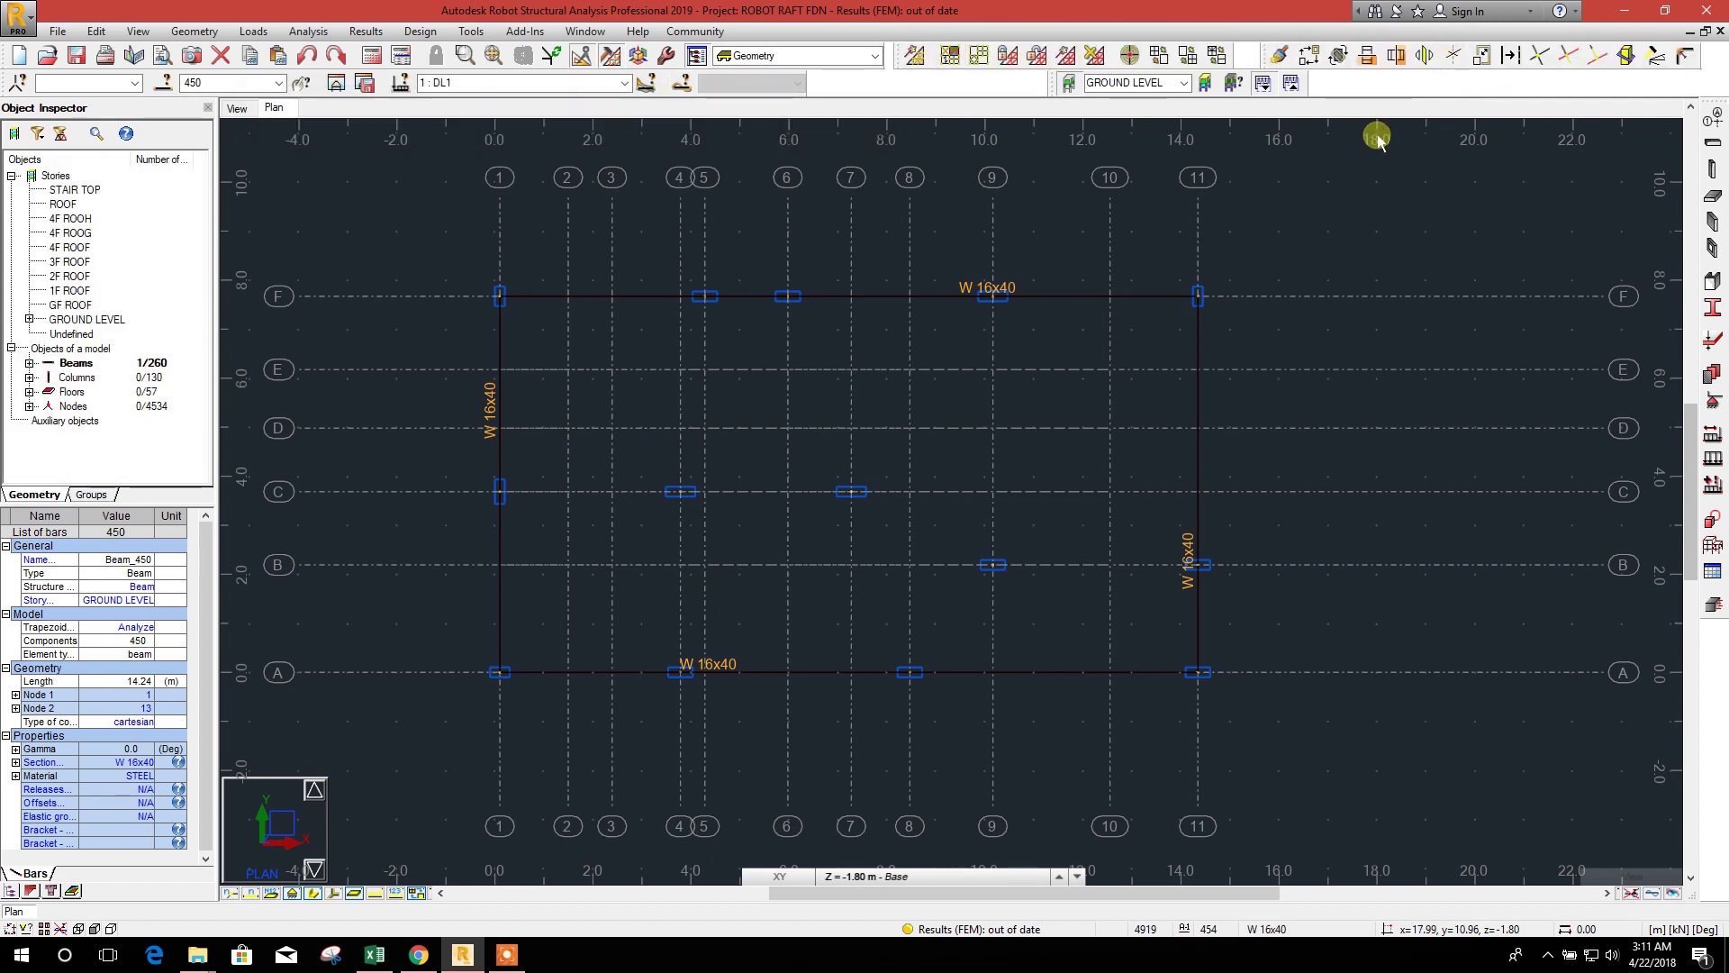
- Move the selected beam along axis F outward with a translation vector of 0,1 m
left_click(1309, 56)
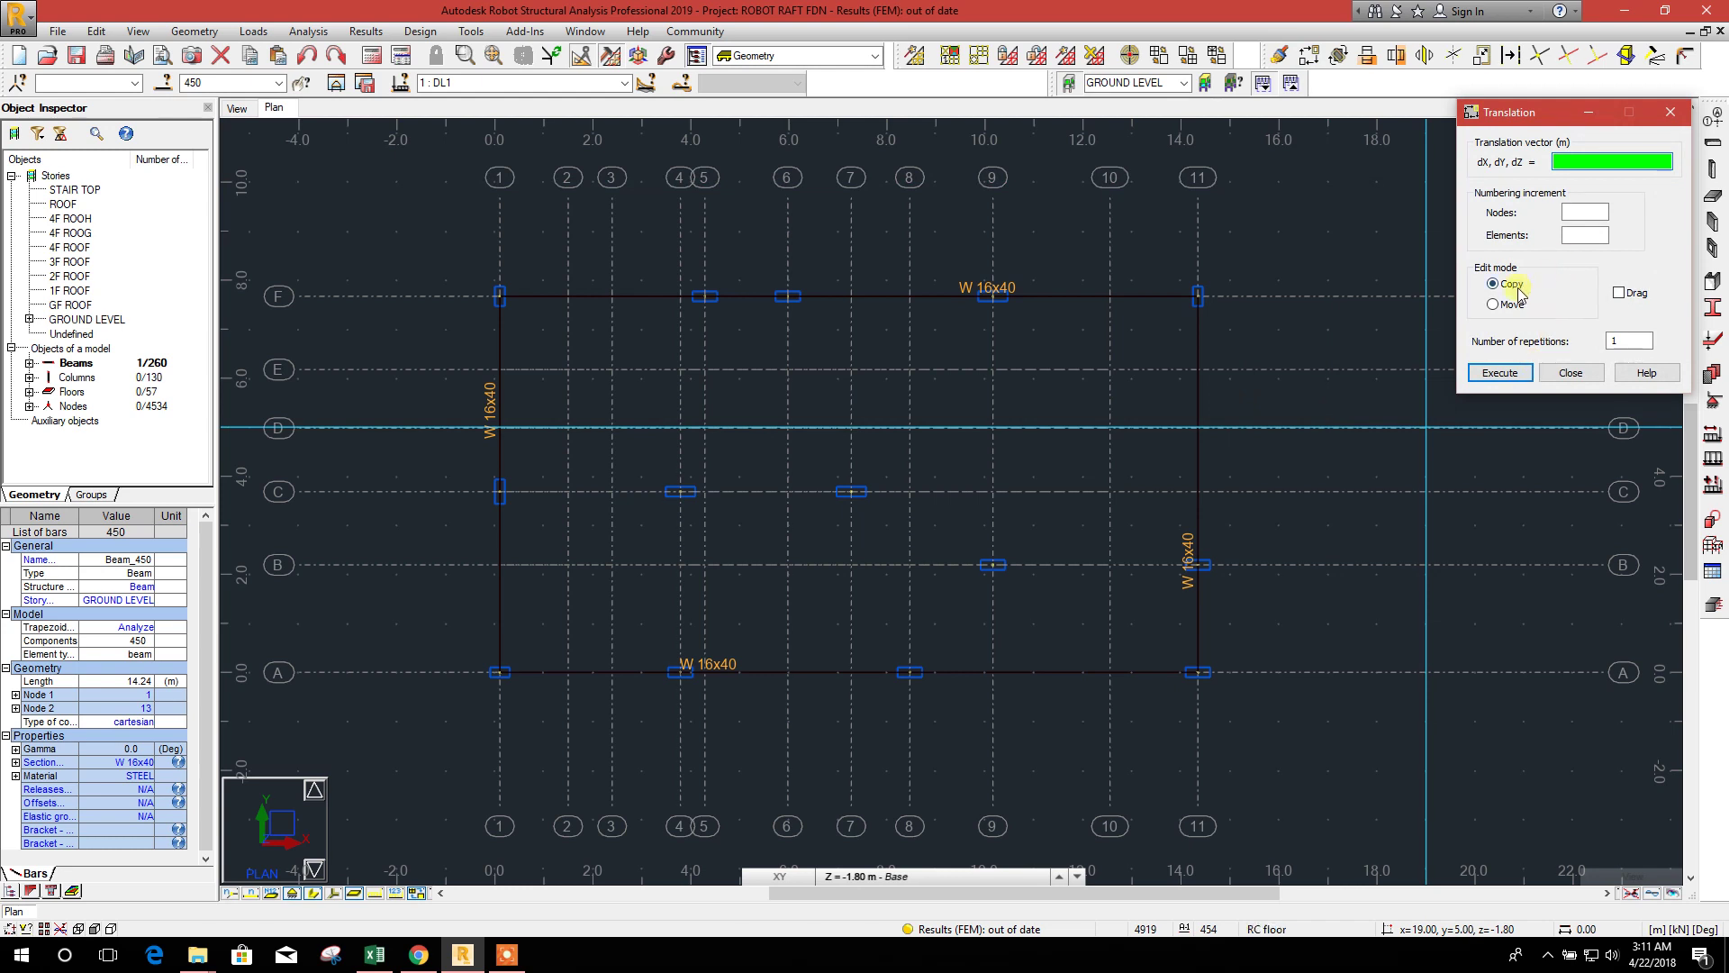
left_click(1493, 305)
left_click(1568, 162)
left_click(1504, 373)
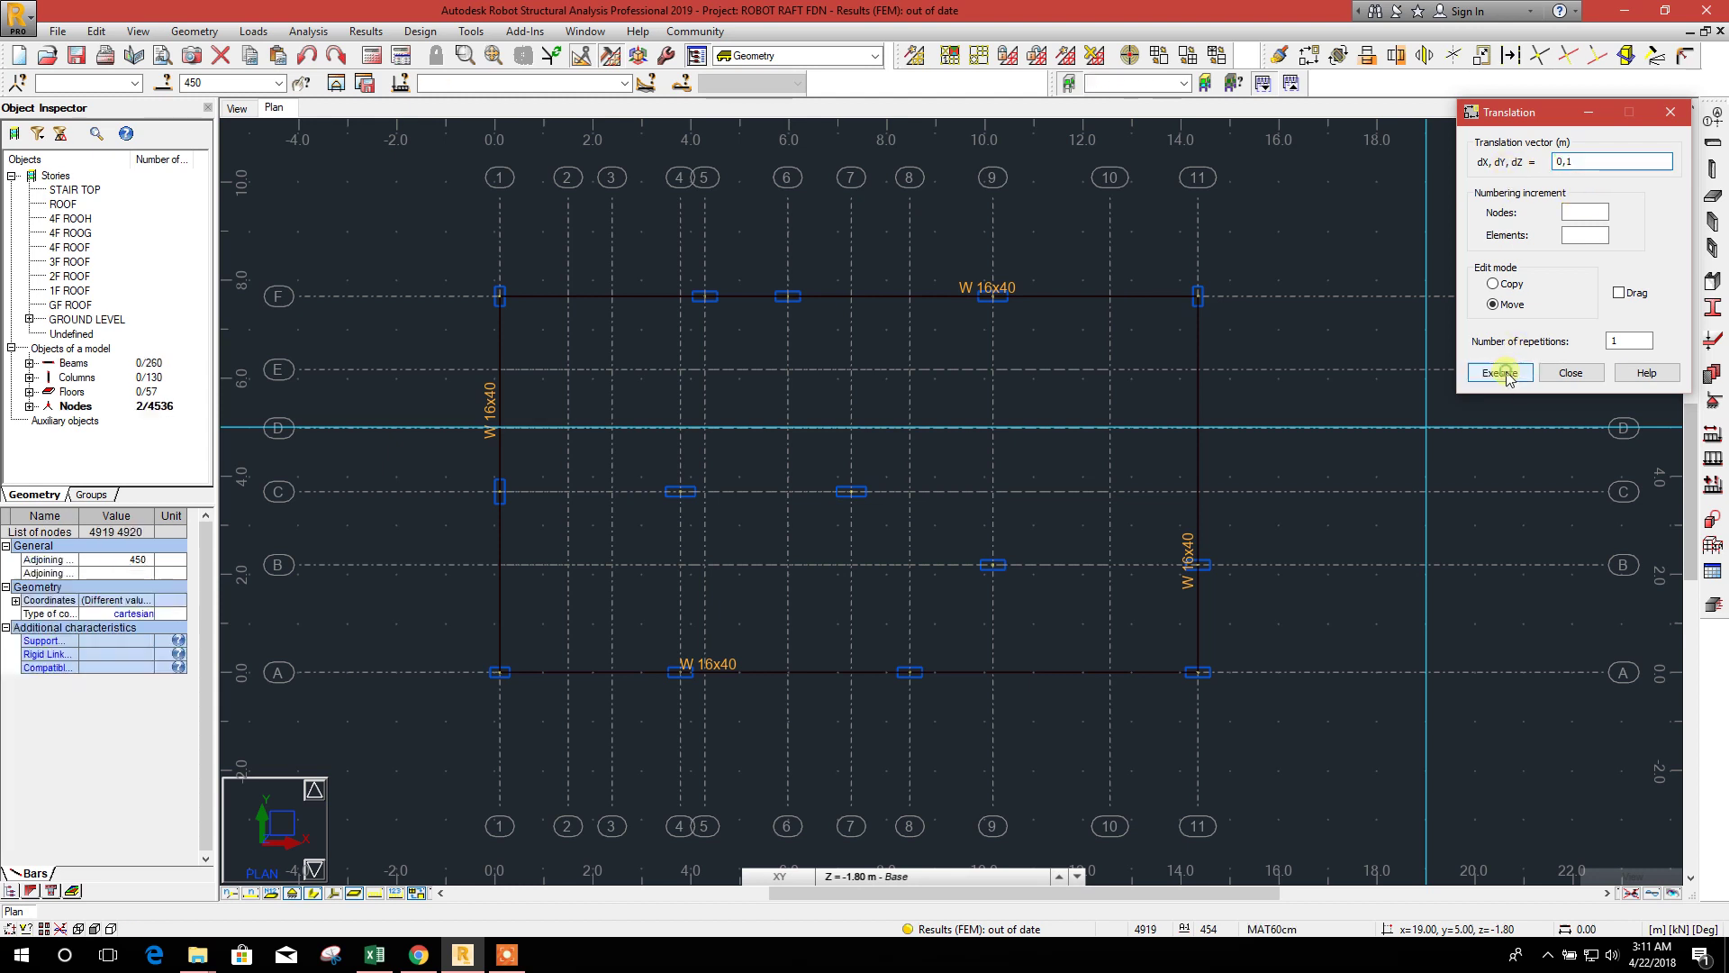
left_click(1569, 373)
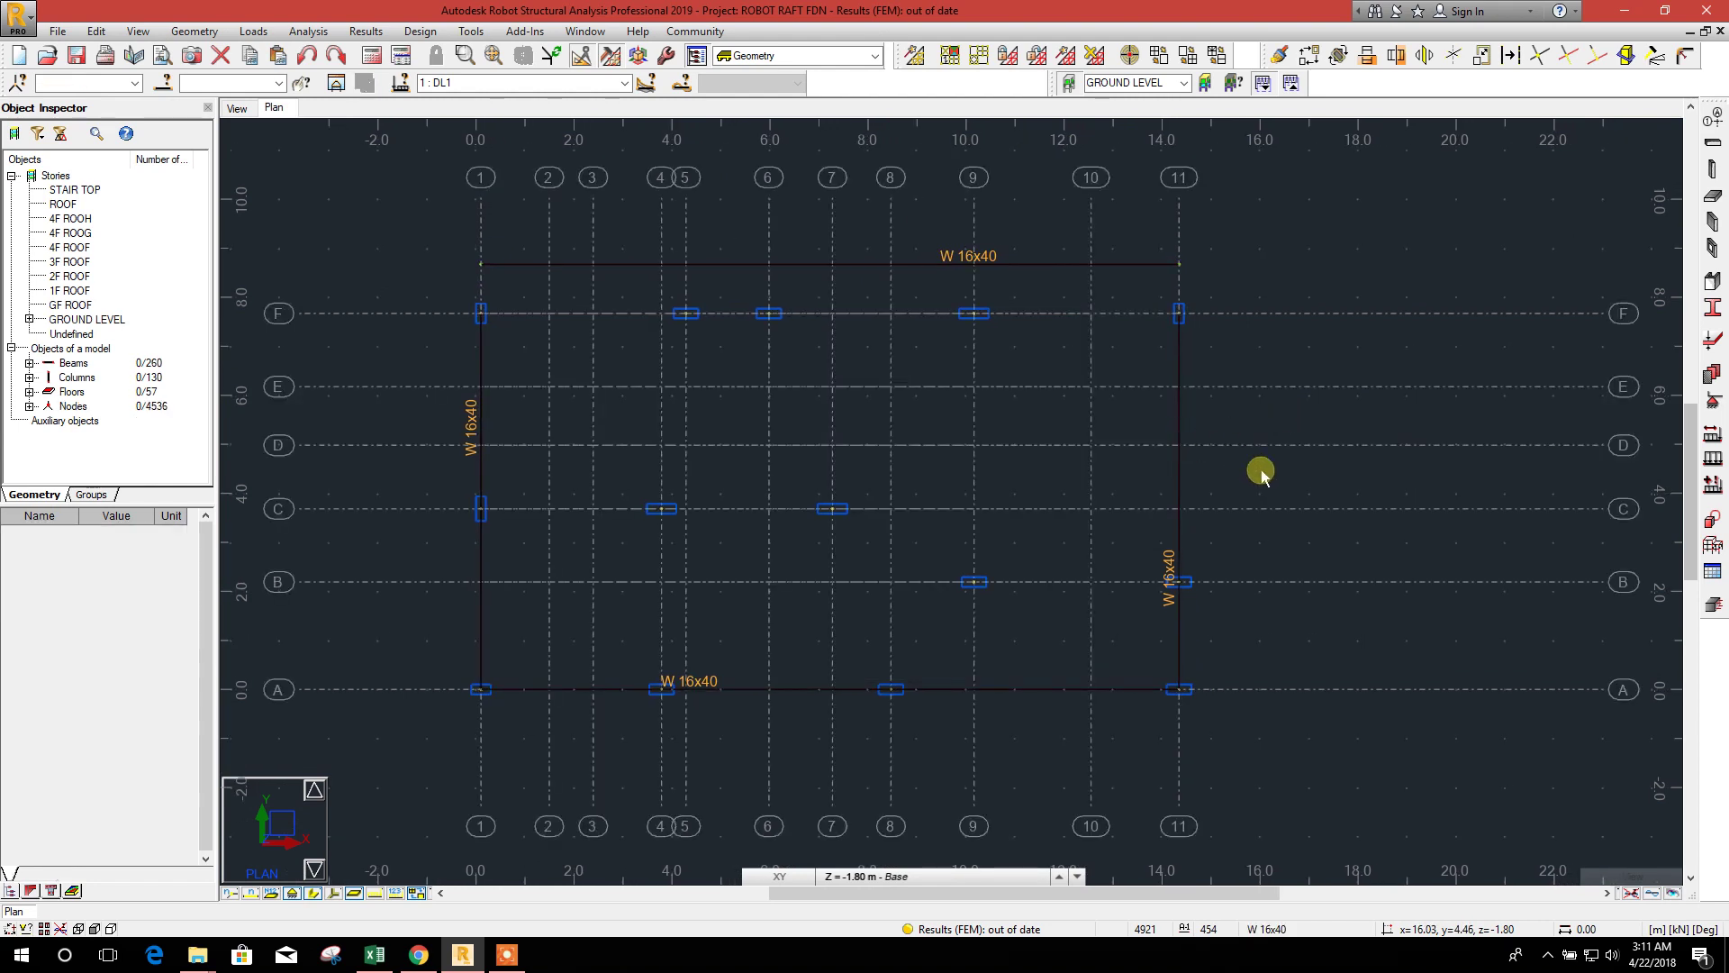
- Copy the beam along axis 11 by 1 m in X and delete the original beam
left_click(1210, 432)
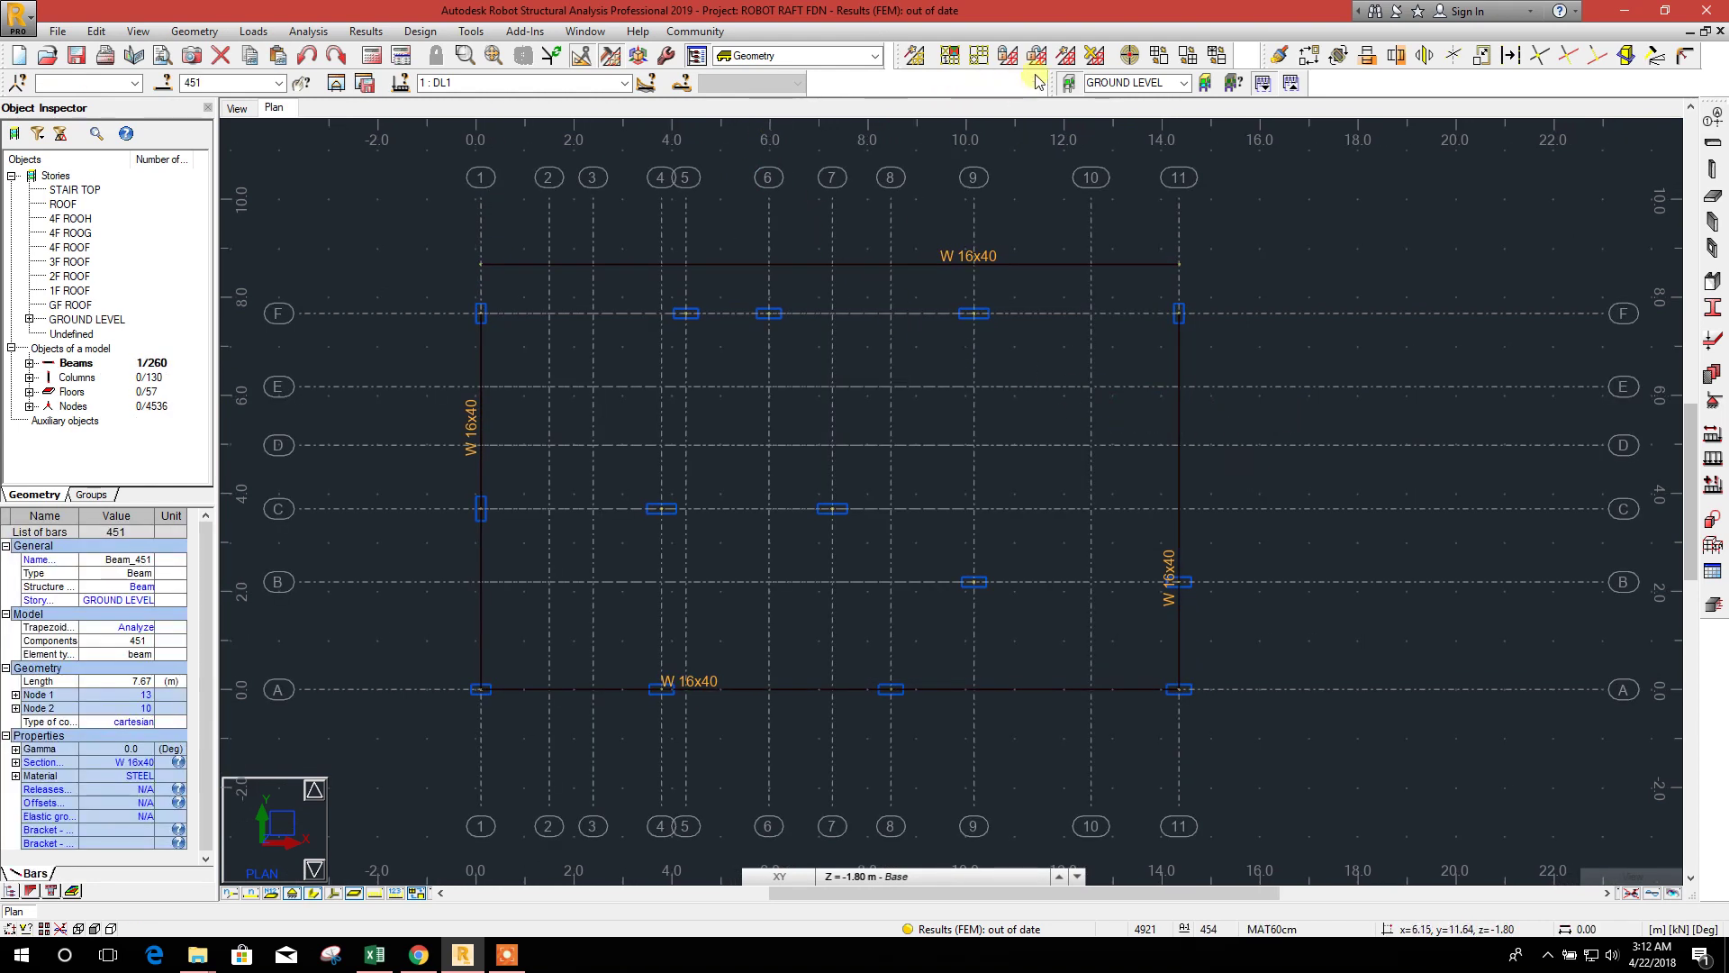
left_click(1313, 59)
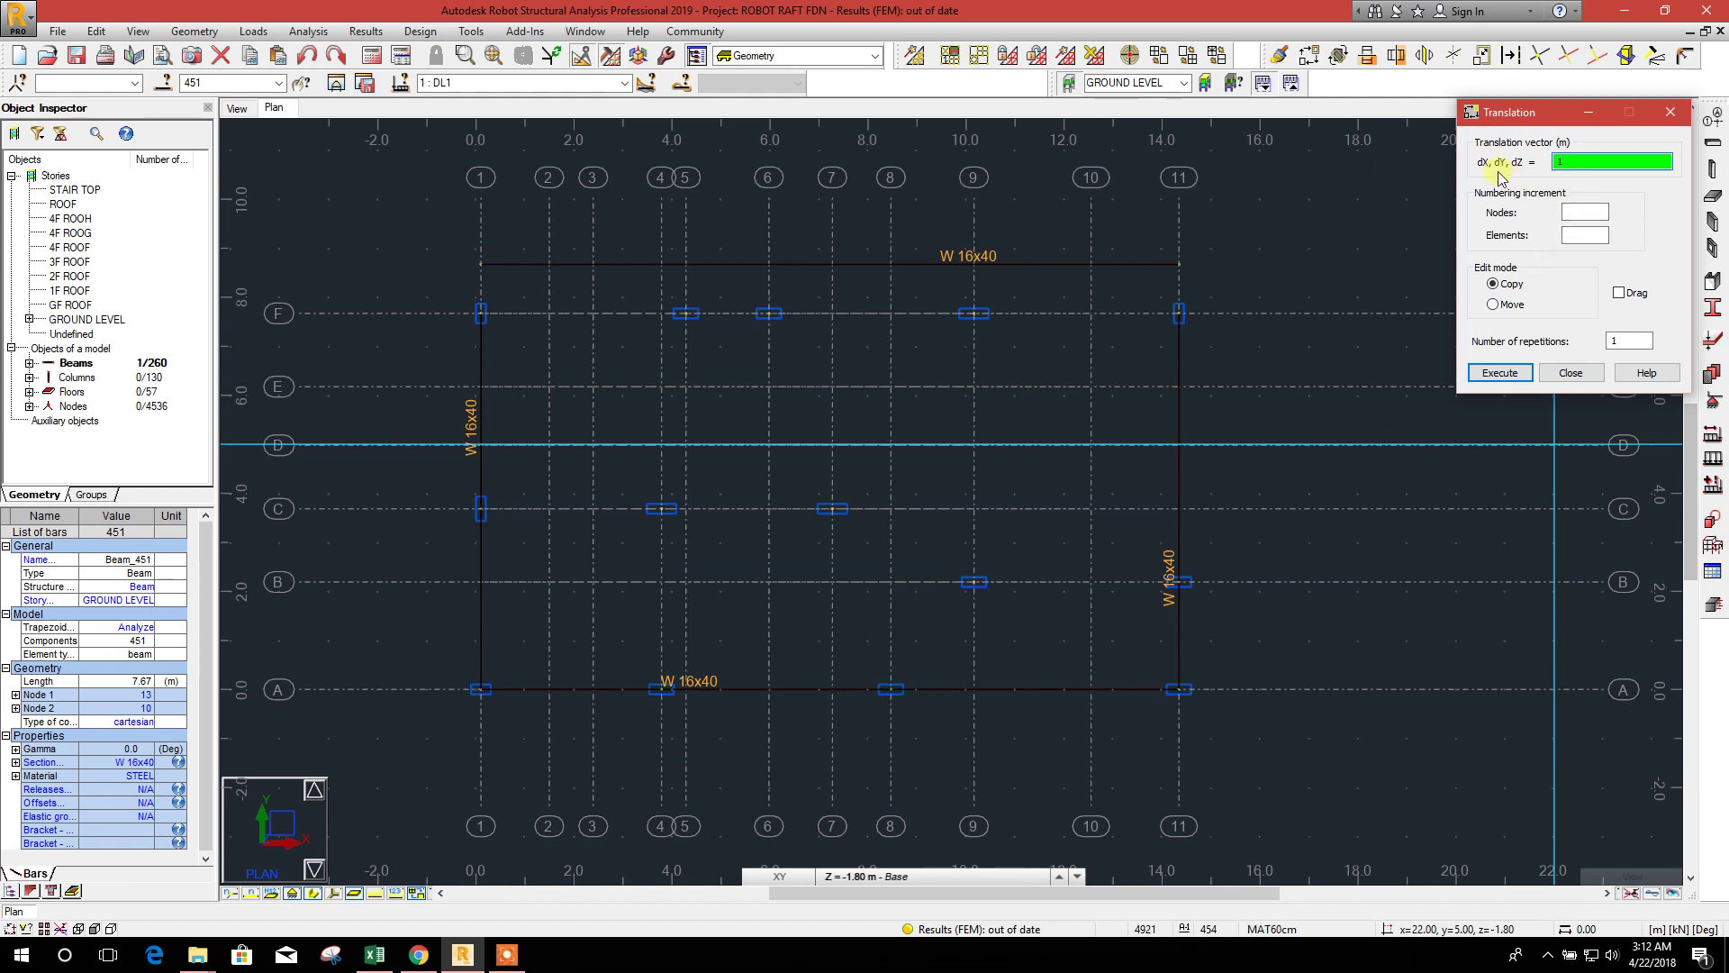
left_click(1508, 371)
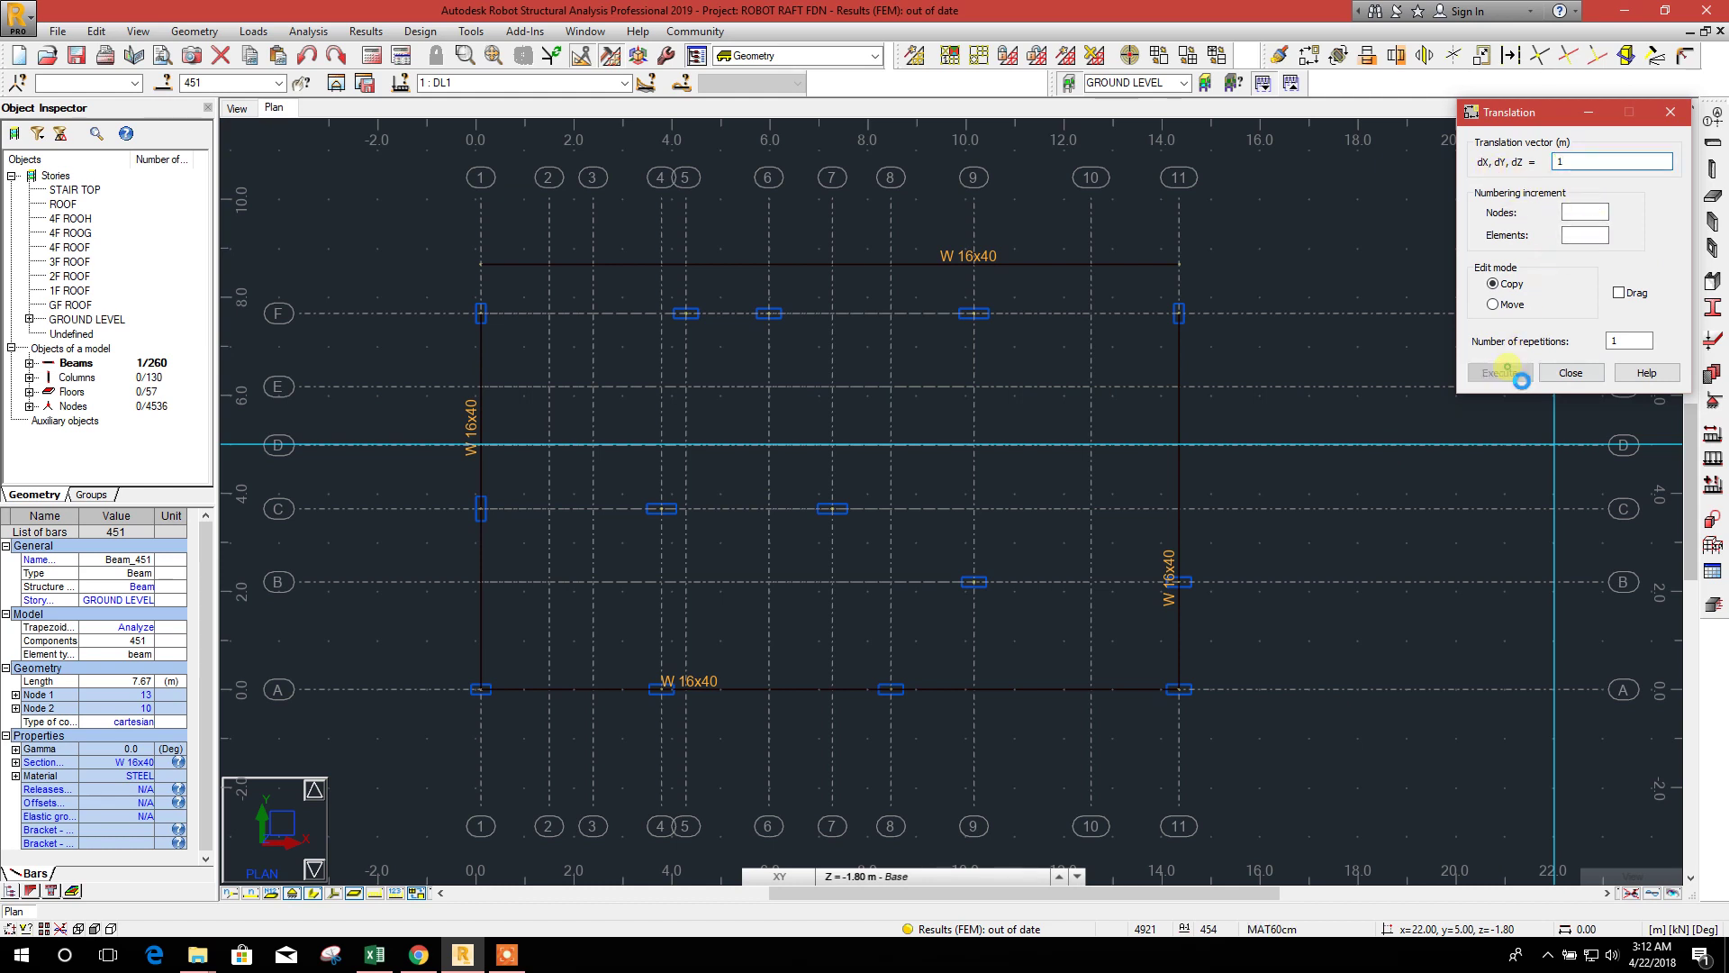
left_click(1572, 373)
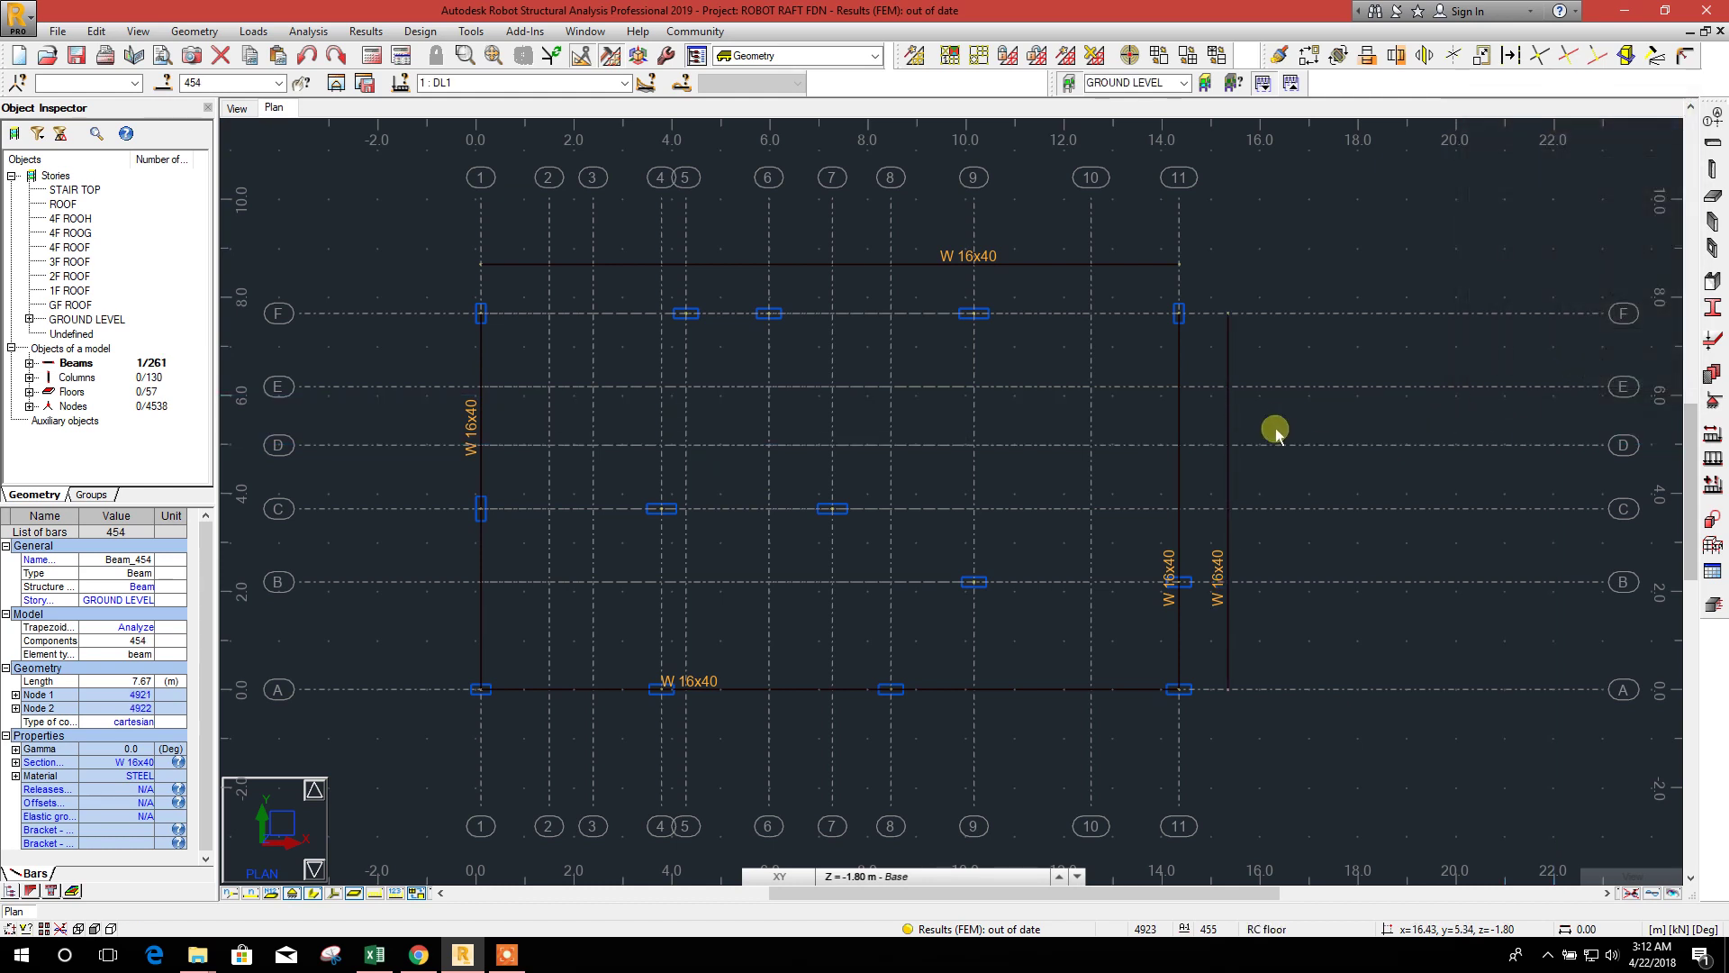
left_click(1179, 431)
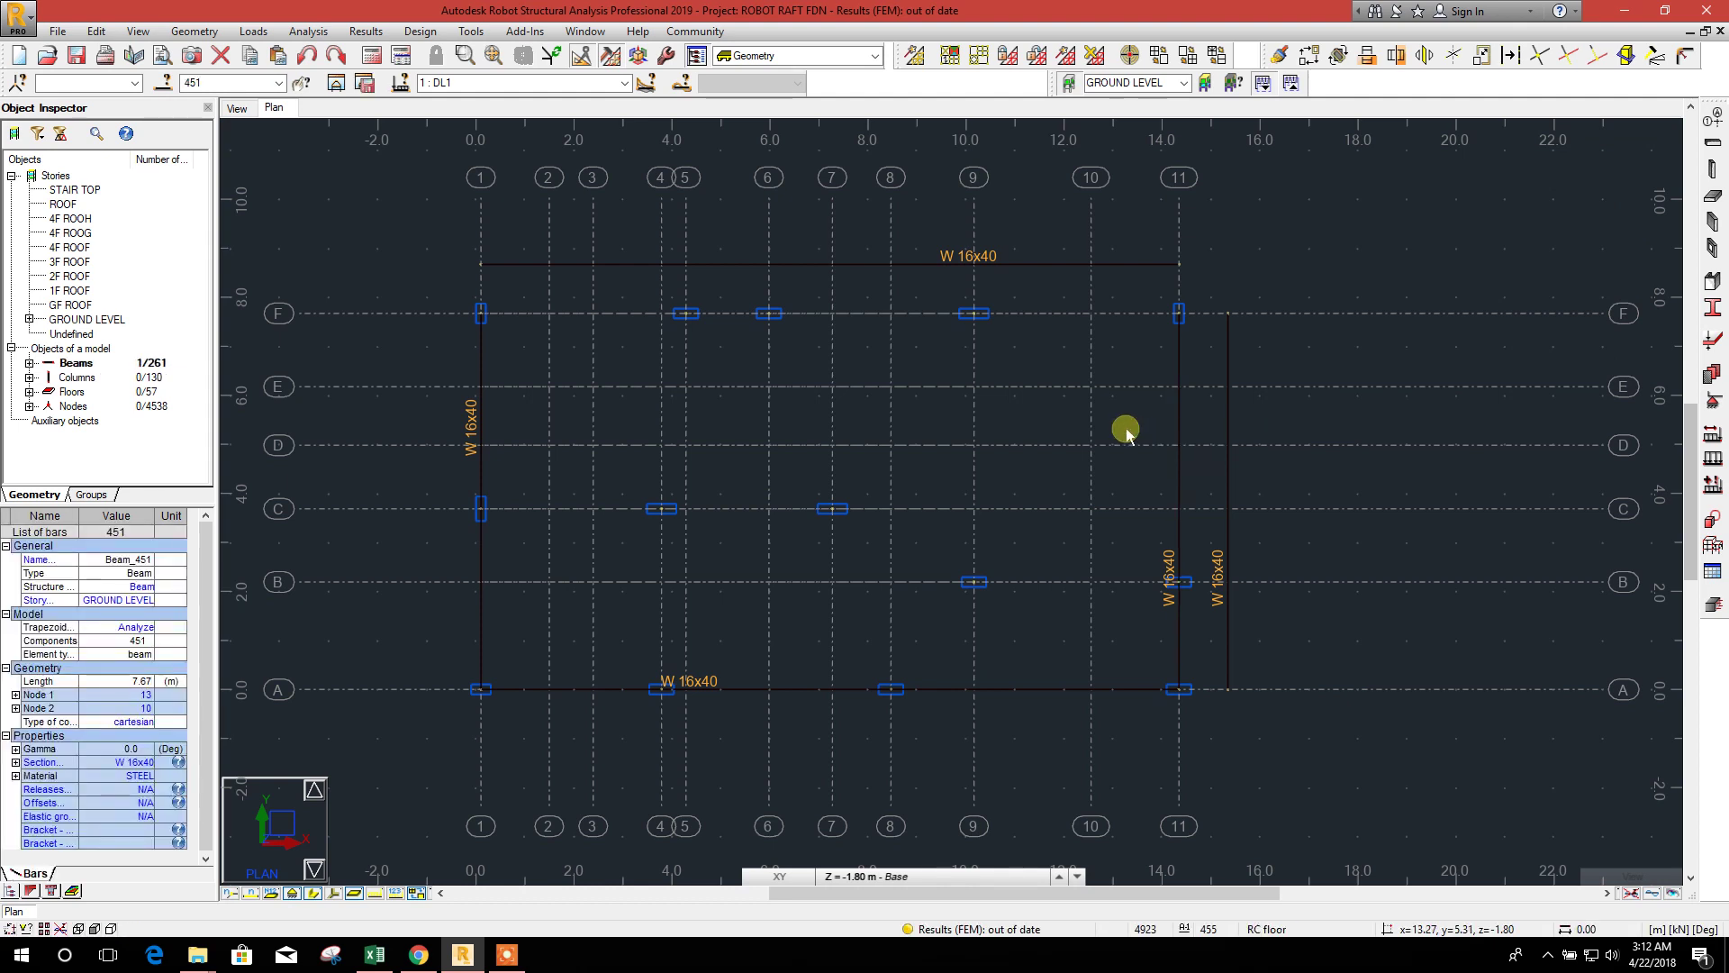
key("Delete")
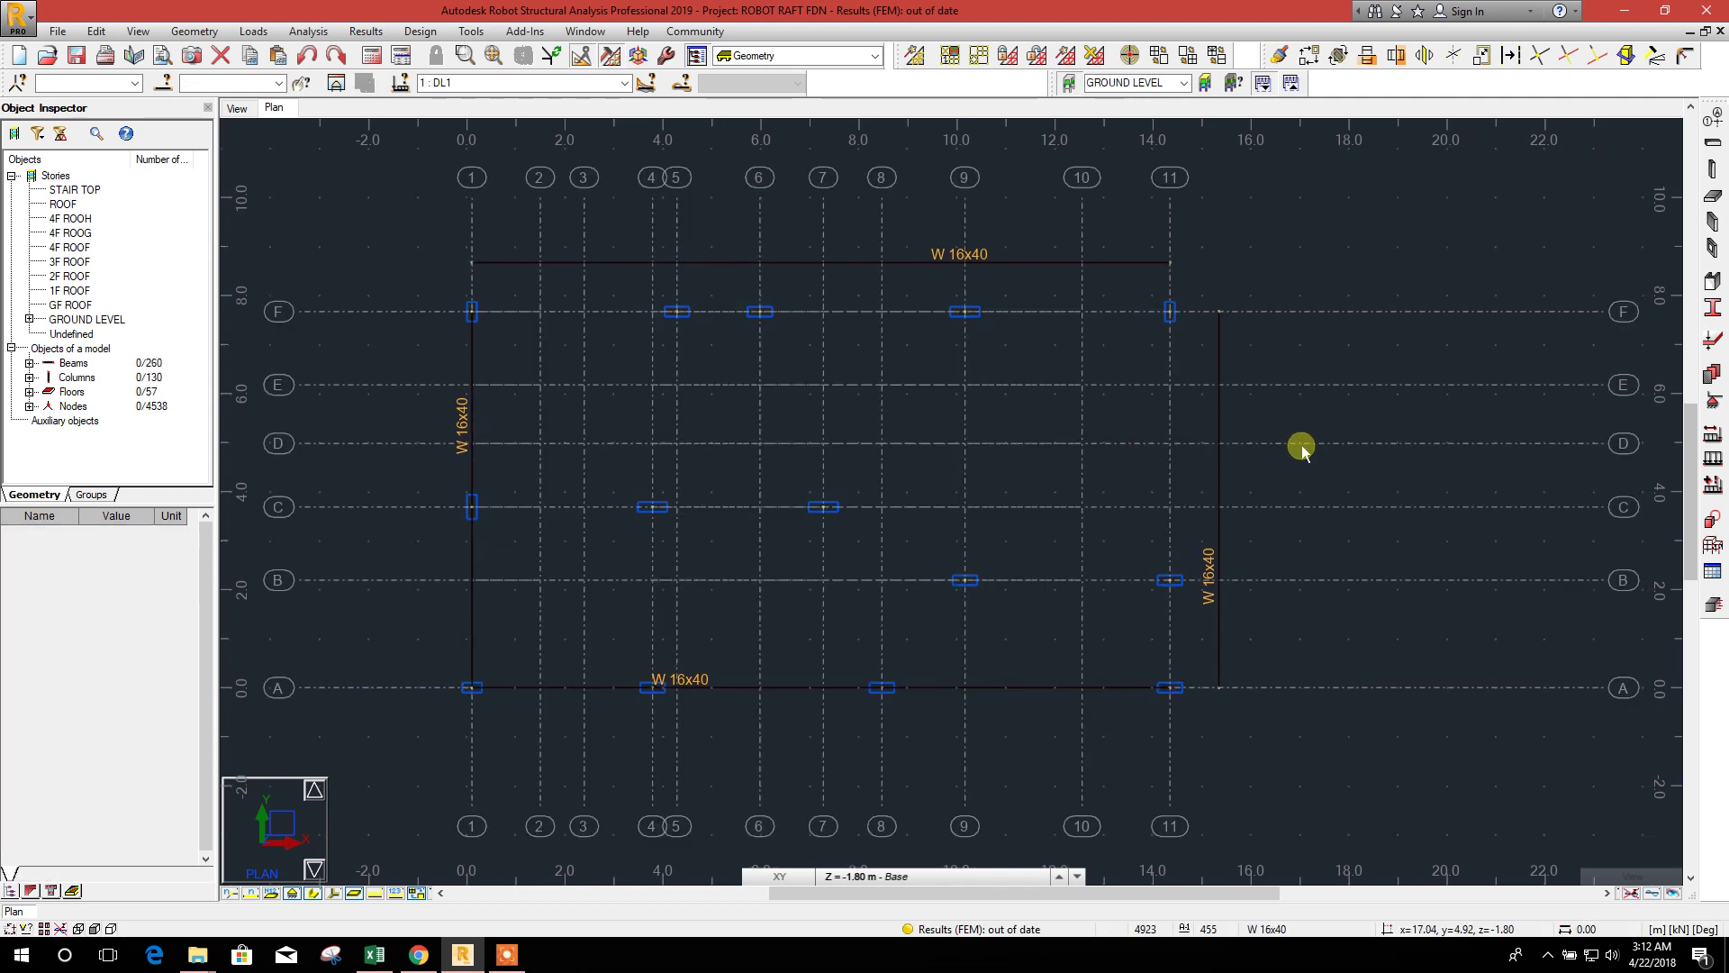
- Move the beam along axis 1 outward with a translation of -1 m in X
left_click(504, 432)
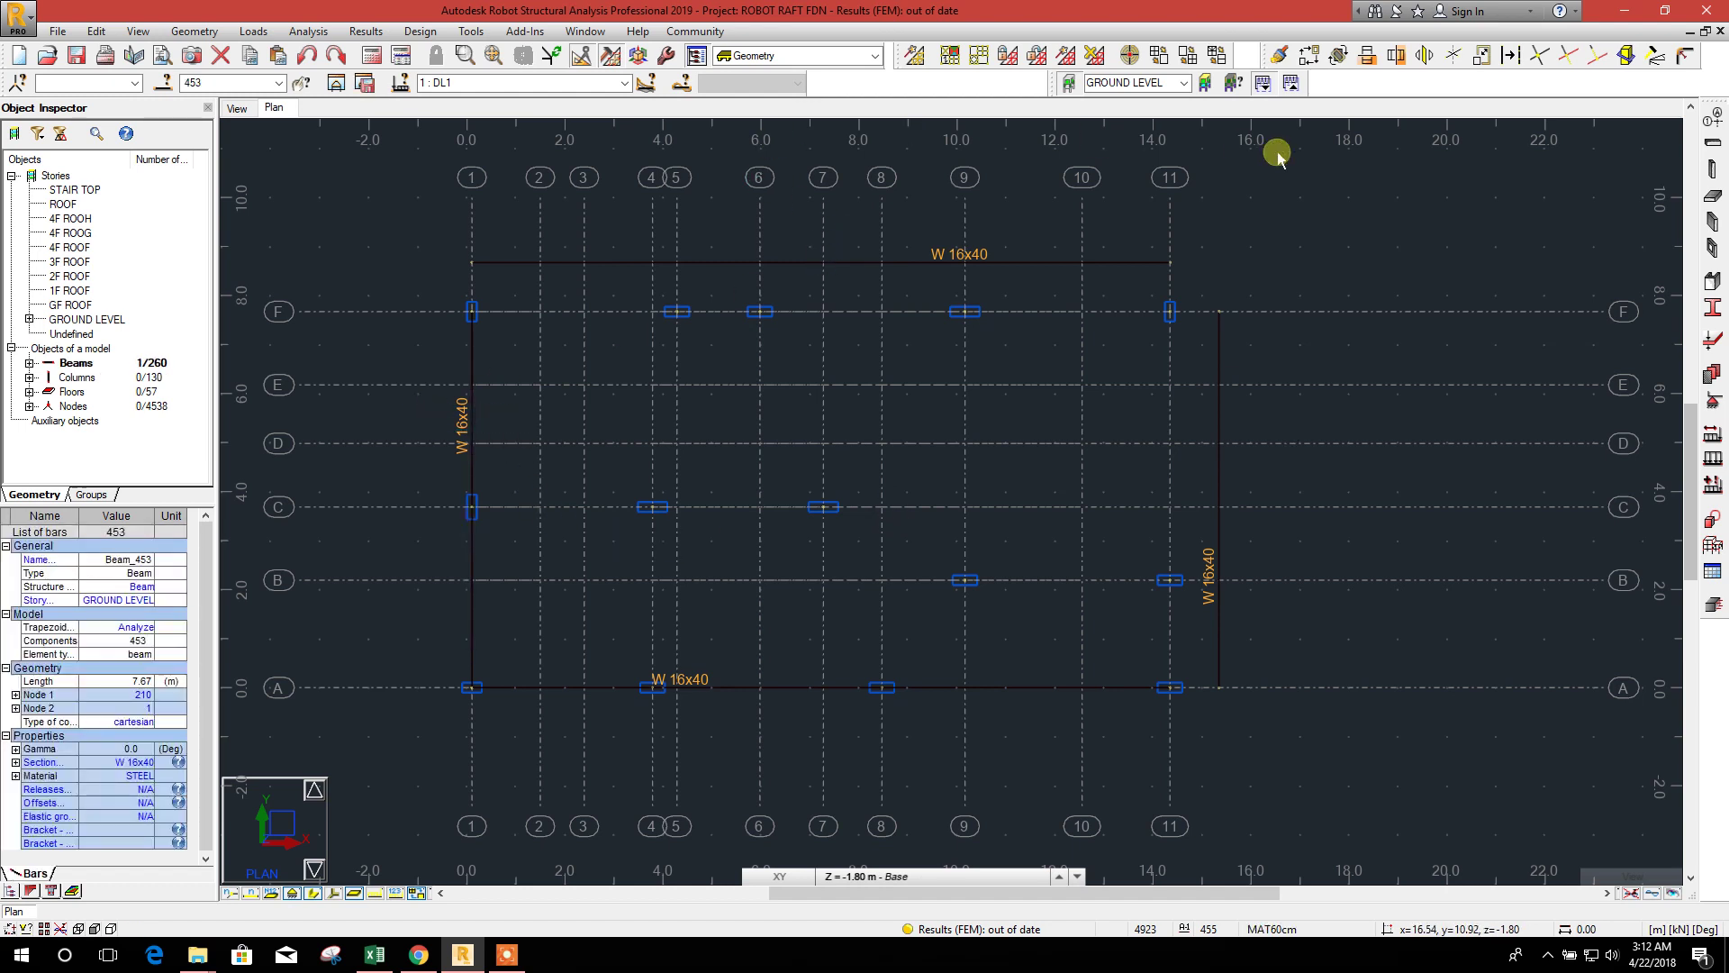
left_click(1309, 55)
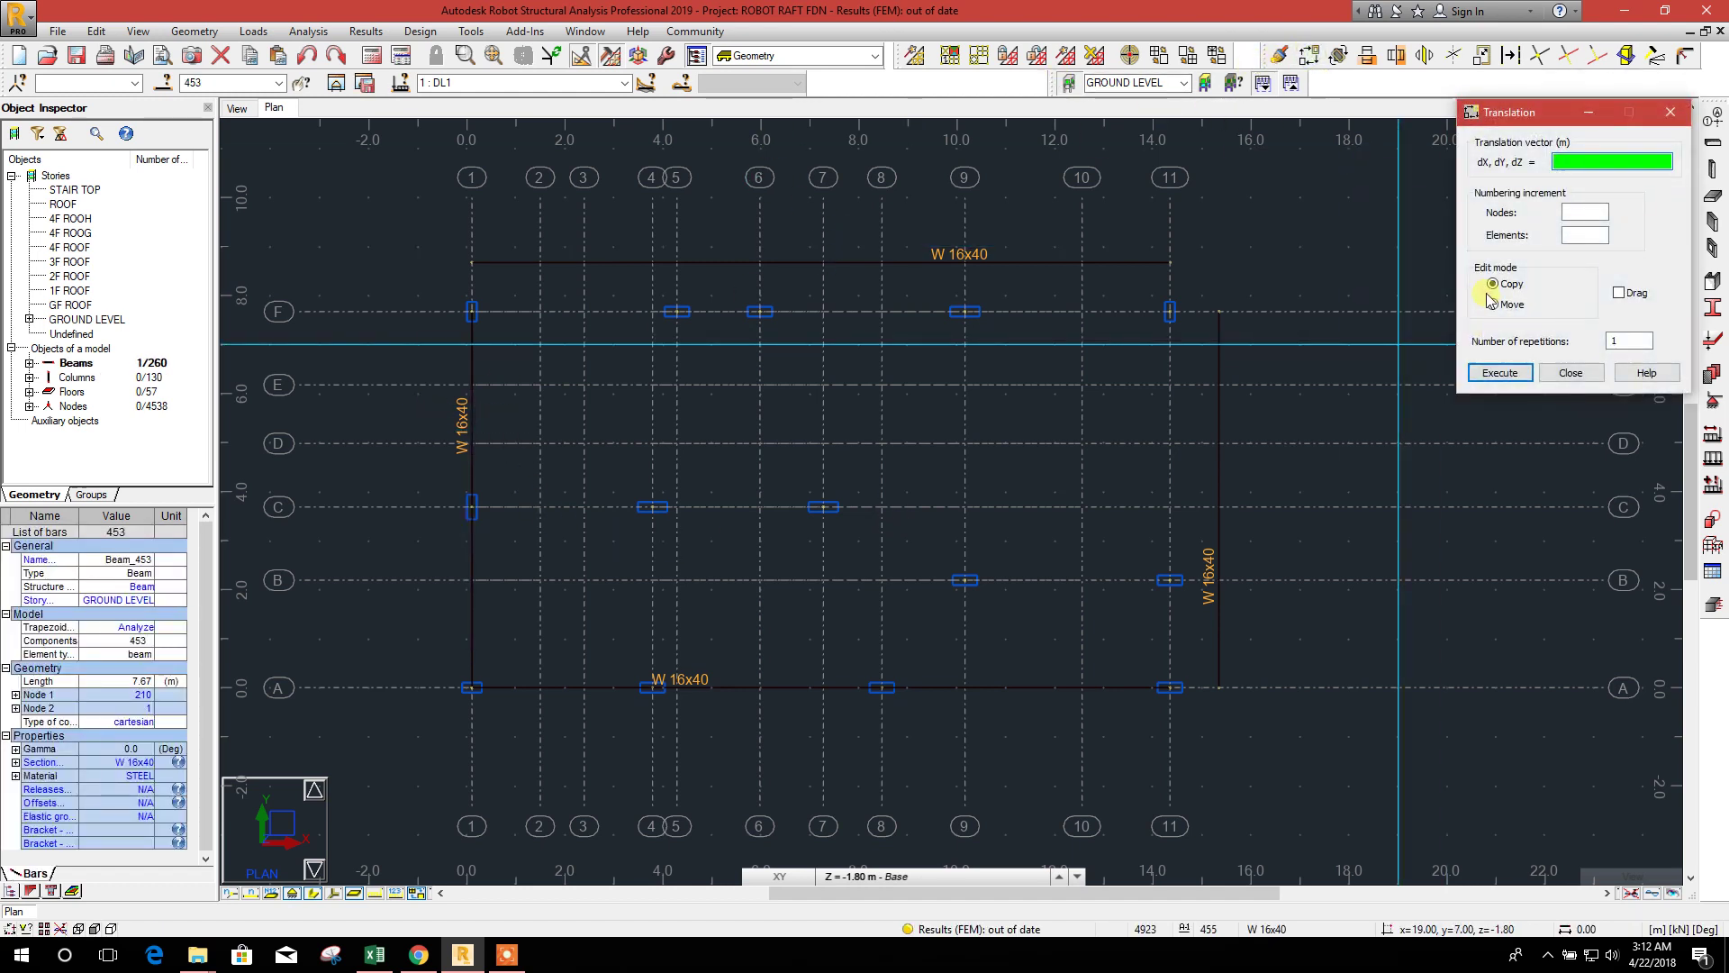
left_click(1567, 163)
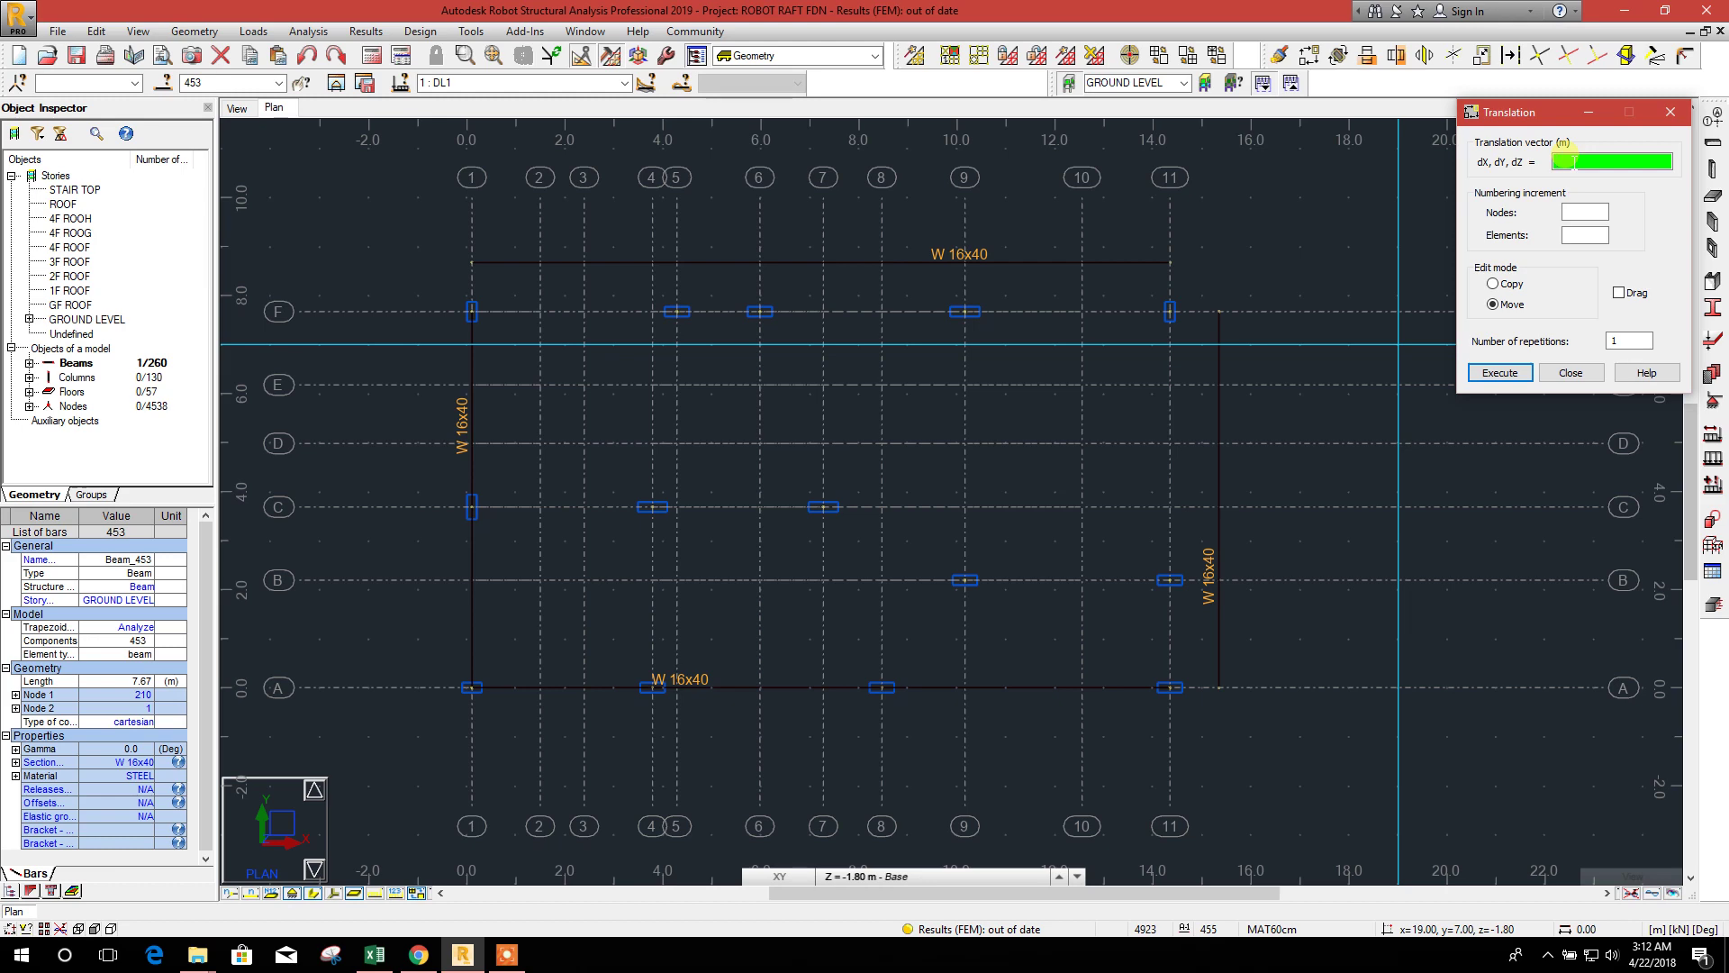
type("-1")
left_click(1499, 372)
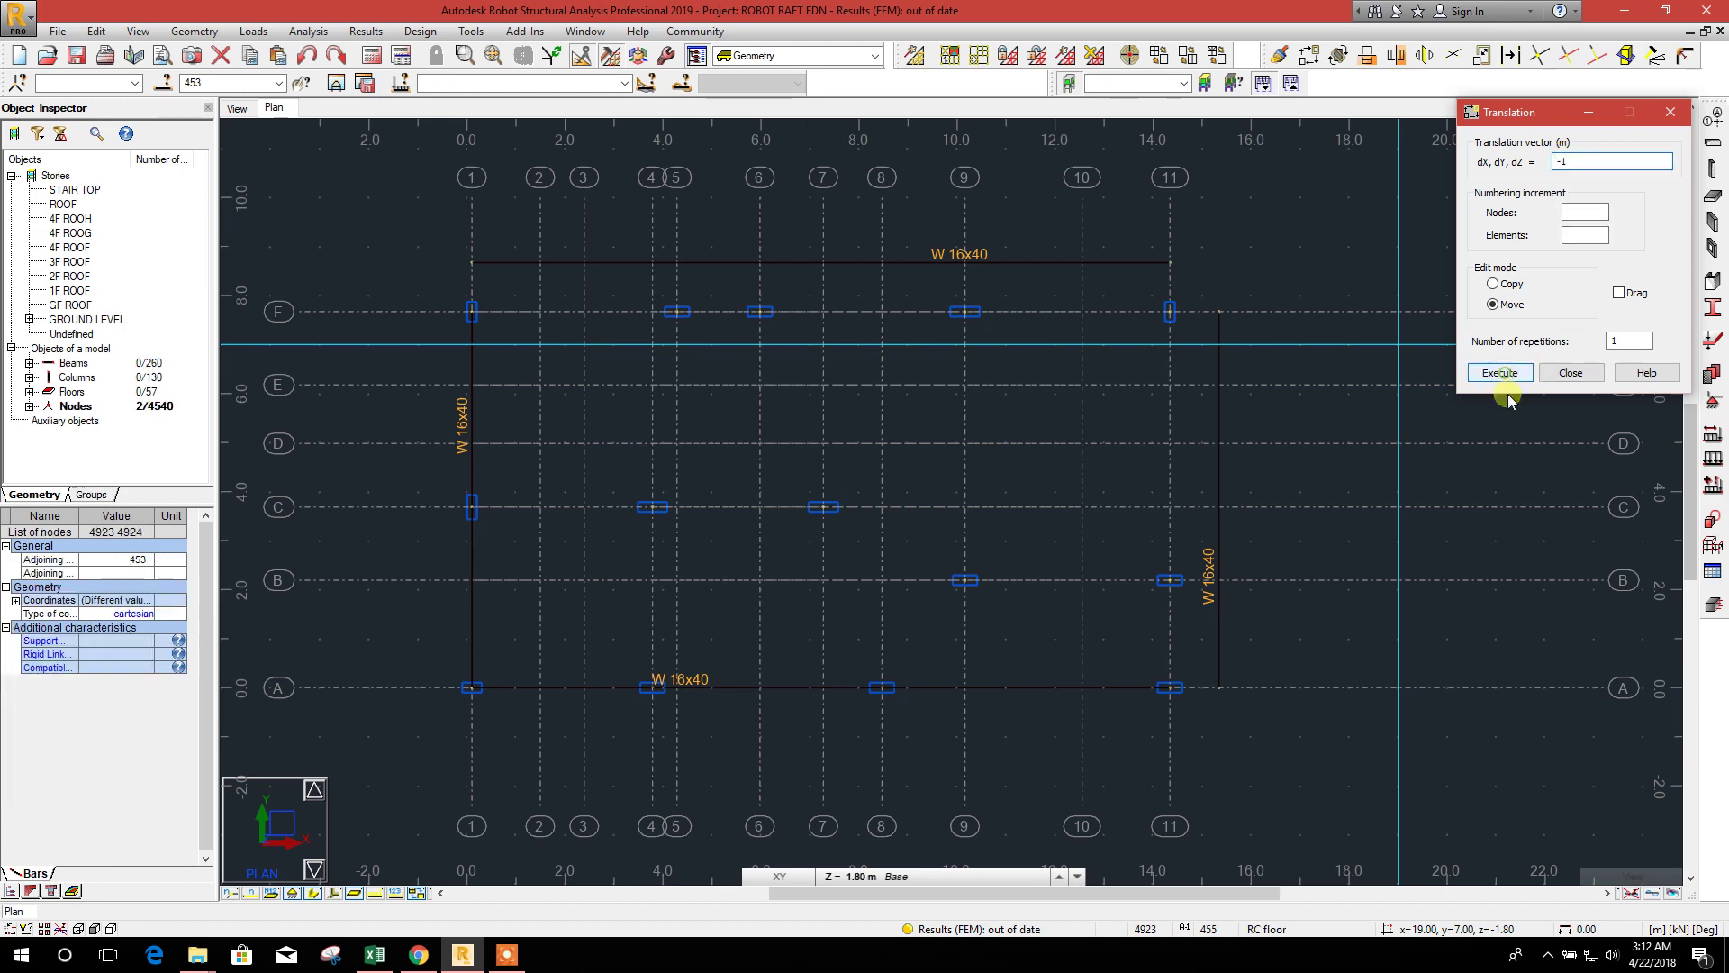
- Move the beam along axis A outward with a translation vector of 0,-1 m
left_click(1571, 372)
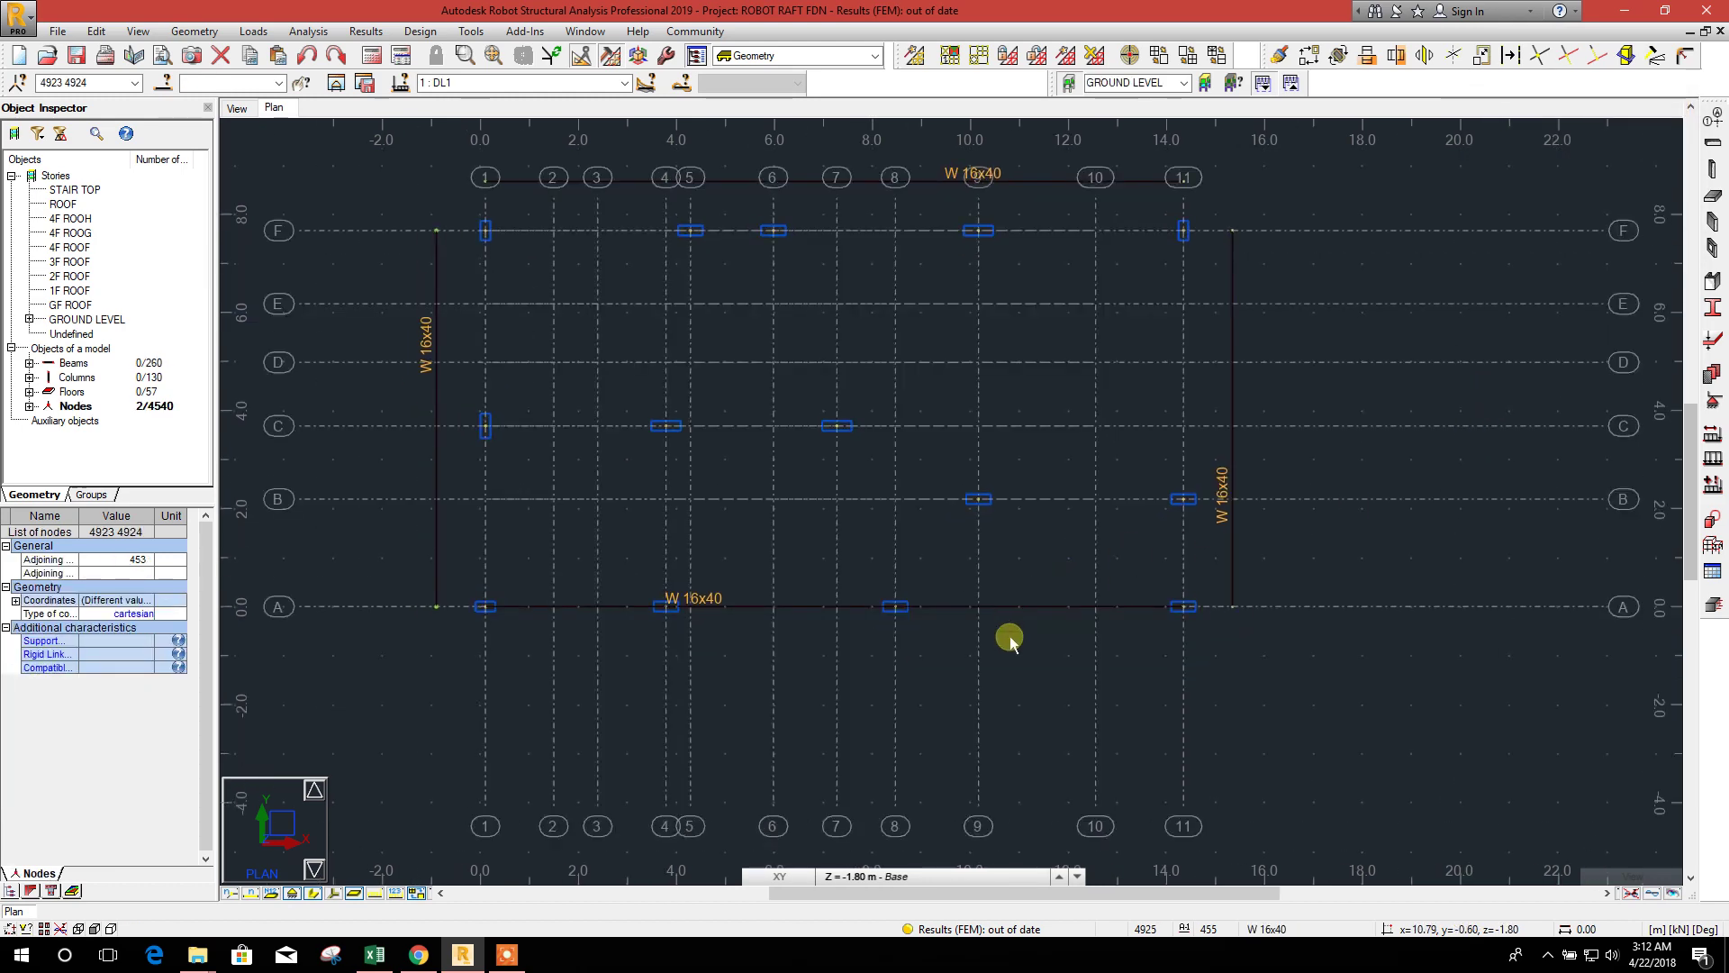
left_click(991, 602)
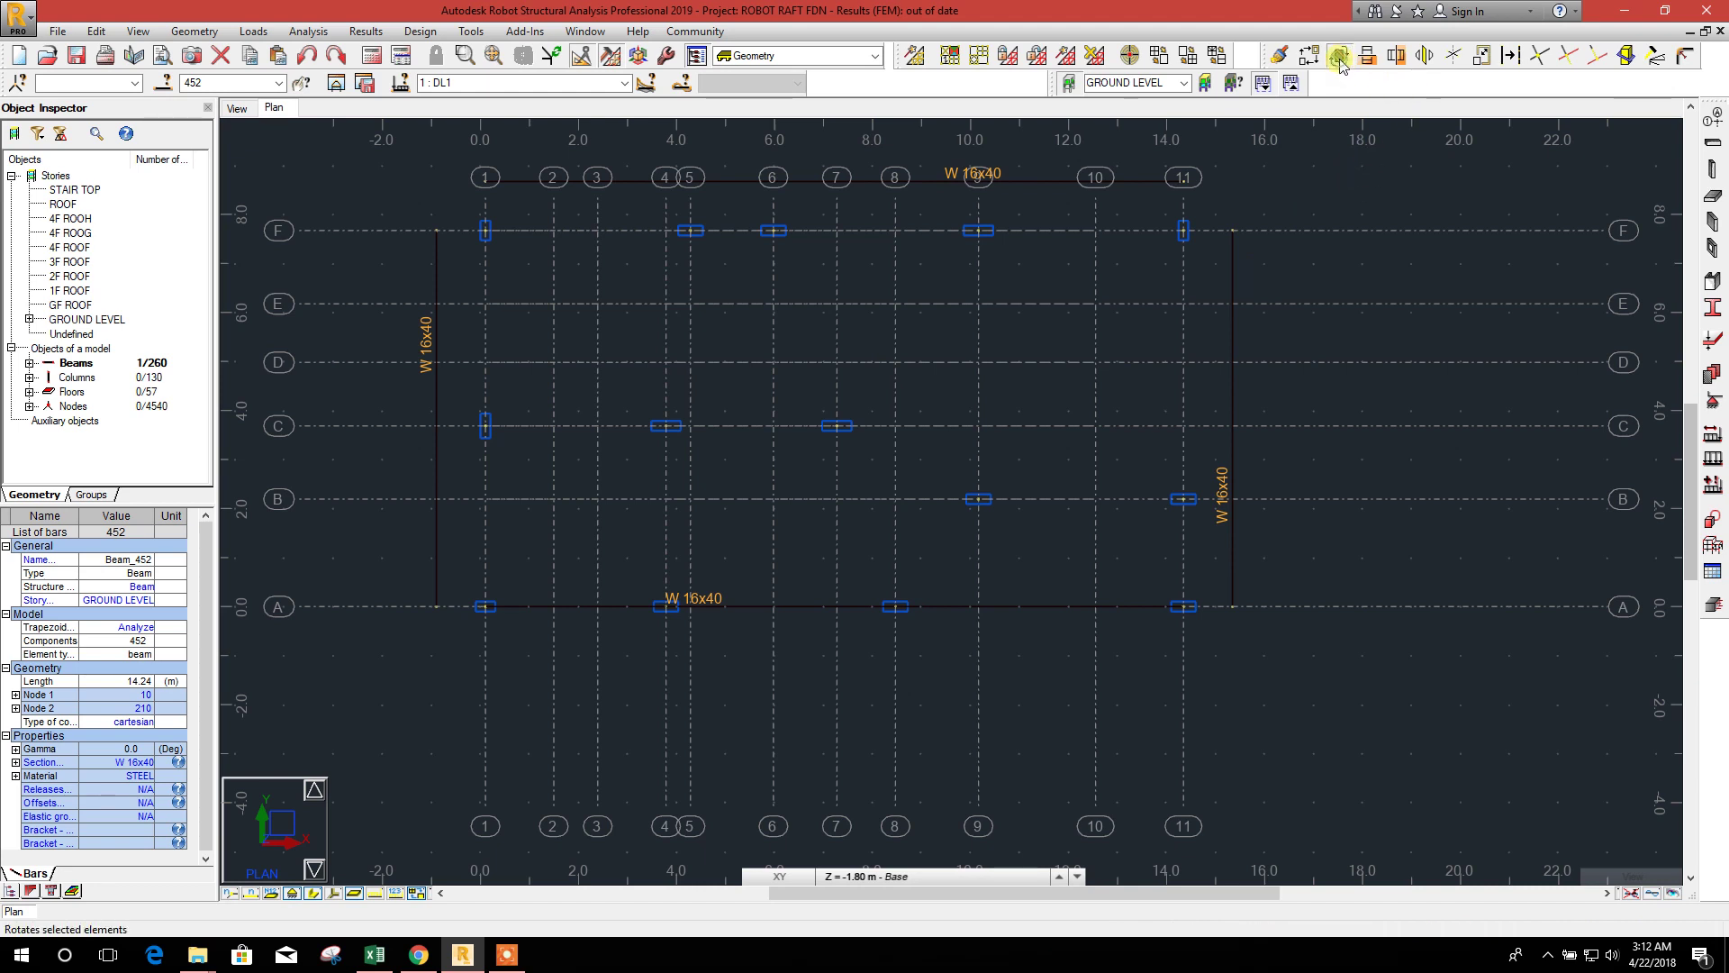
left_click(1311, 56)
left_click(1495, 304)
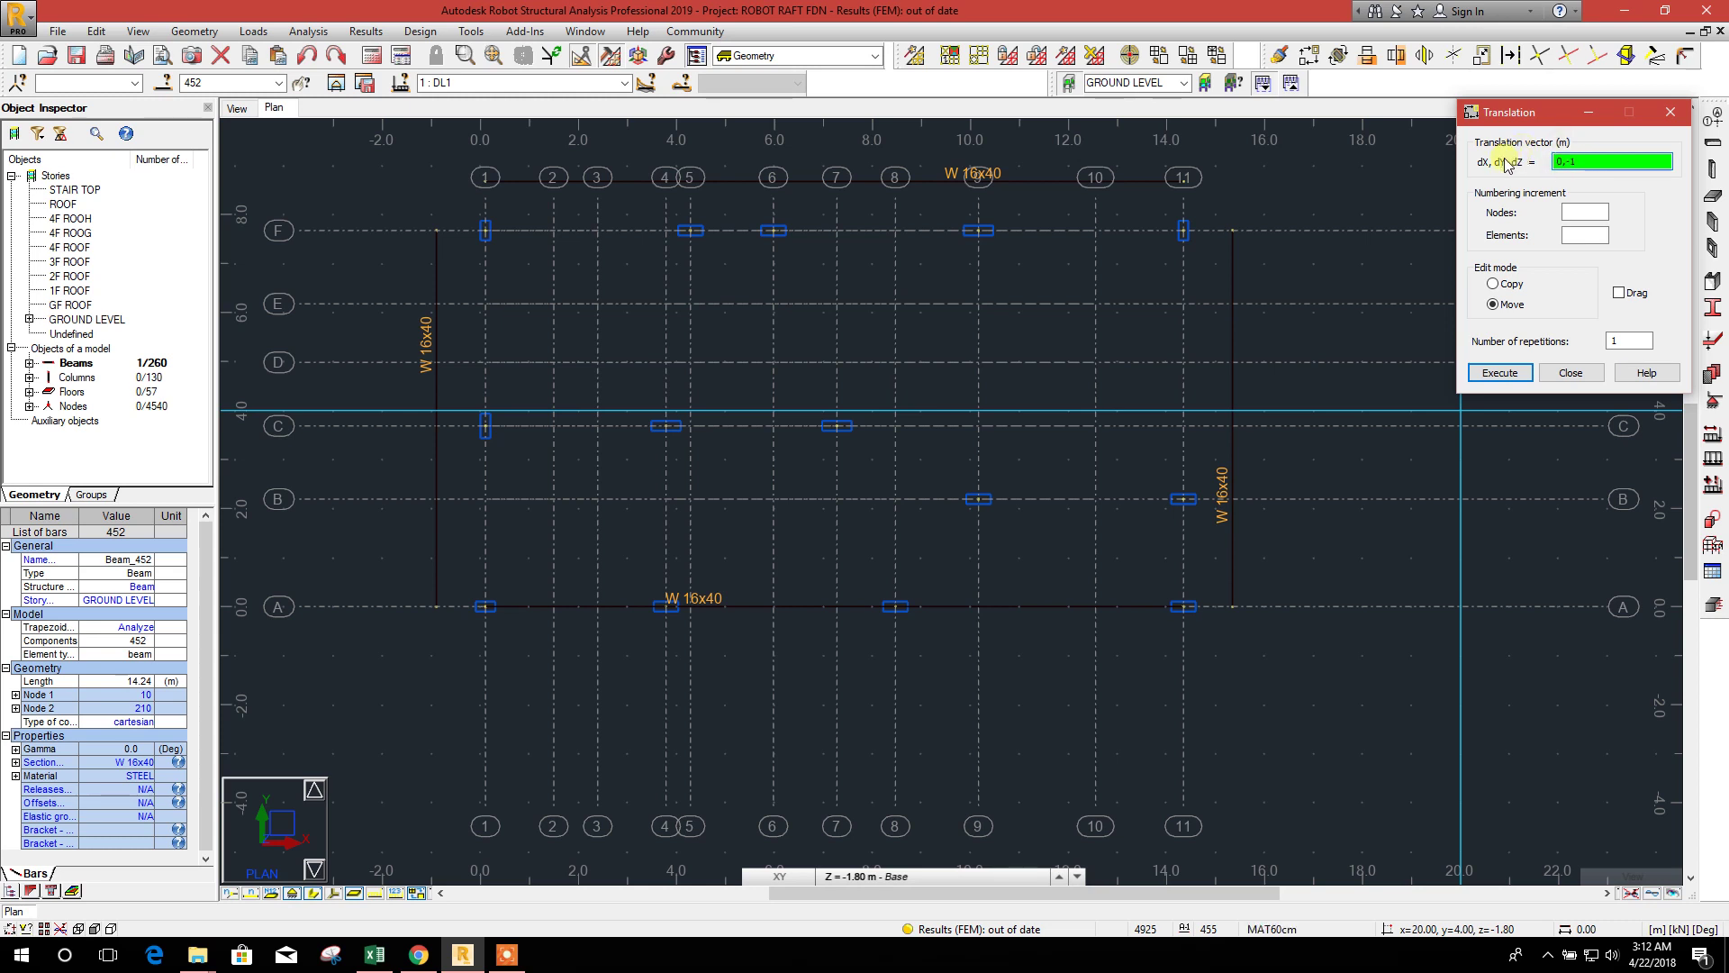
left_click(1500, 372)
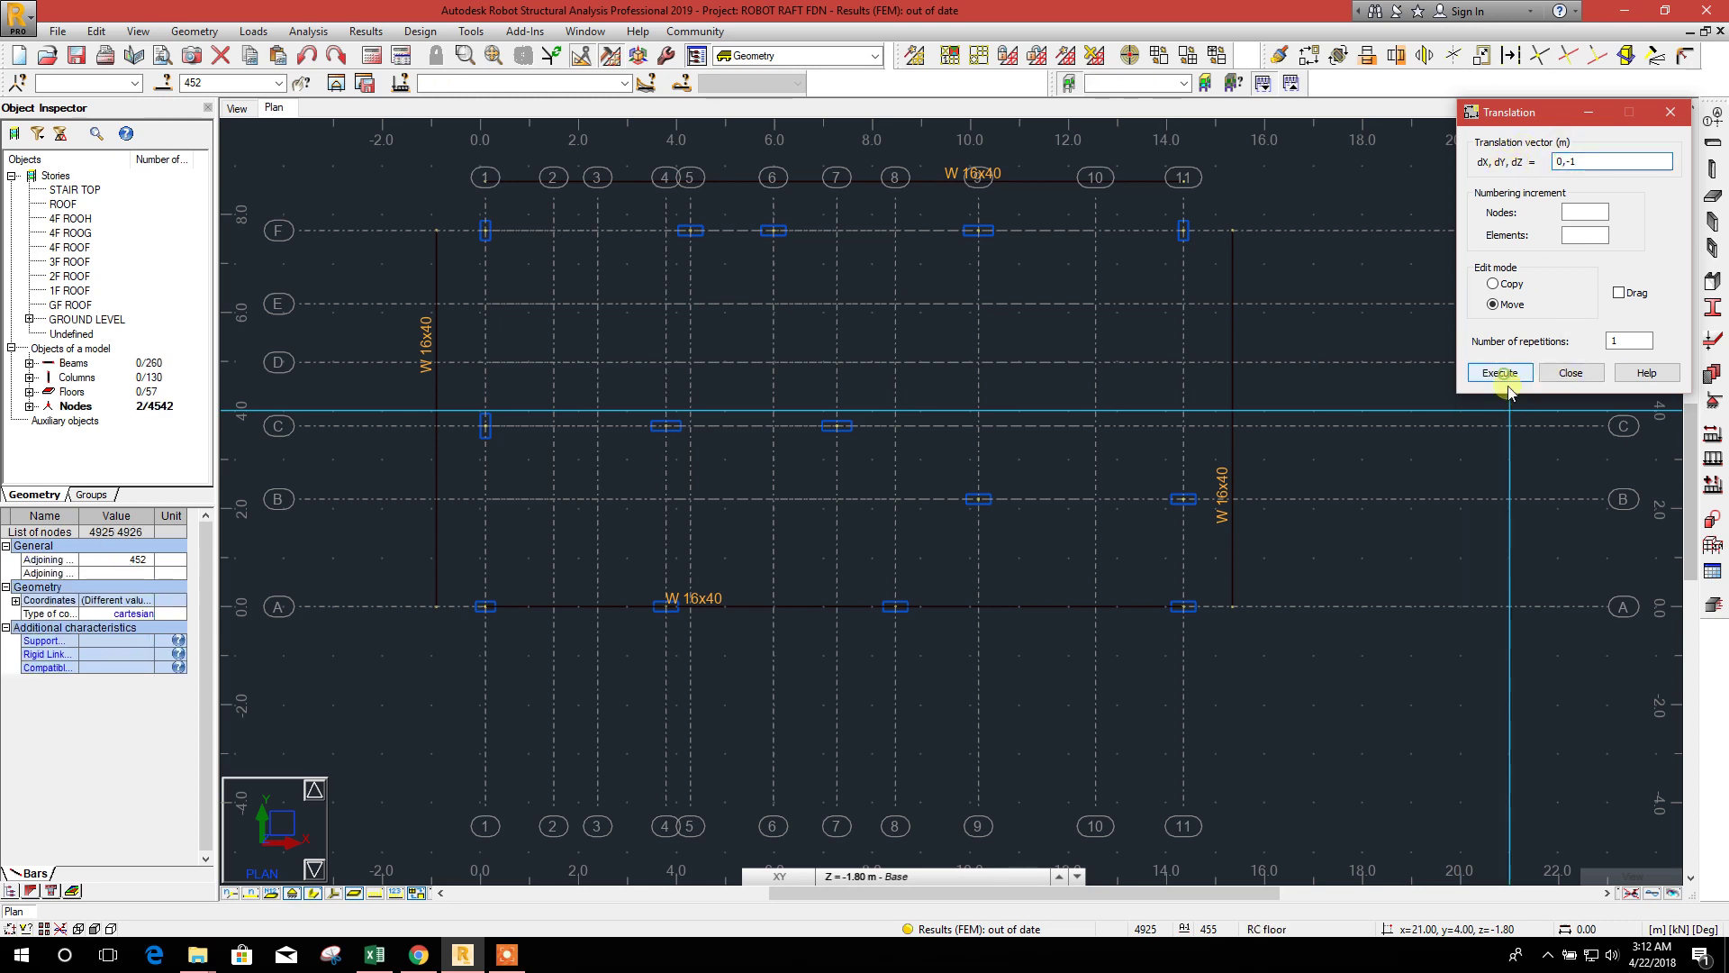
left_click(1575, 372)
scroll(1376, 453, "down", 1)
scroll(1100, 444, "up", 1)
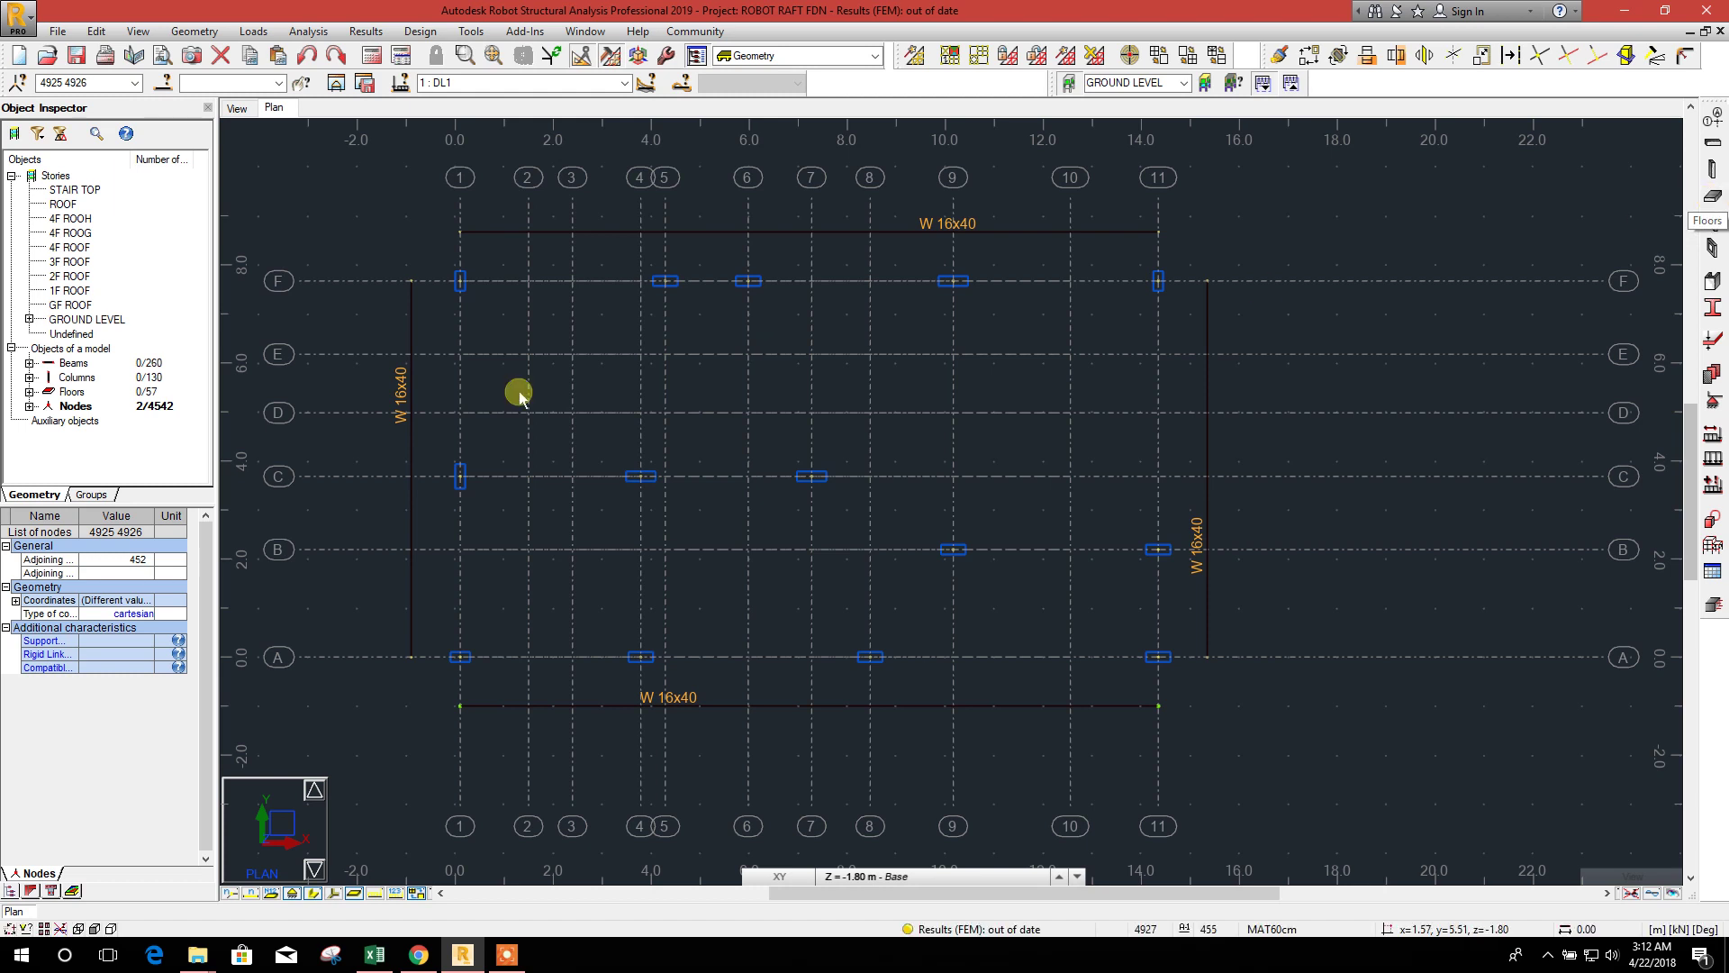
scroll(606, 408, "down", 1)
scroll(607, 433, "up", 1)
- Check the node and view display attributes and the snap settings of the plan view
right_click(288, 222)
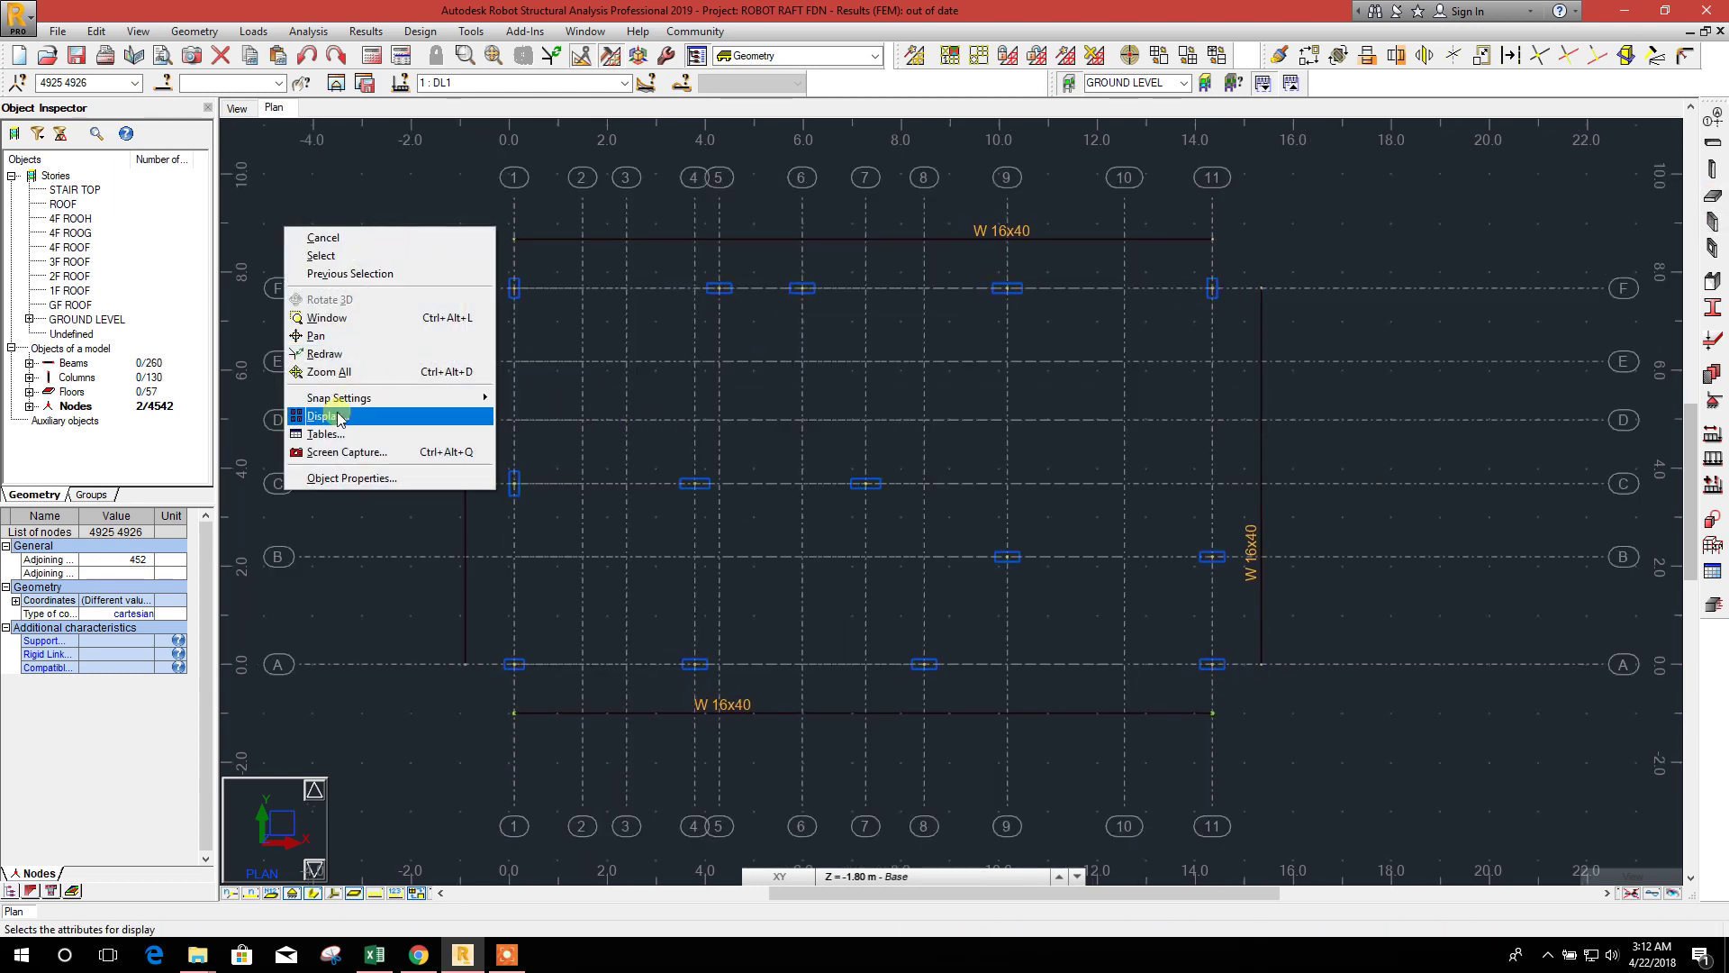
left_click(345, 424)
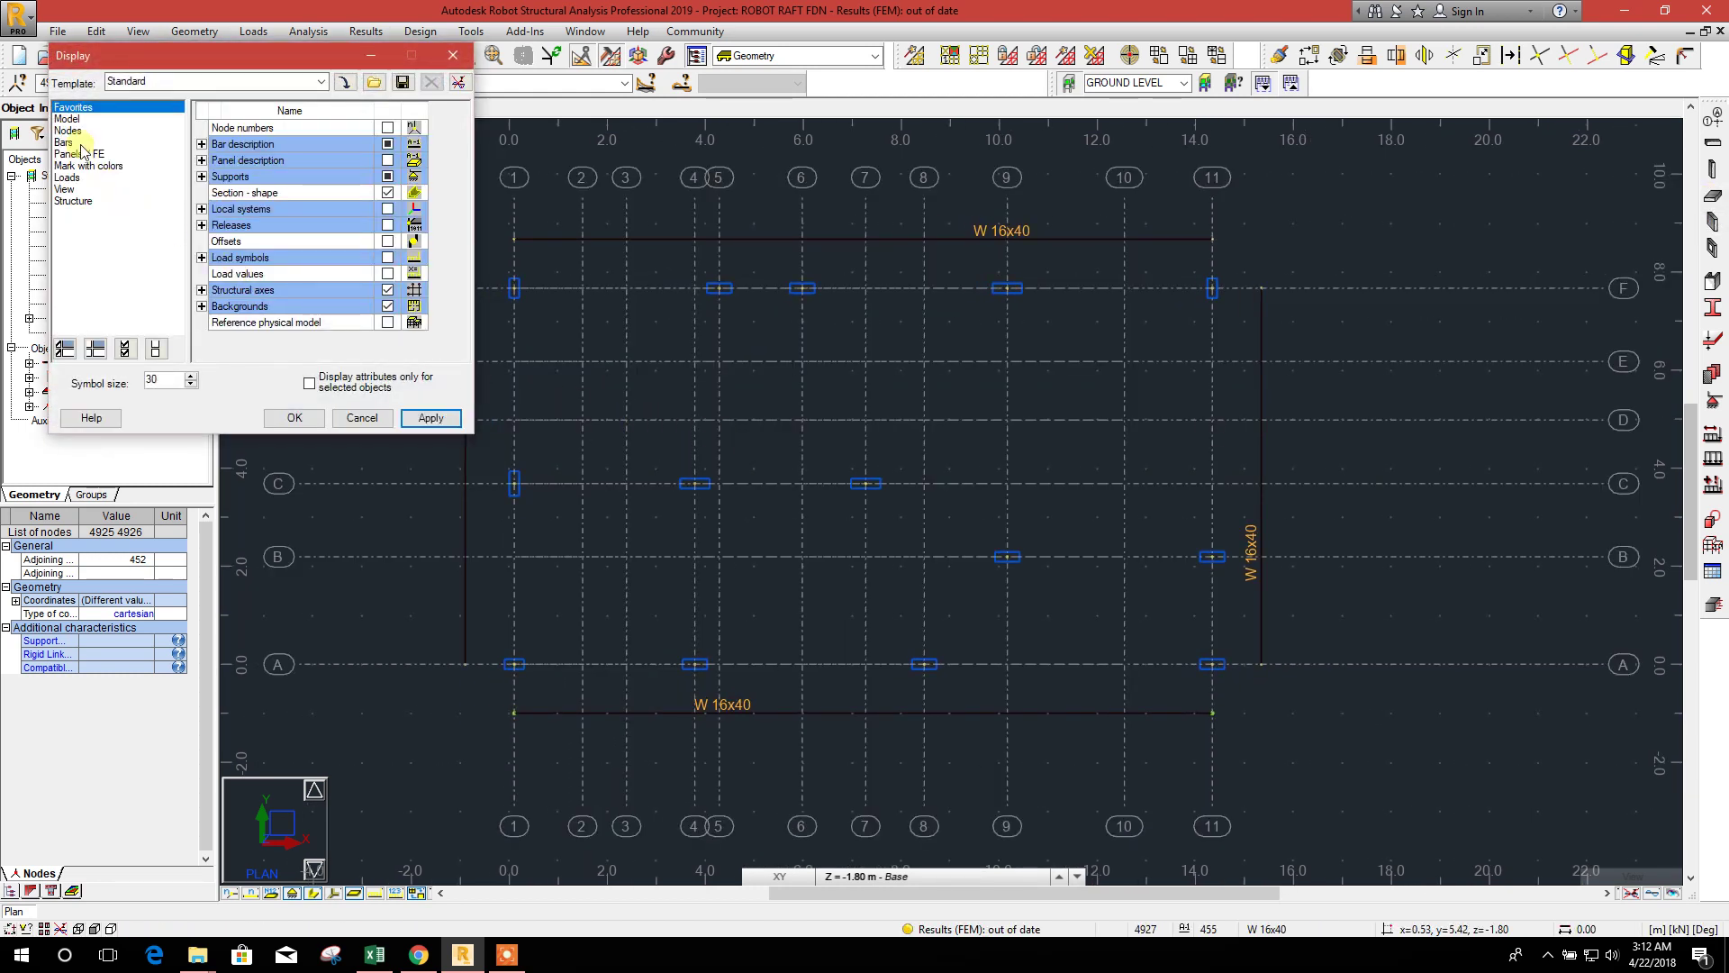
left_click(68, 131)
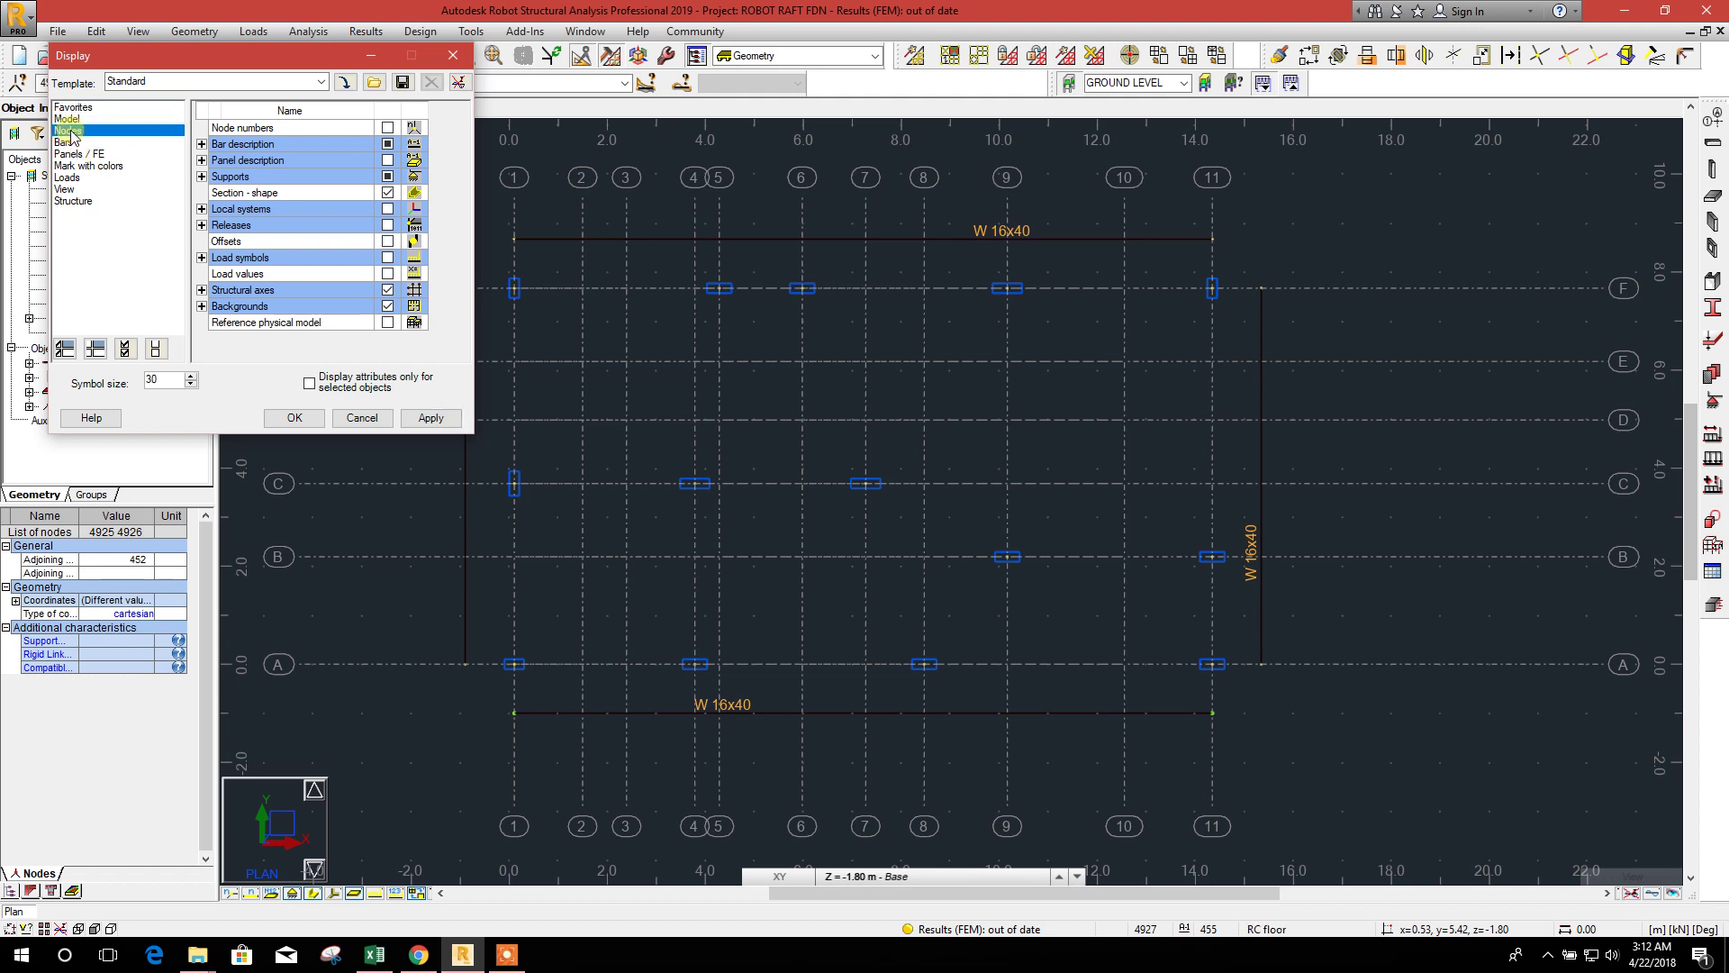
left_click(67, 188)
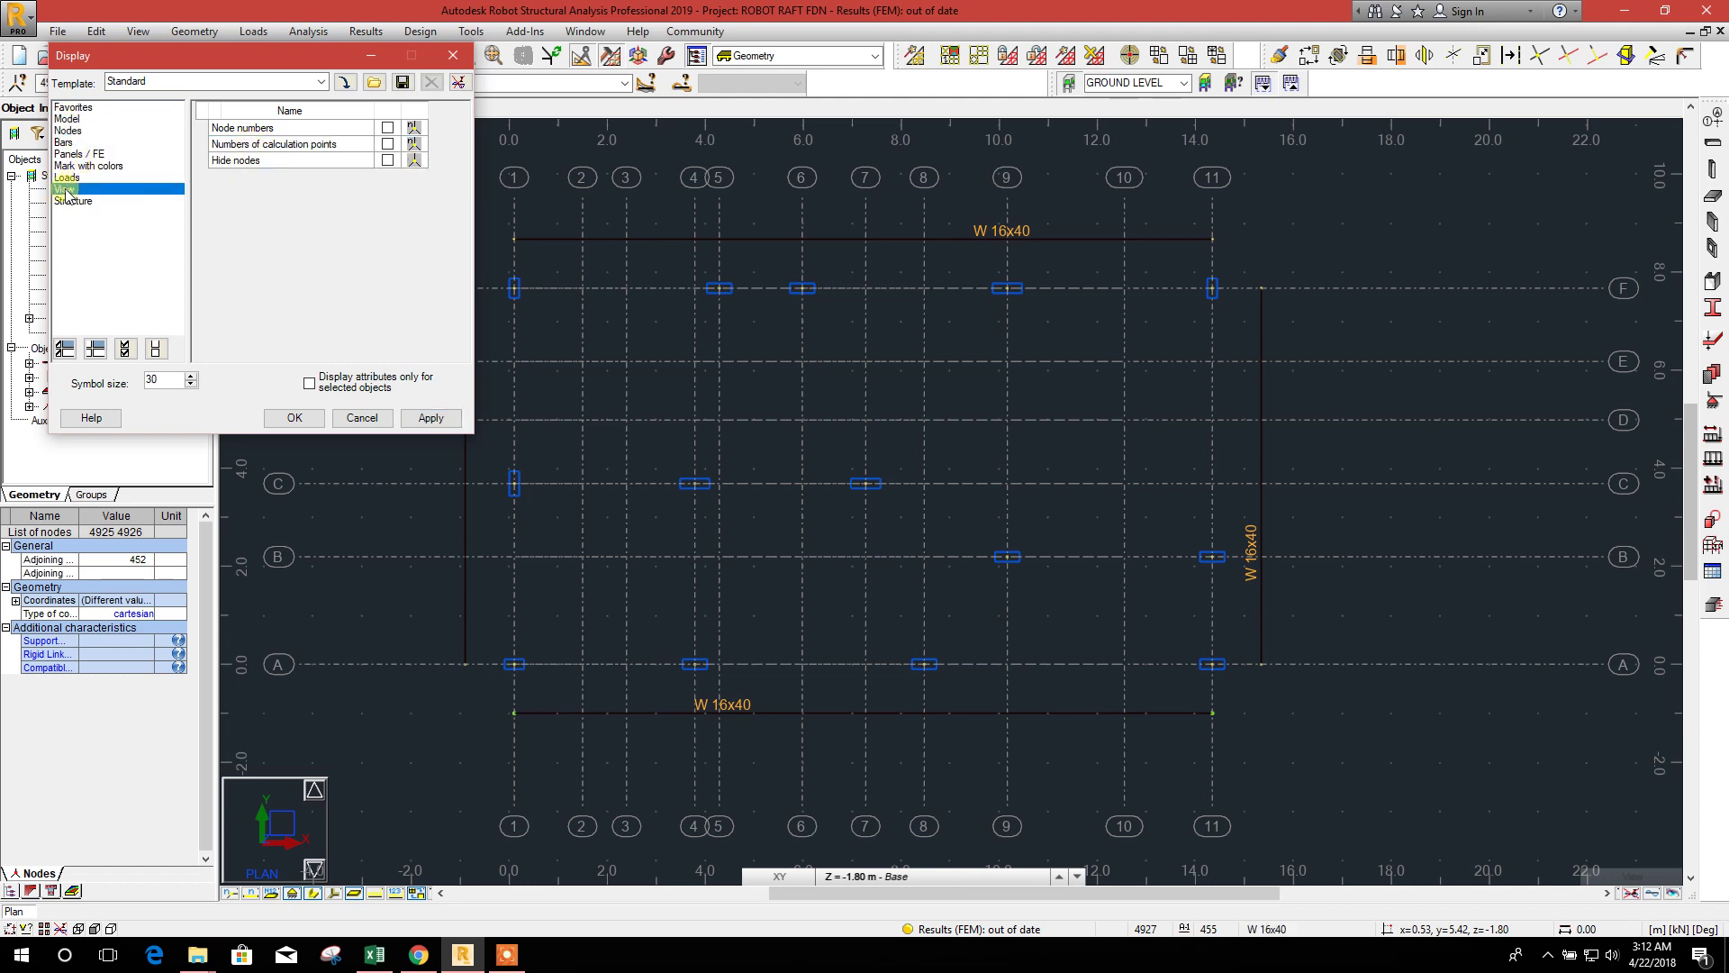
left_click(295, 417)
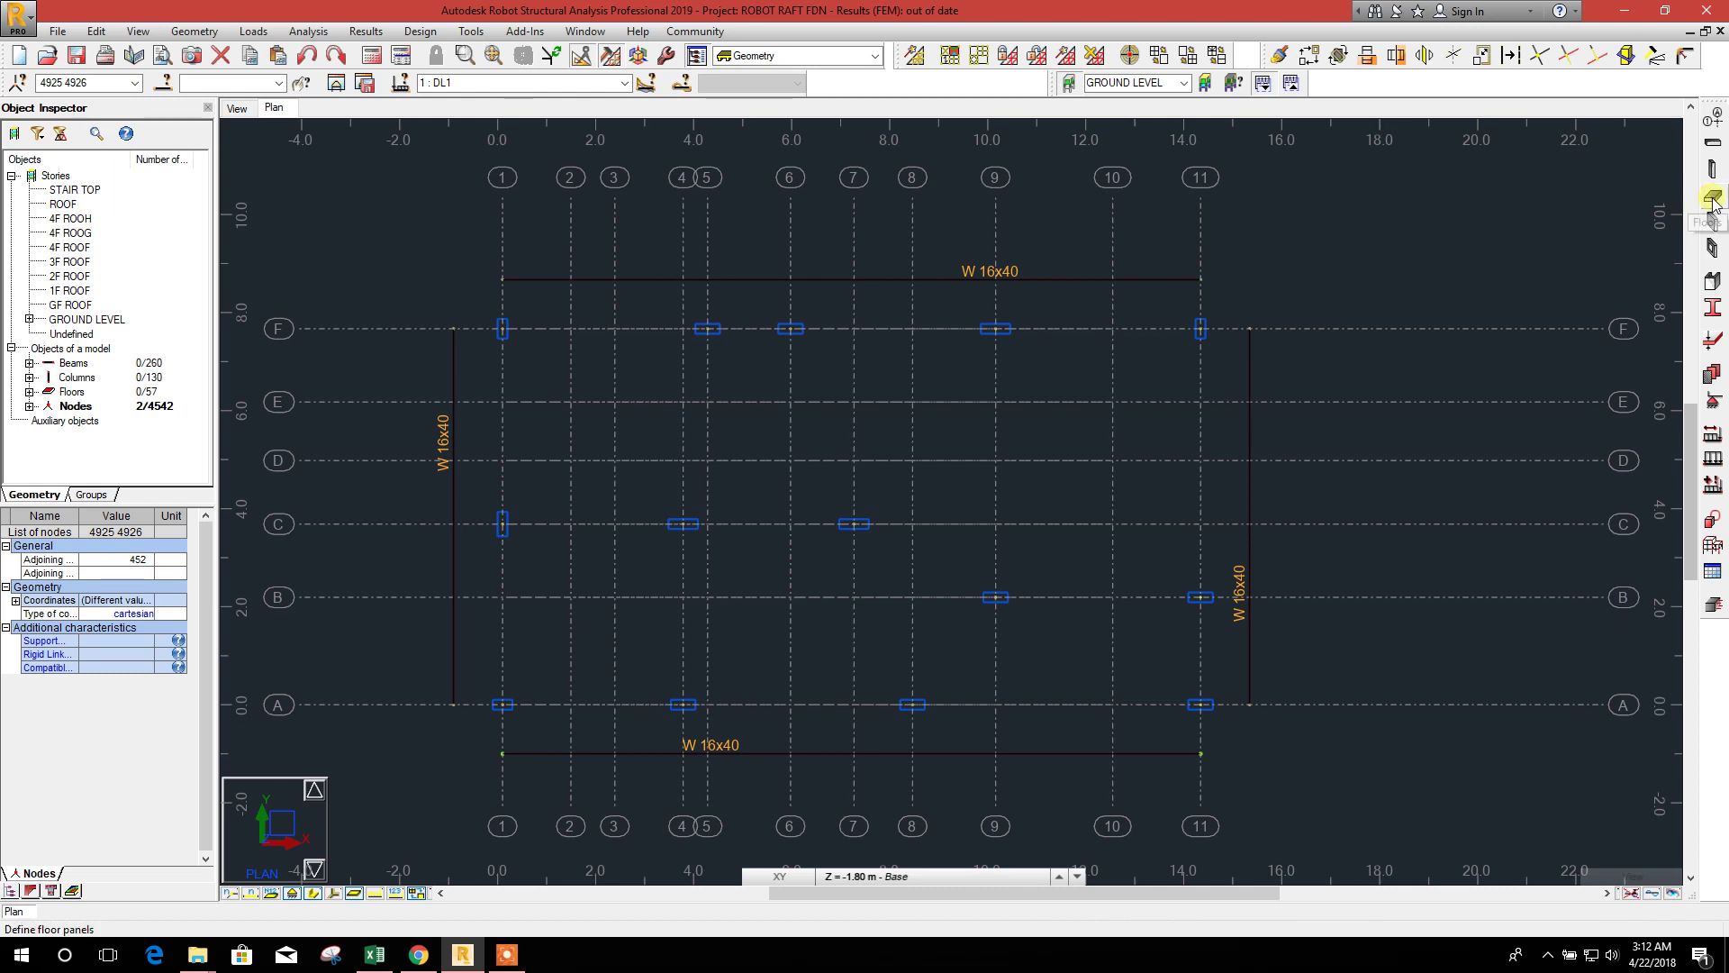
right_click(973, 191)
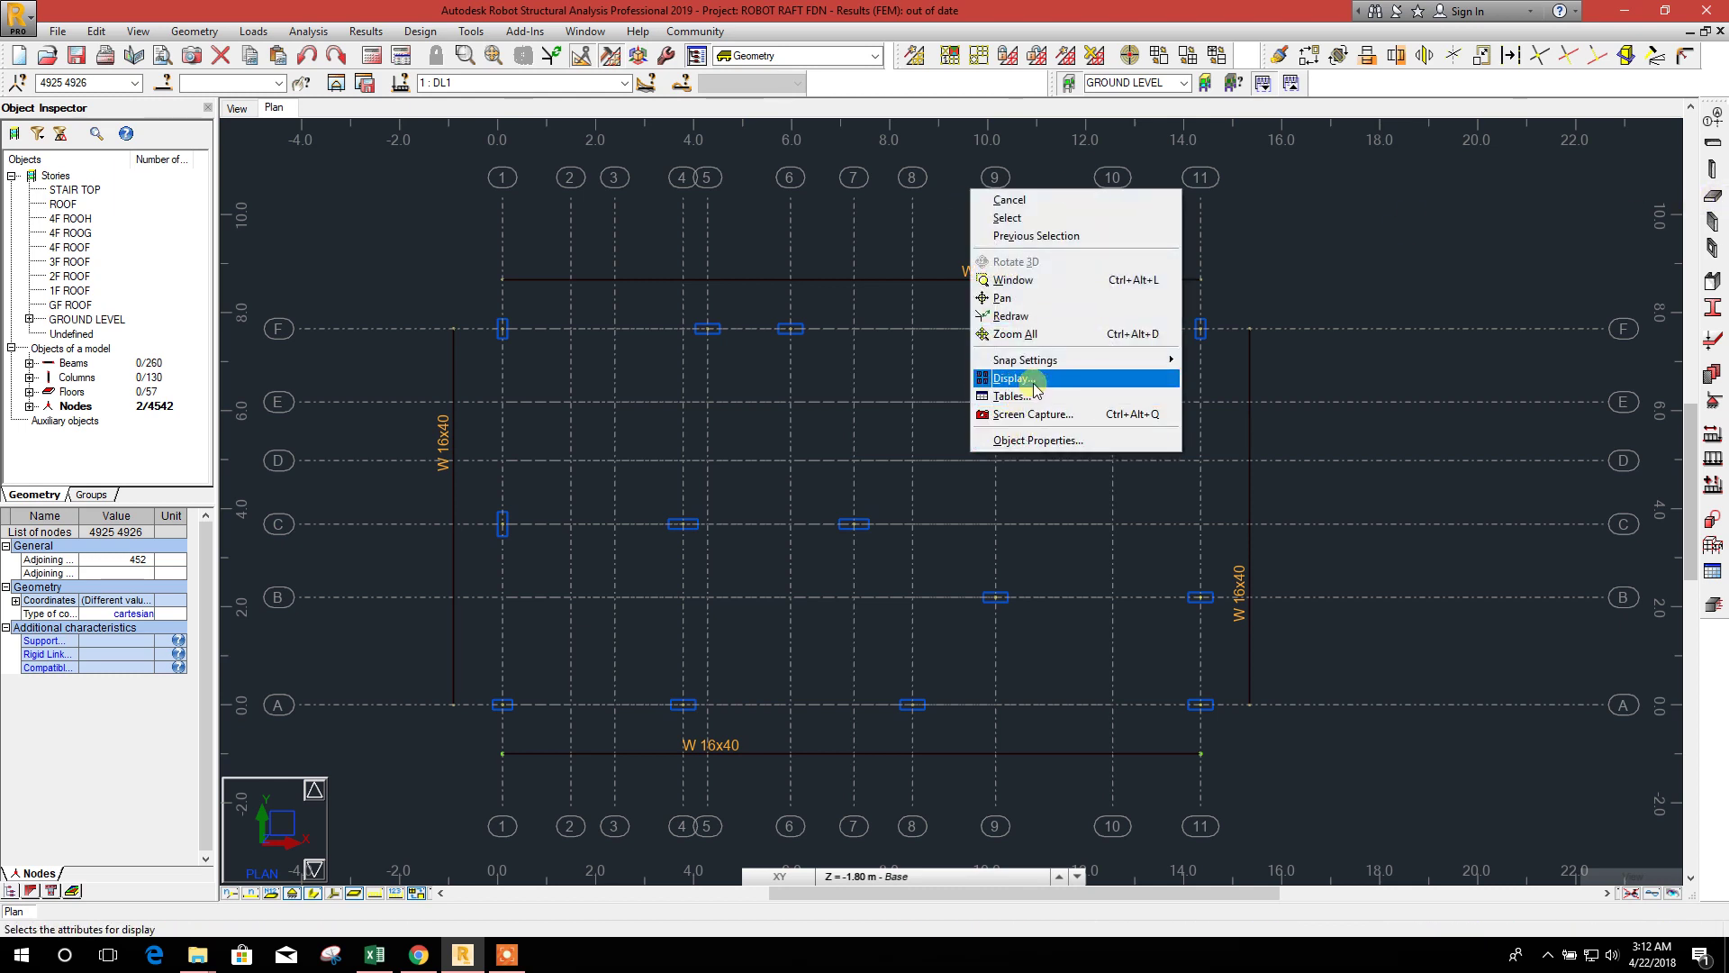
mouse_move(1040, 360)
left_click(1230, 396)
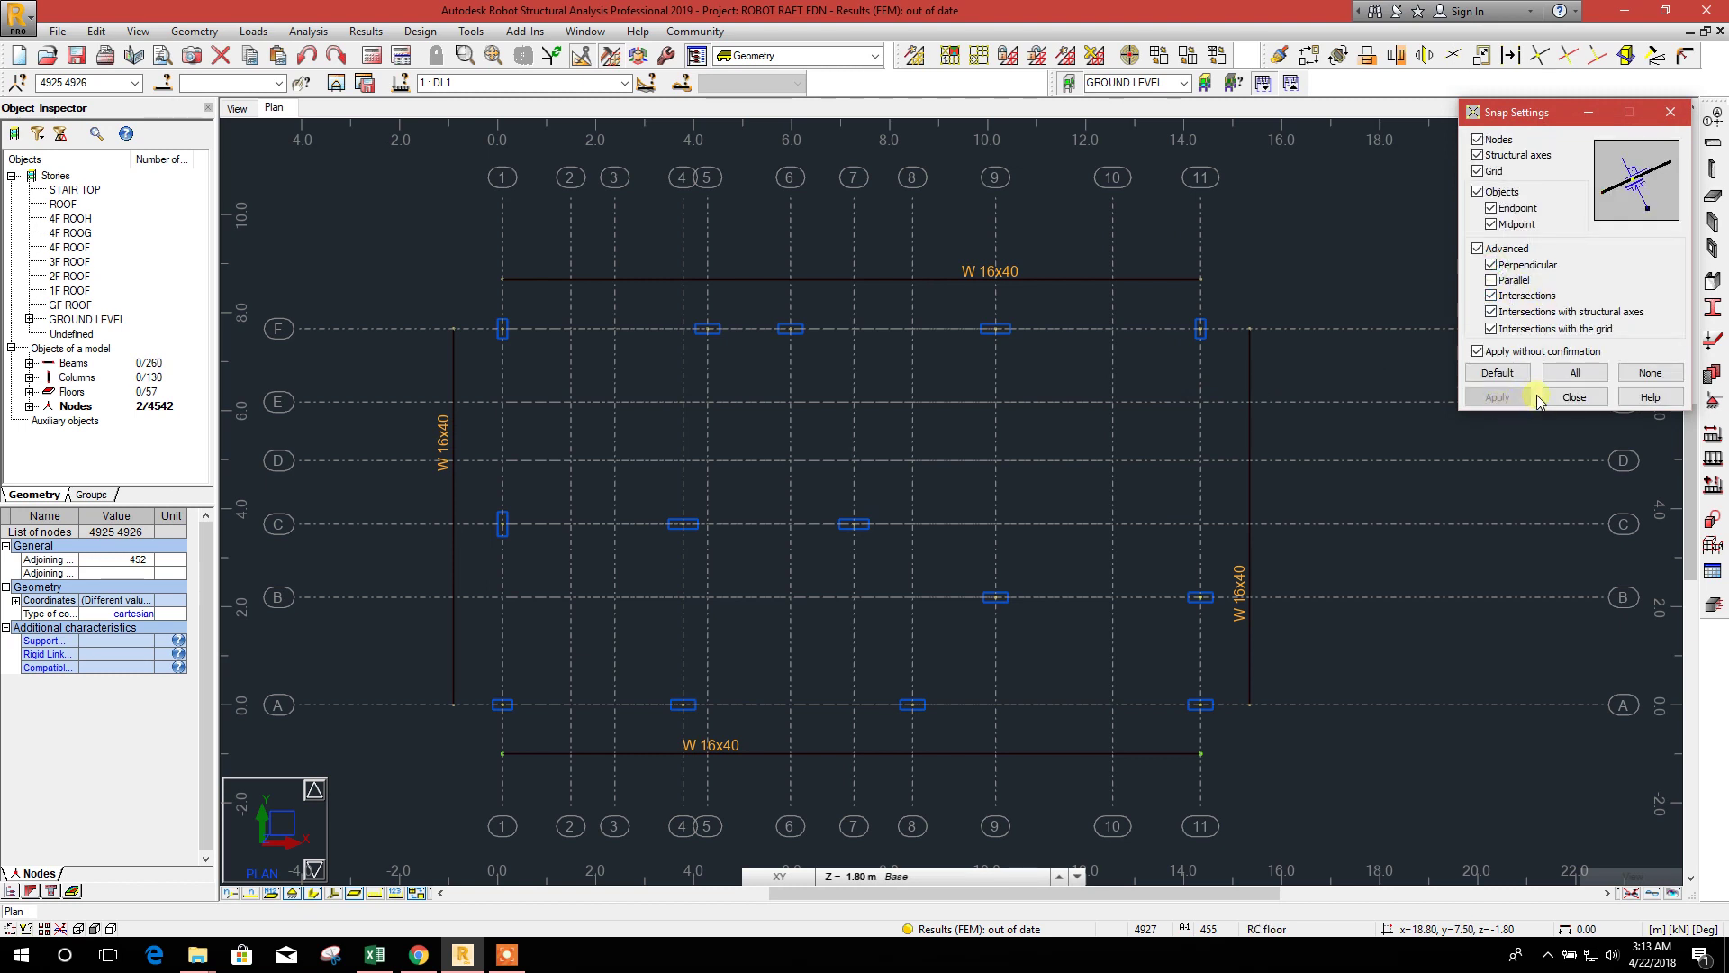
left_click(1576, 398)
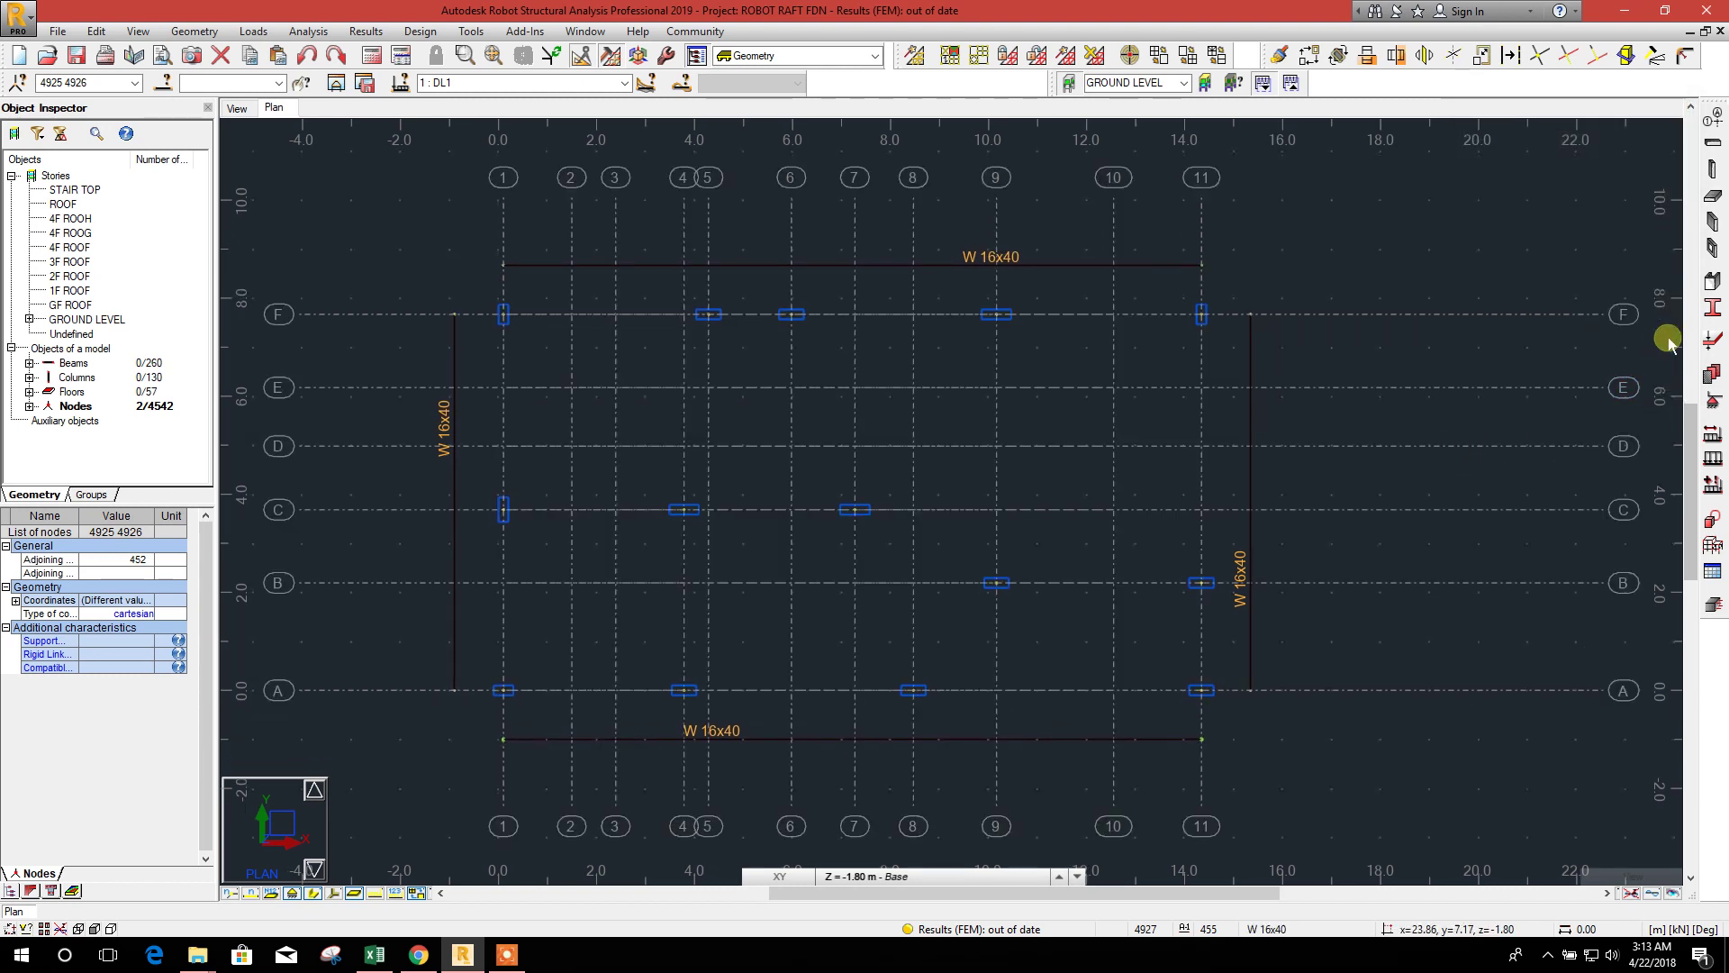
- Set the floor definition to MAT60cm thickness, the Shell calculation model and the rectangle method
left_click(1714, 196)
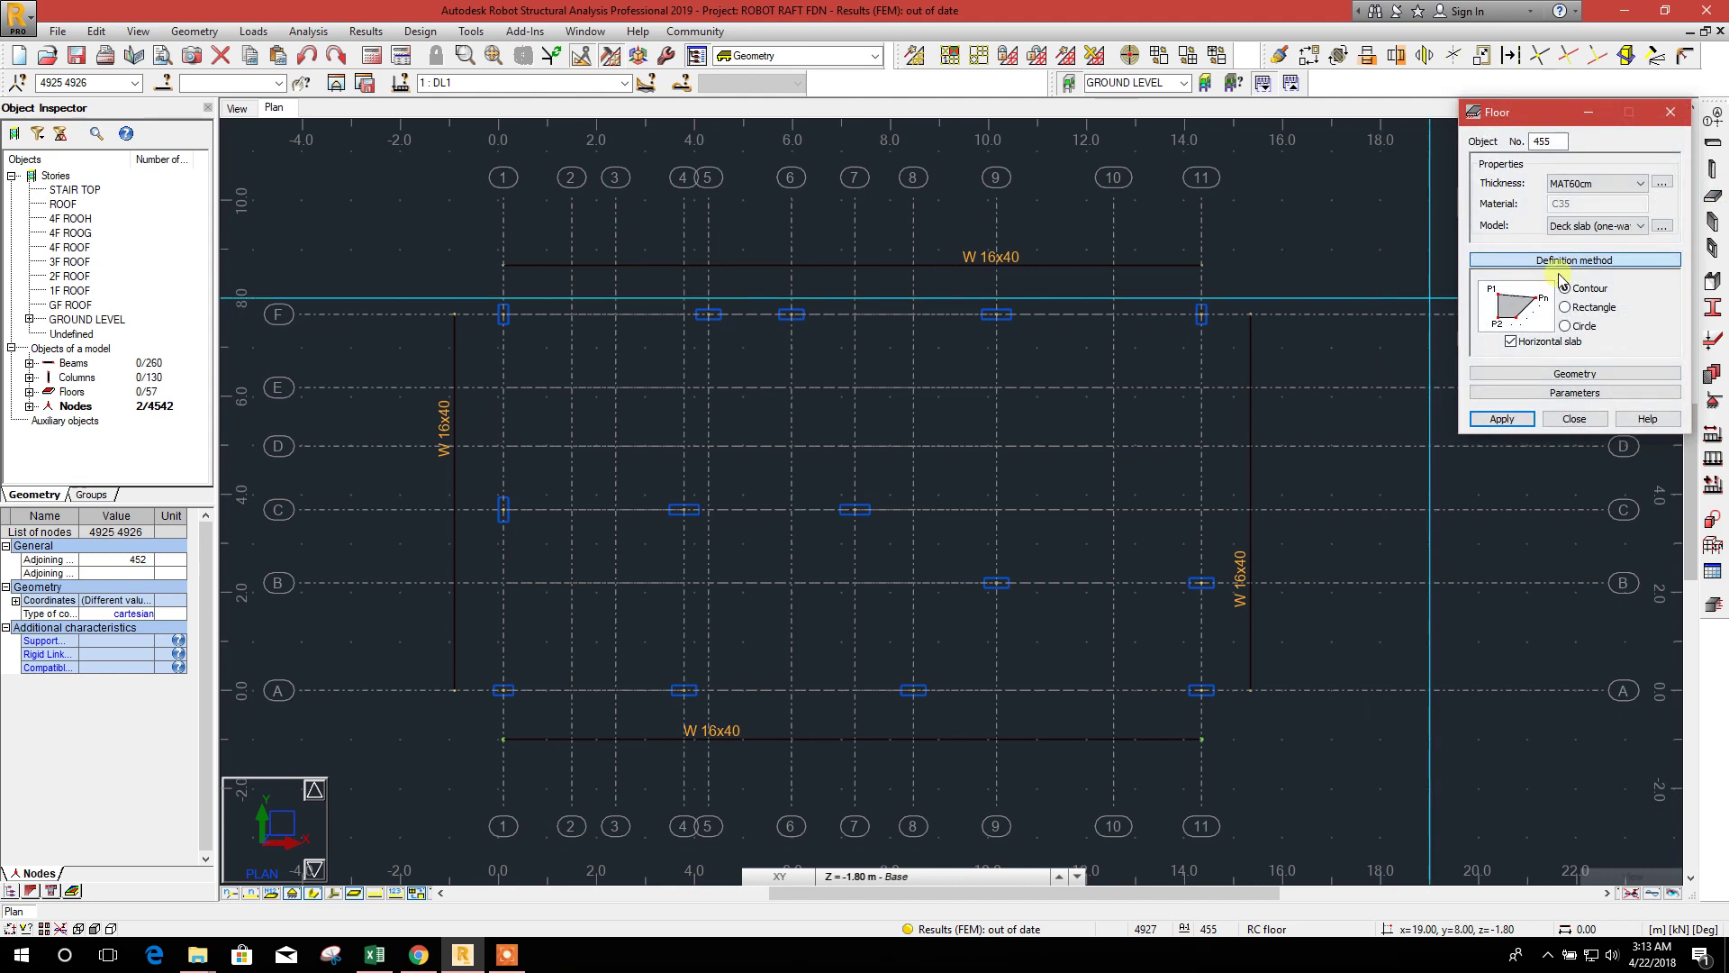
left_click(1616, 193)
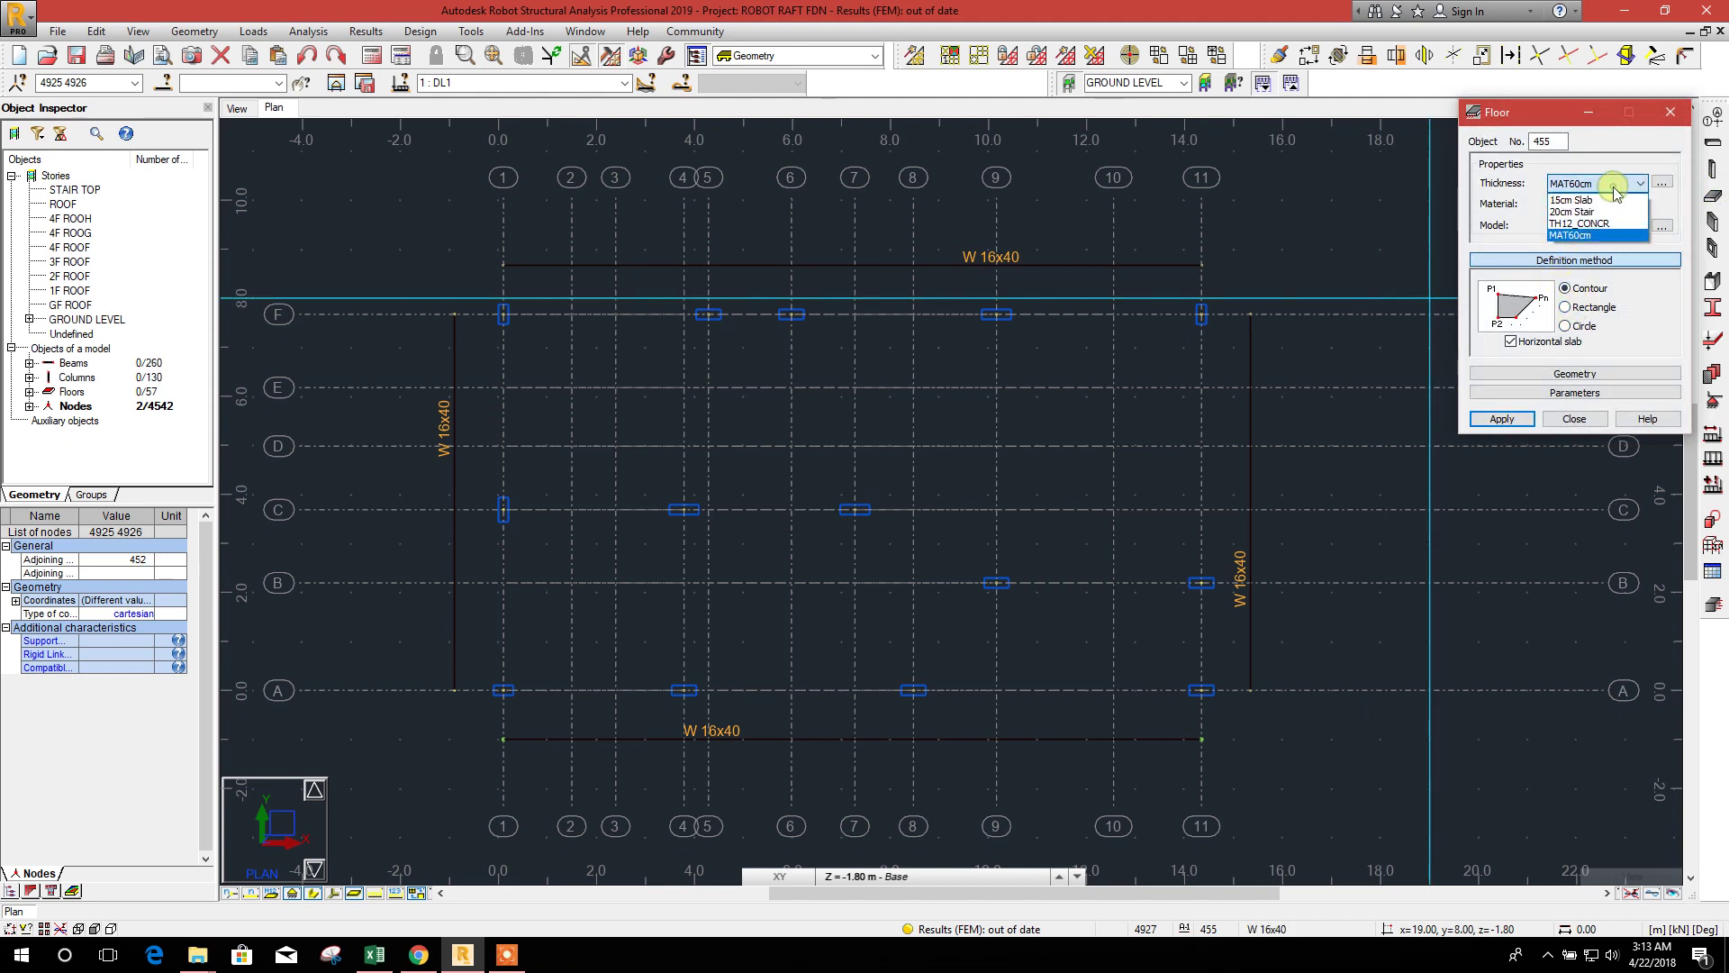
left_click(1612, 193)
left_click(1598, 225)
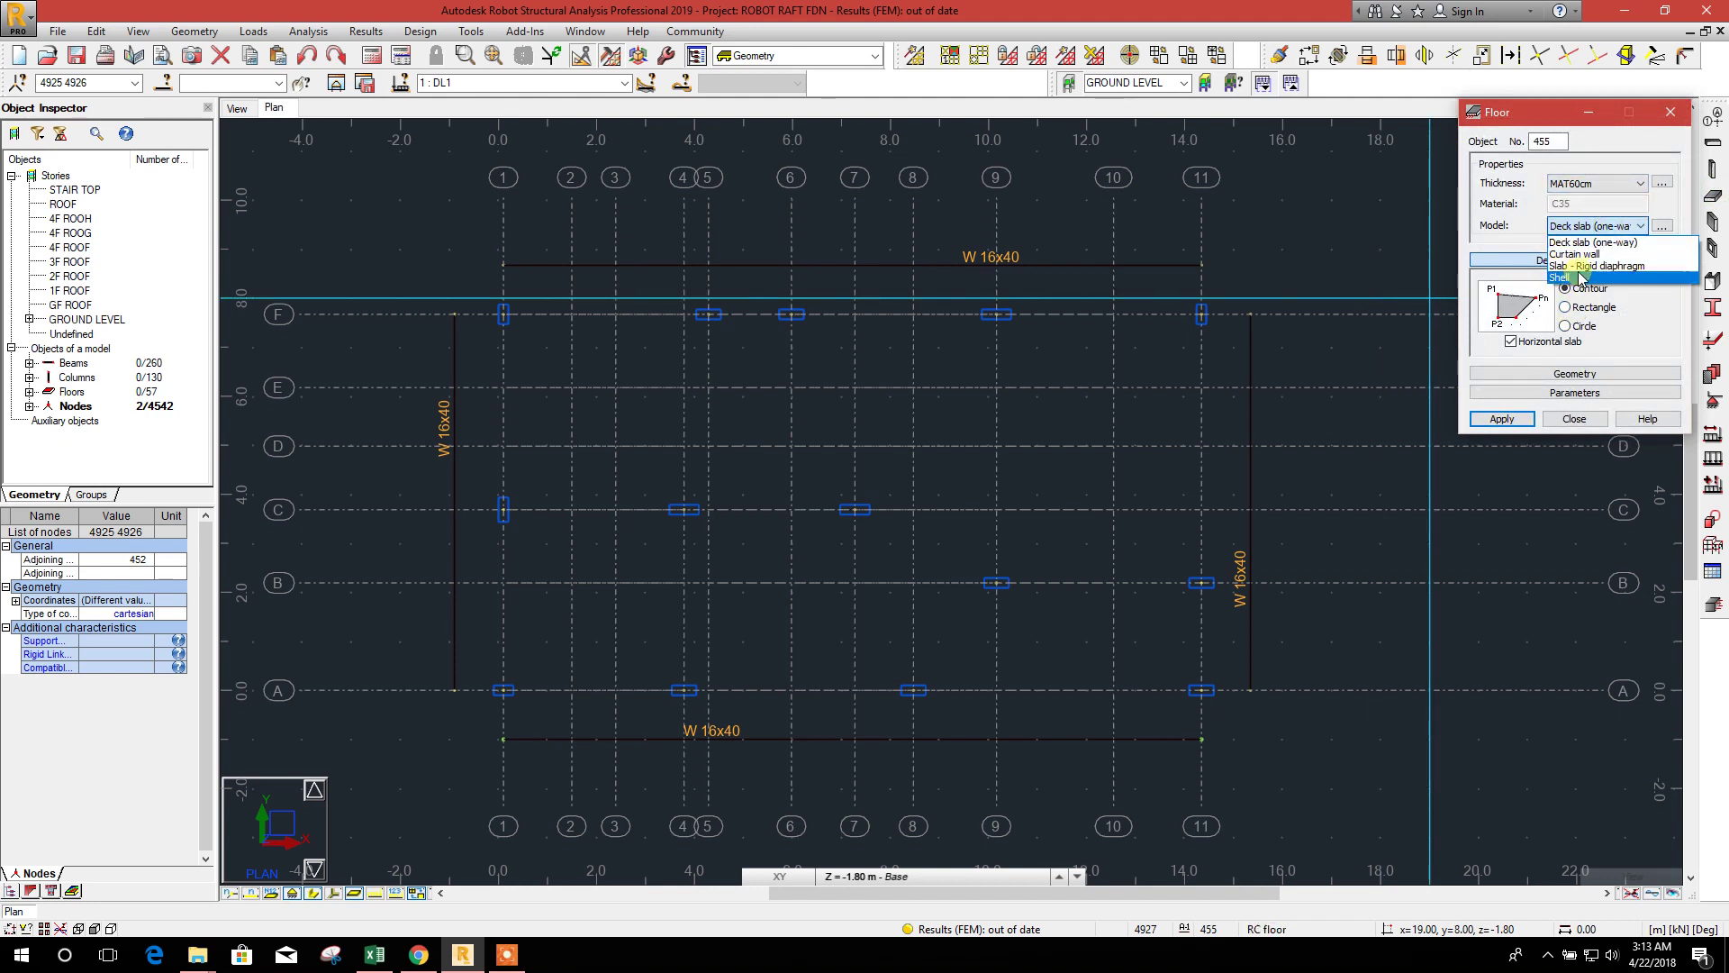
left_click(1570, 280)
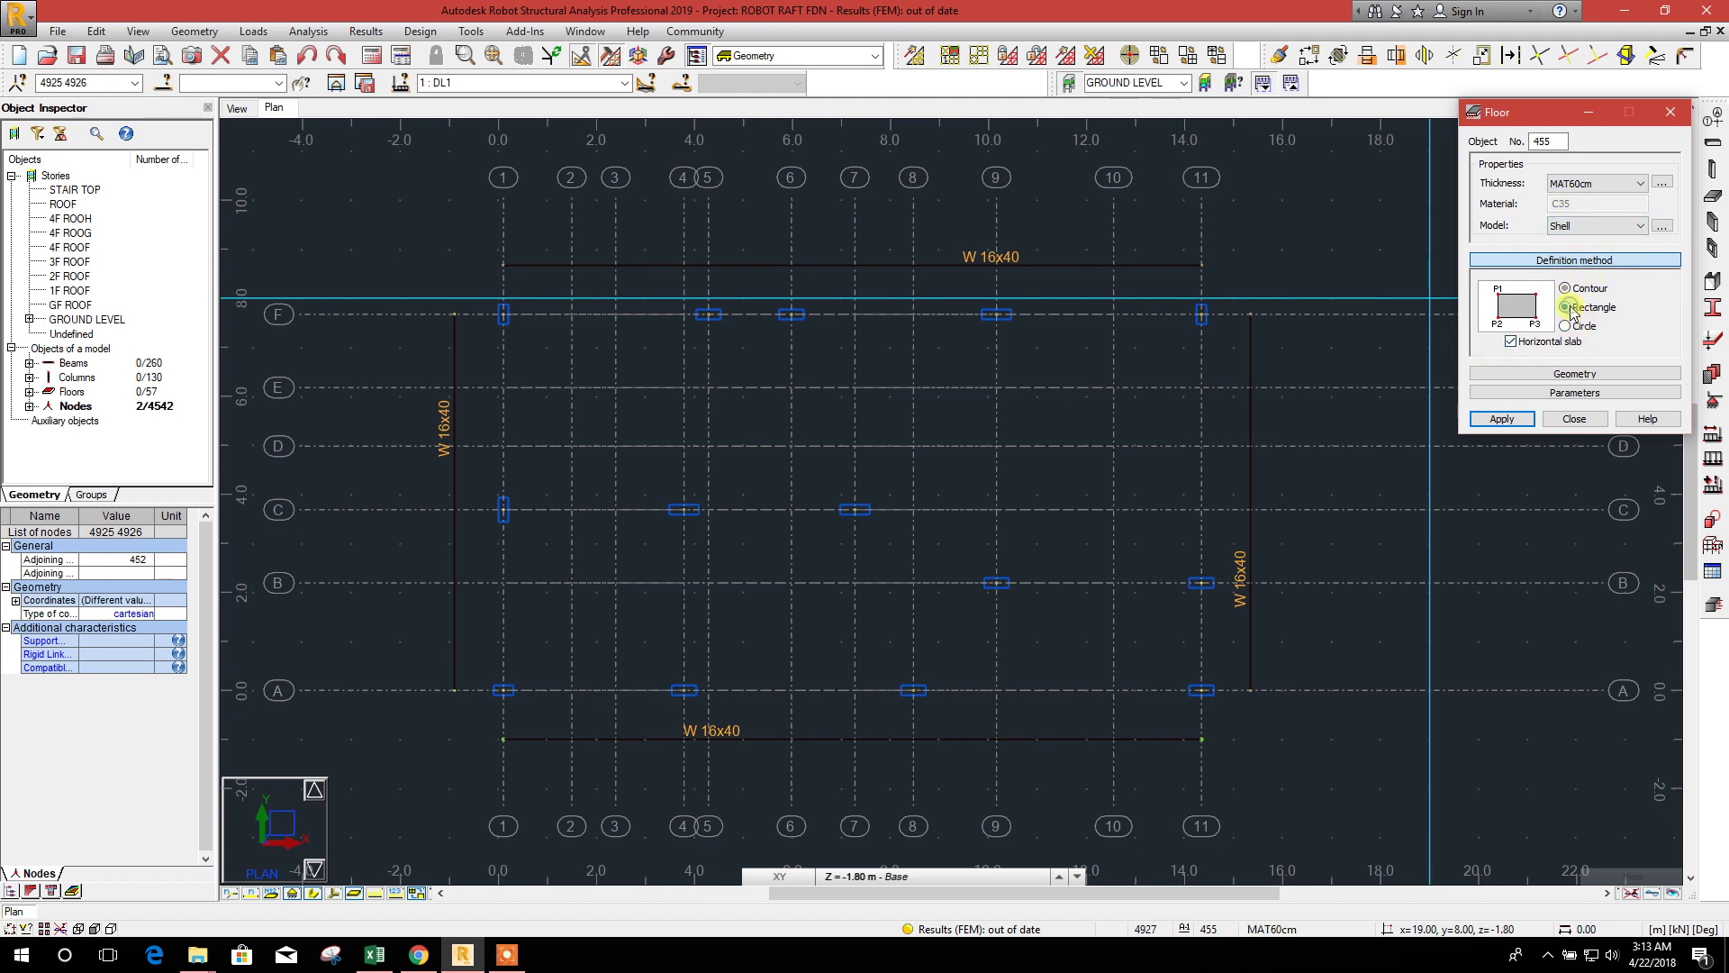
left_click(1569, 307)
left_click_drag(1516, 120, 1440, 106)
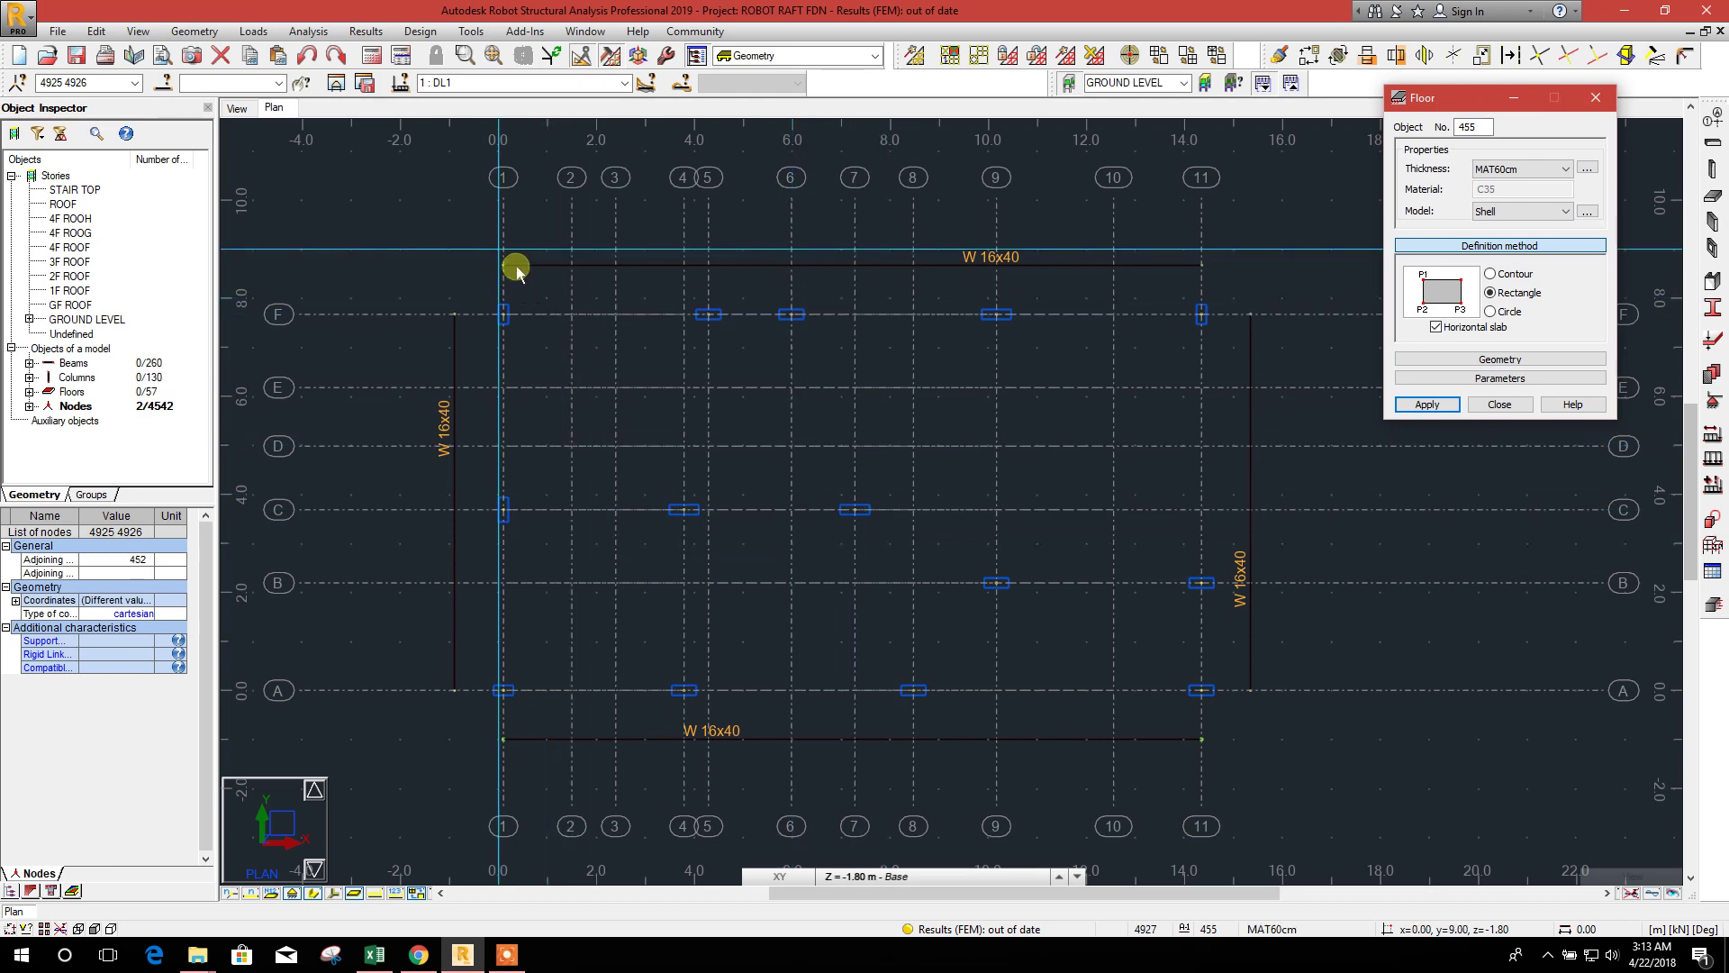
middle_click_drag(514, 324, 571, 340)
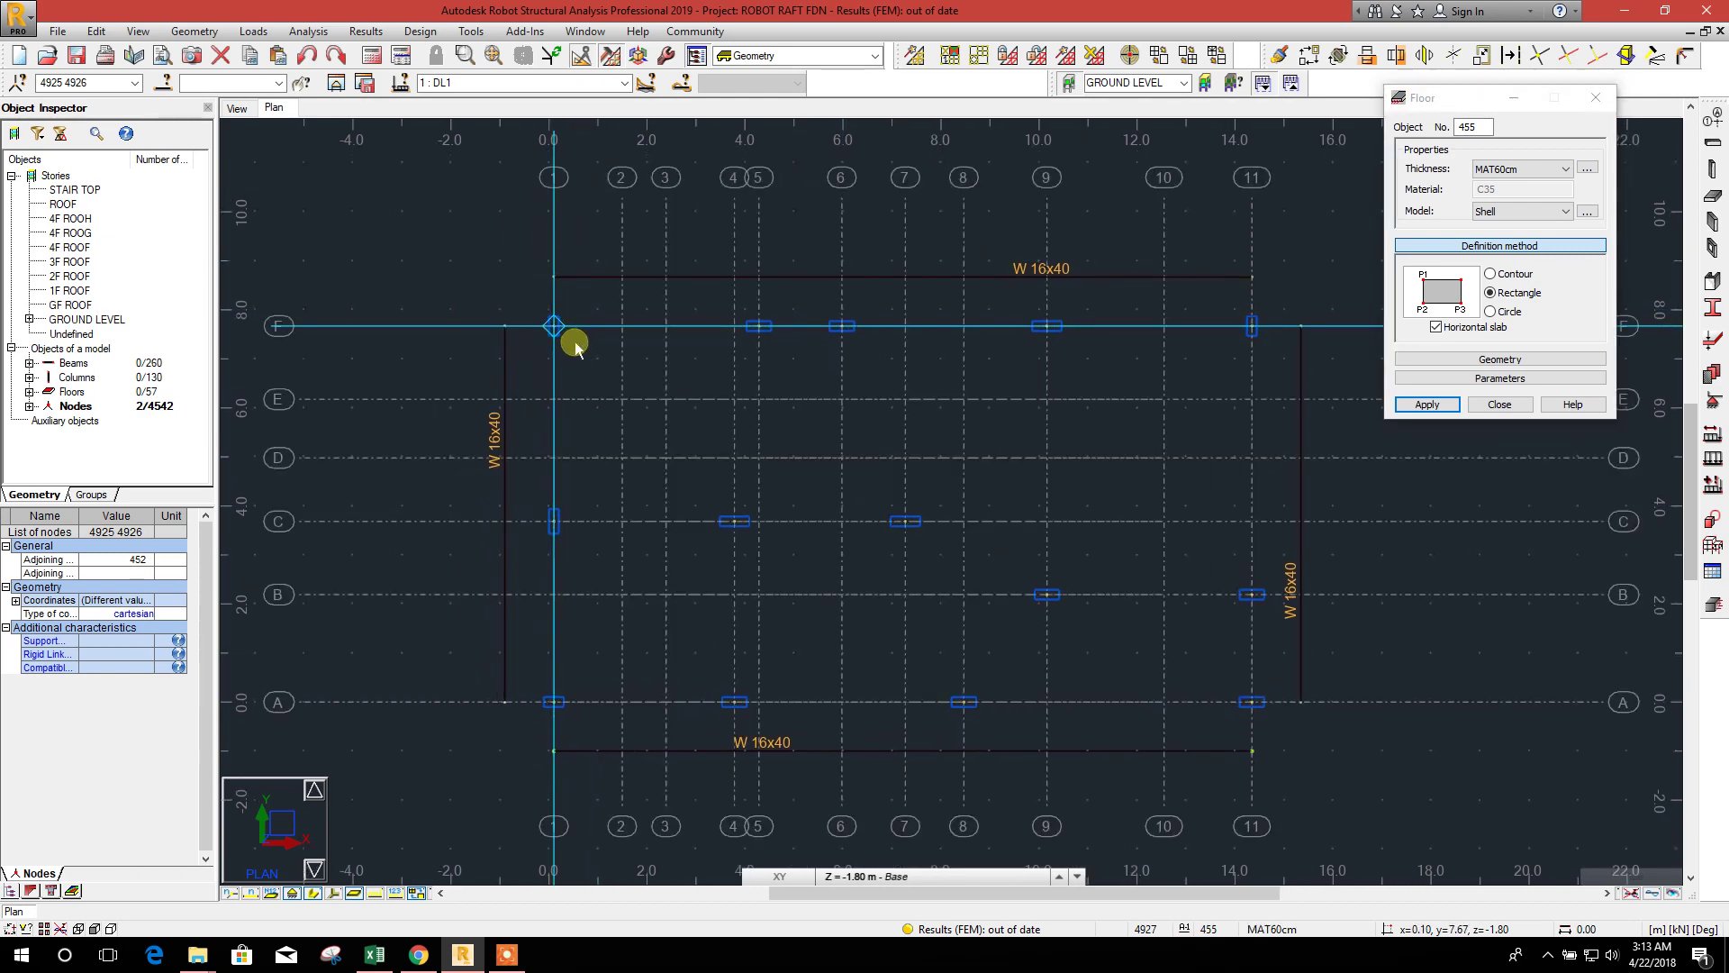
left_click(1481, 406)
- Turn off the grid in the view's display attributes
right_click(363, 218)
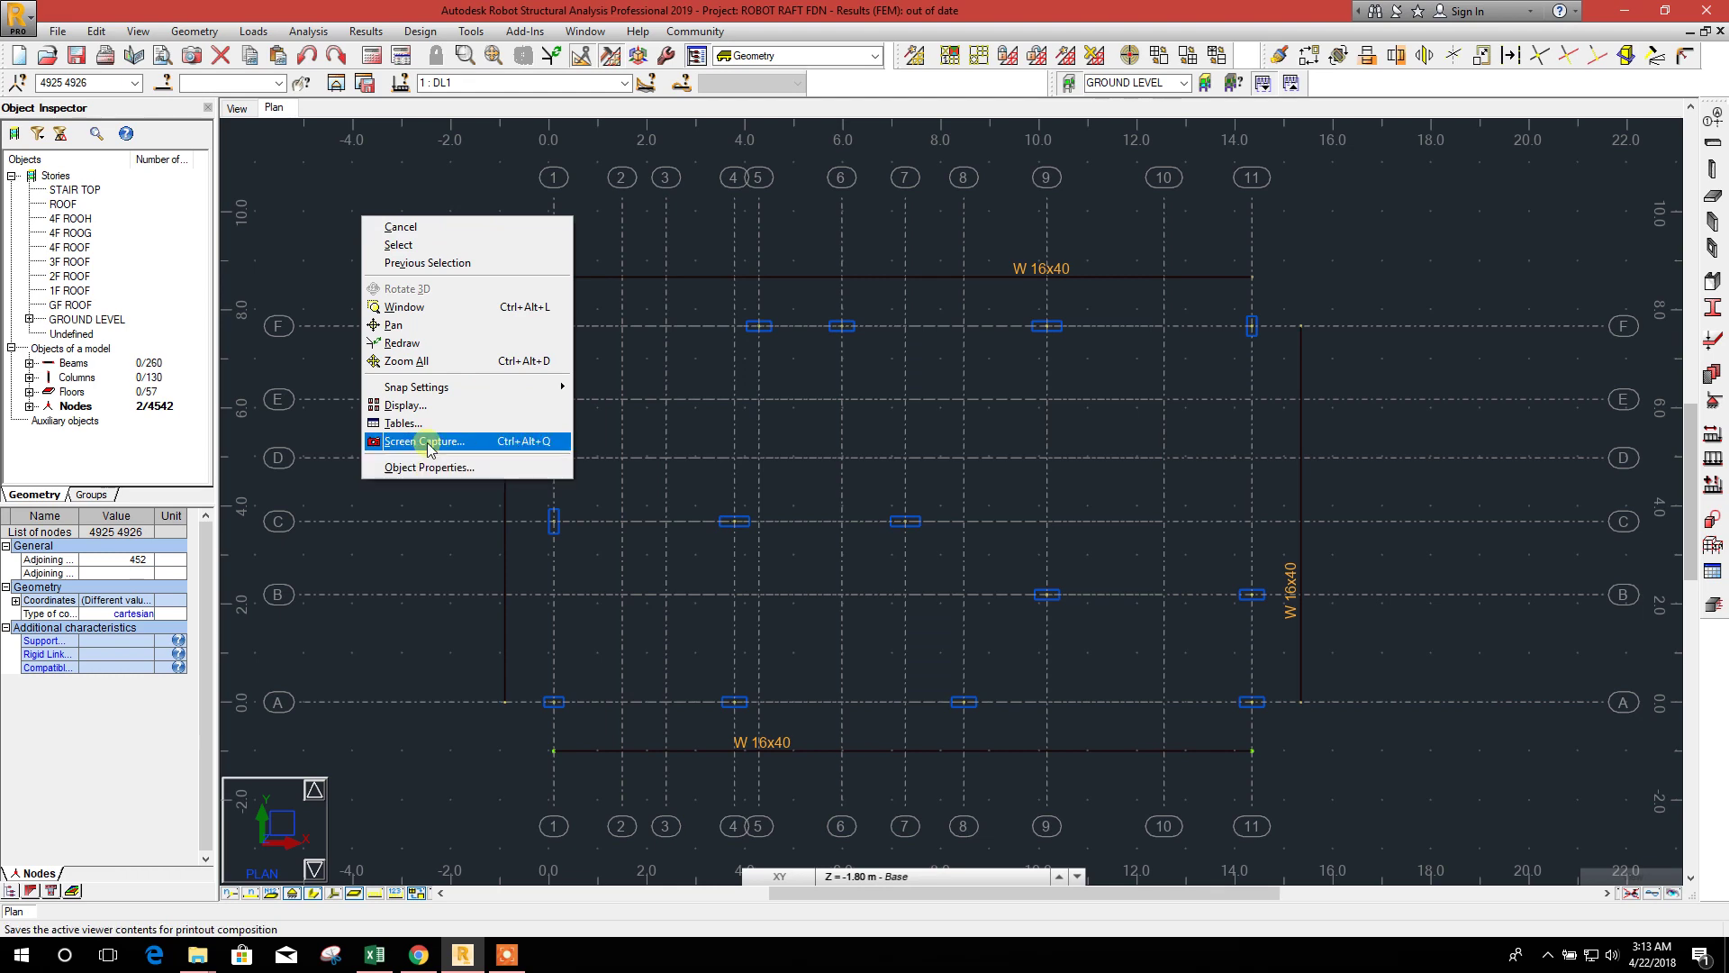
left_click(407, 404)
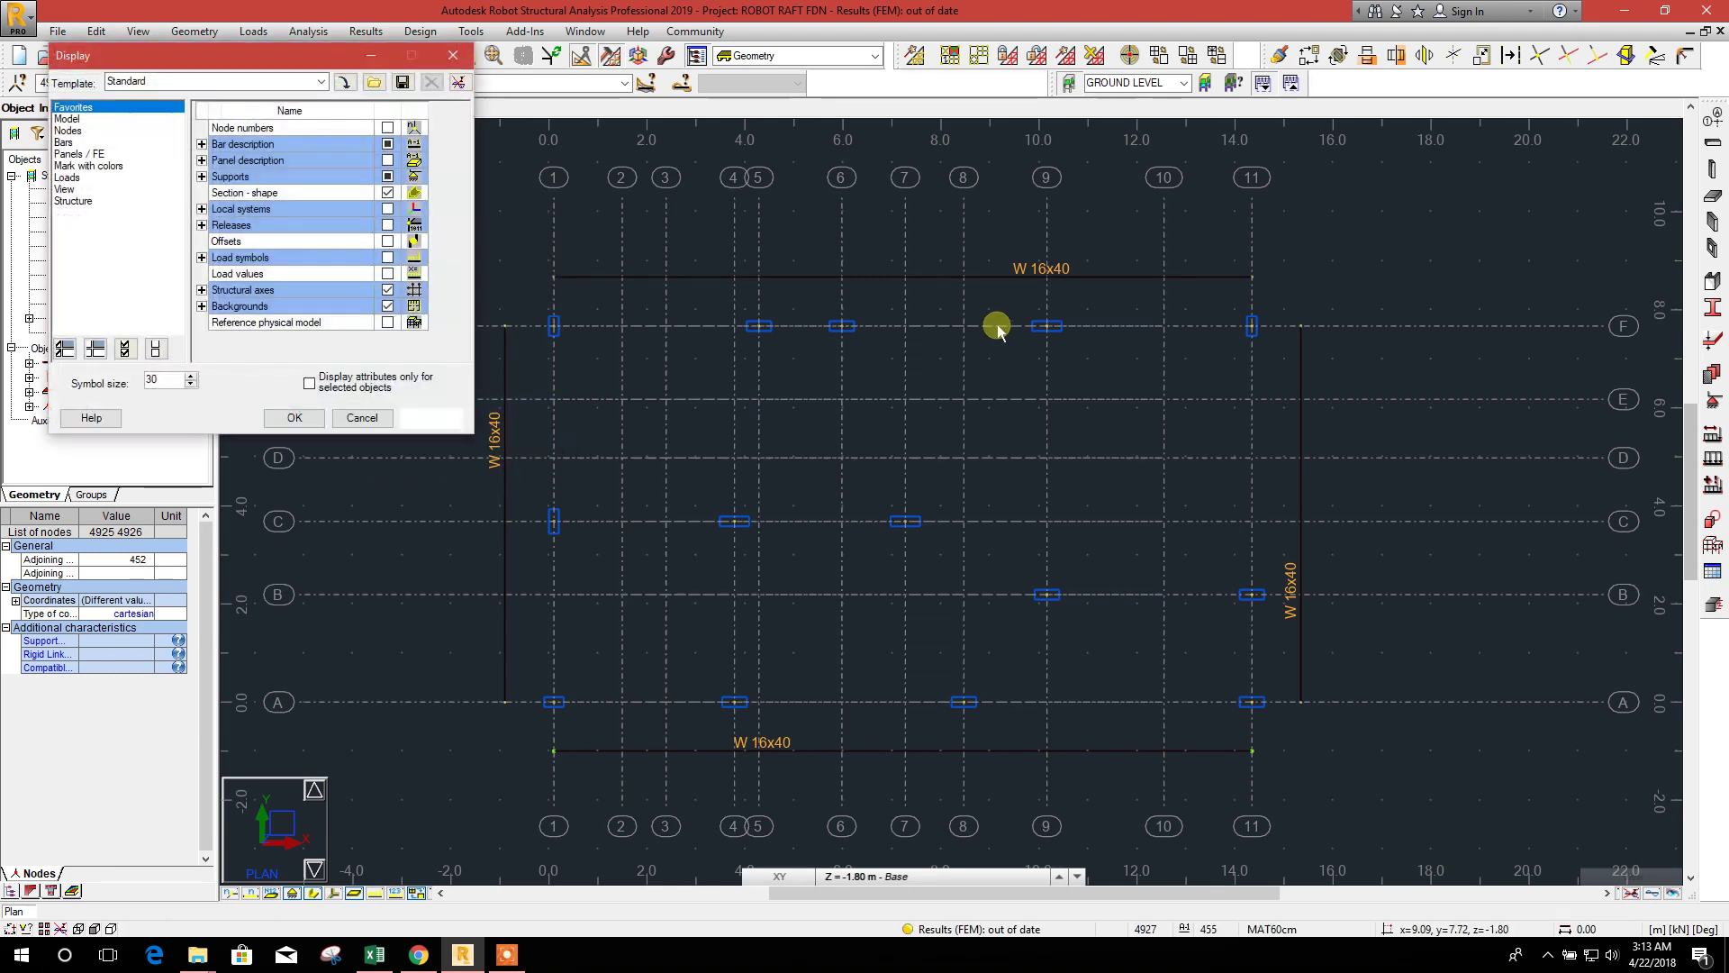
left_click(65, 189)
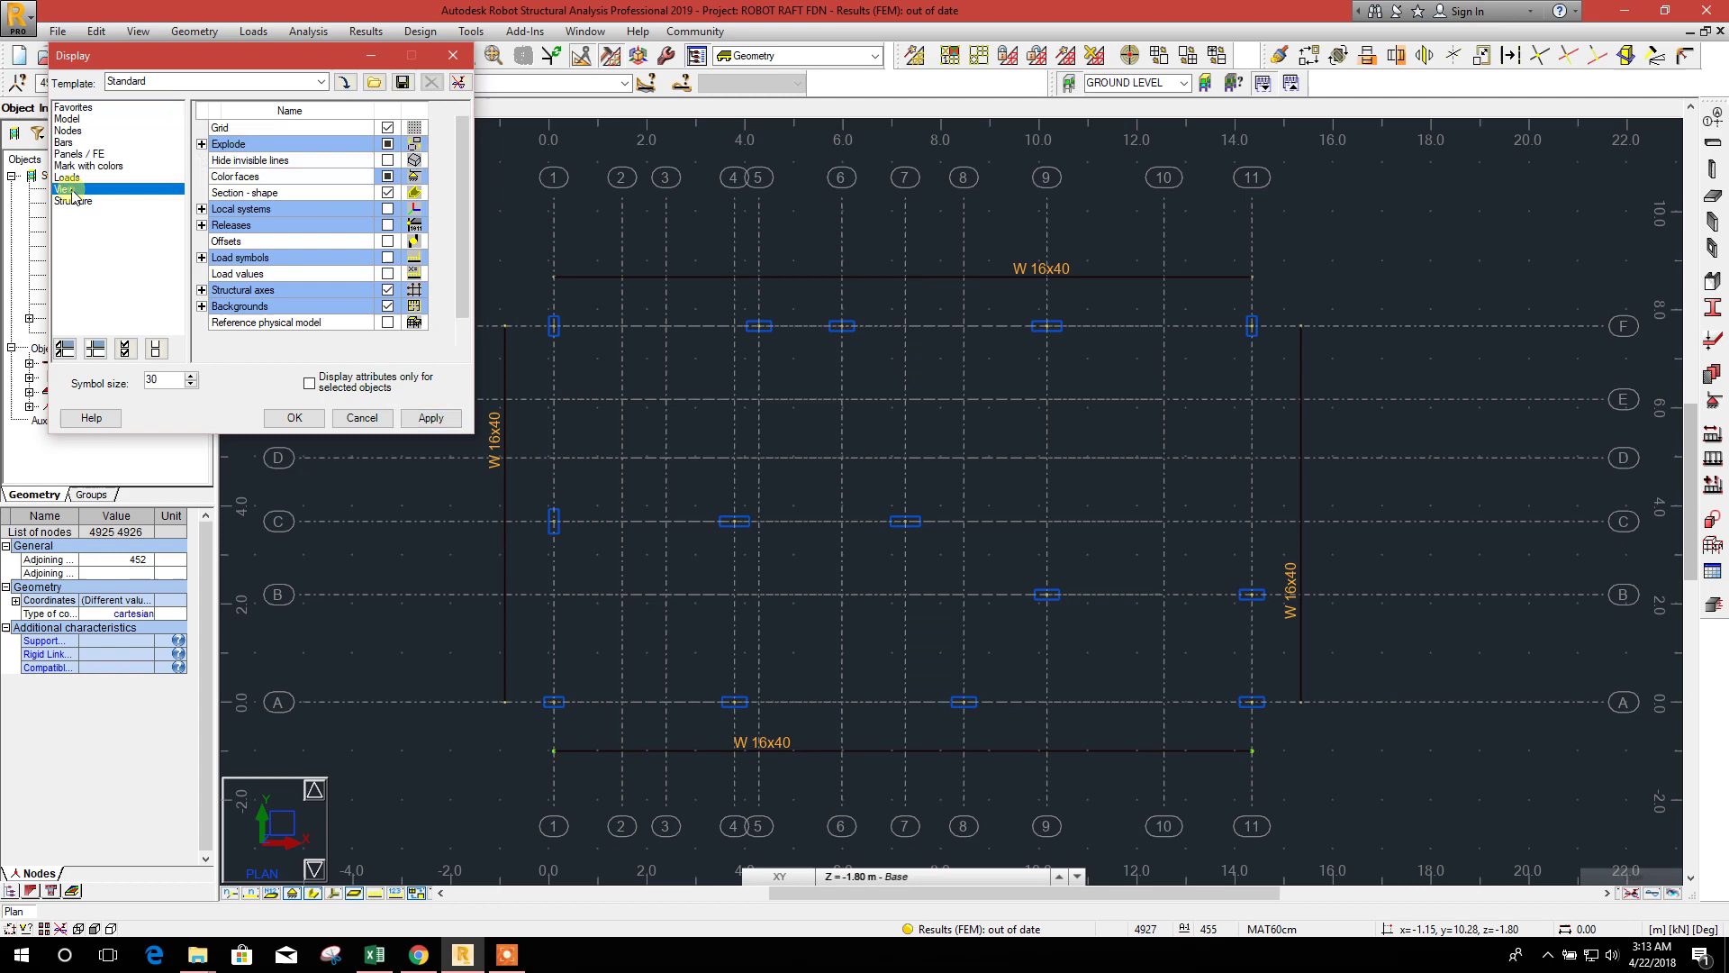
left_click(387, 128)
left_click(294, 418)
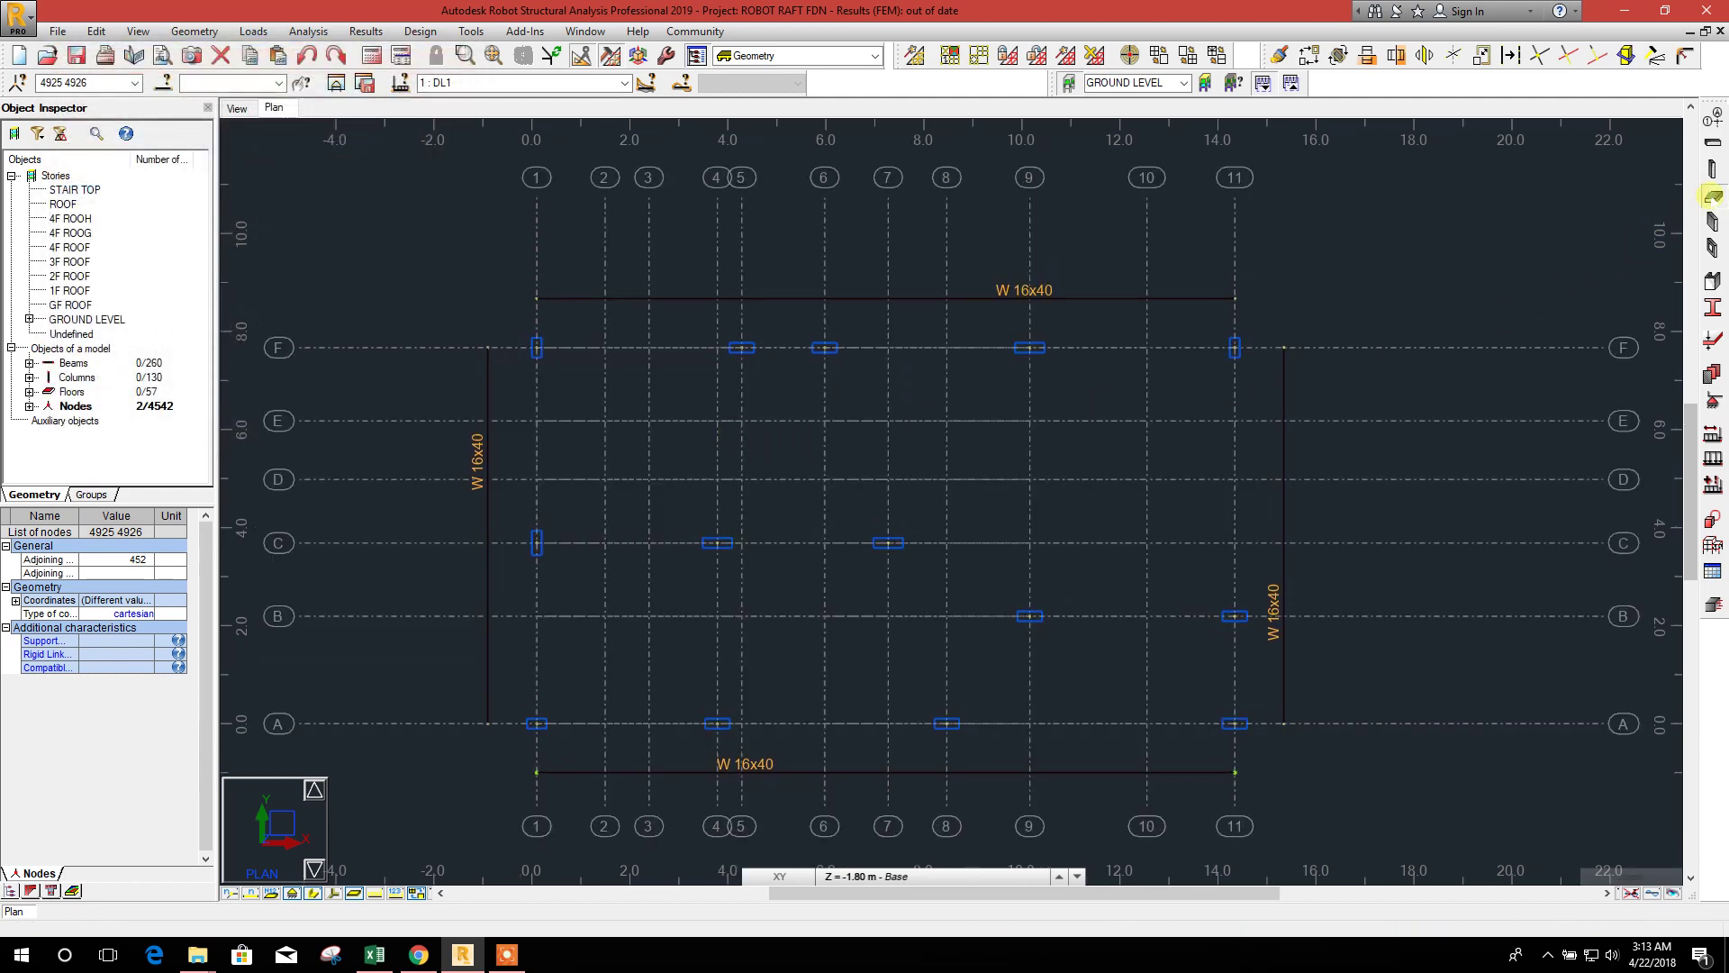
- Draw the rectangular MAT60cm floor between the offset beams beyond axes F and A, from axis 1 to the offset beam beyond axis 11
left_click(1711, 196)
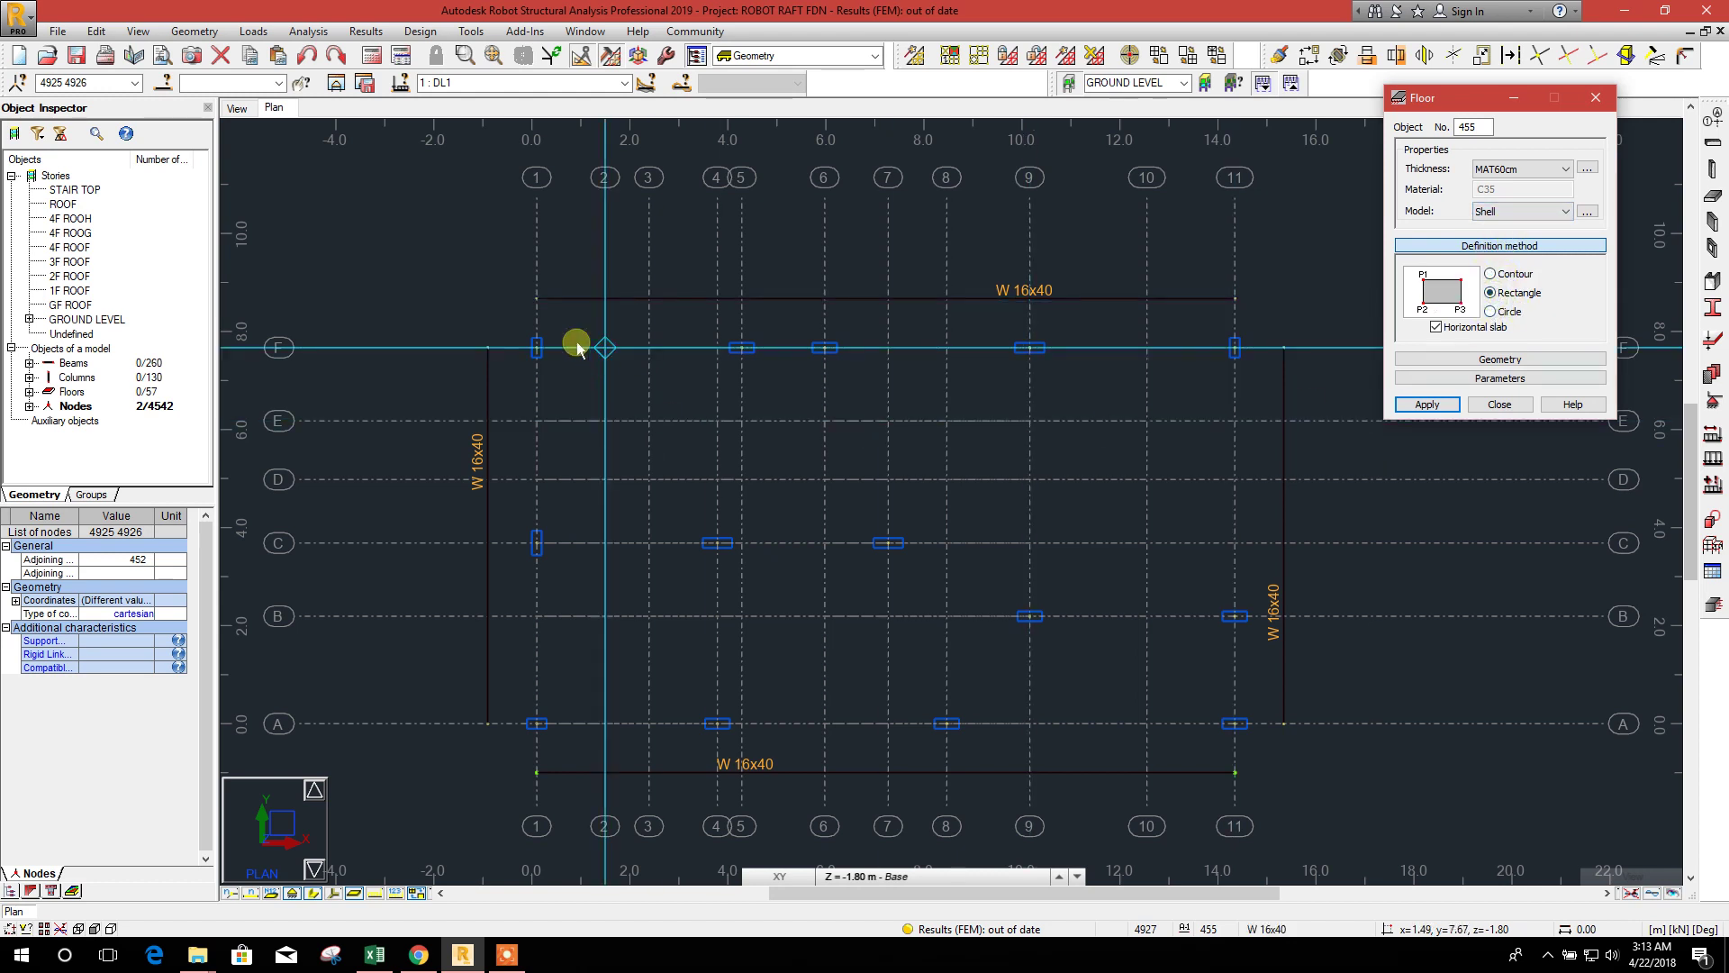
left_click(540, 298)
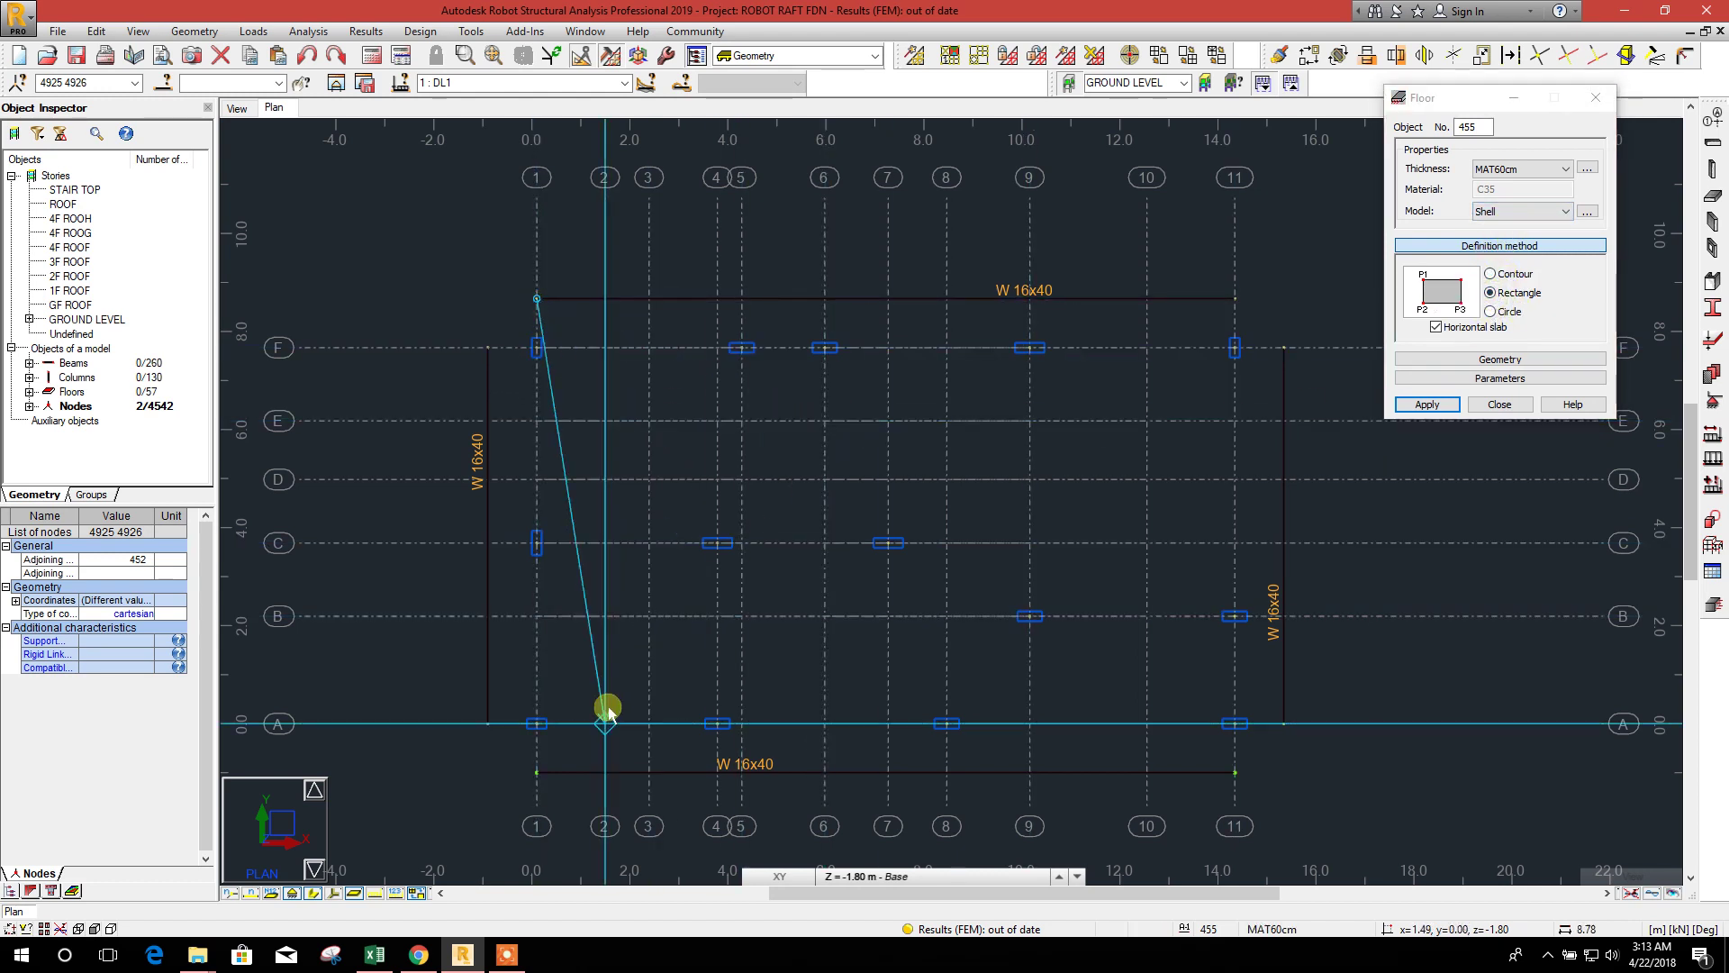
left_click(537, 771)
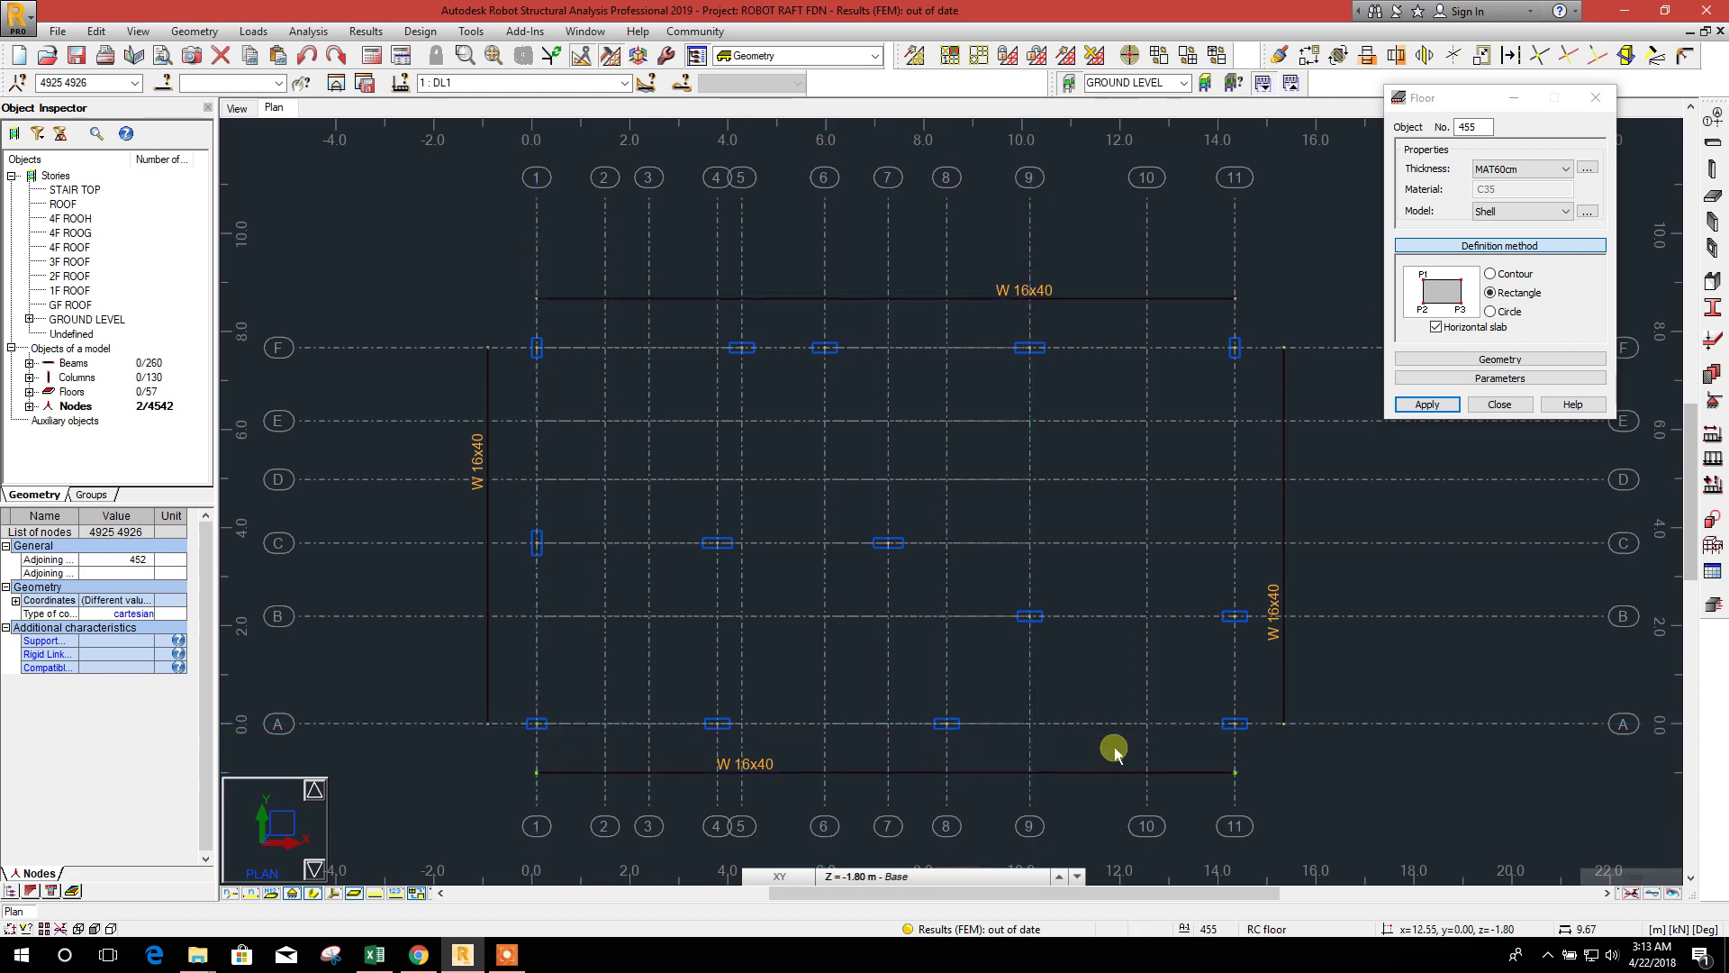
left_click(1288, 734)
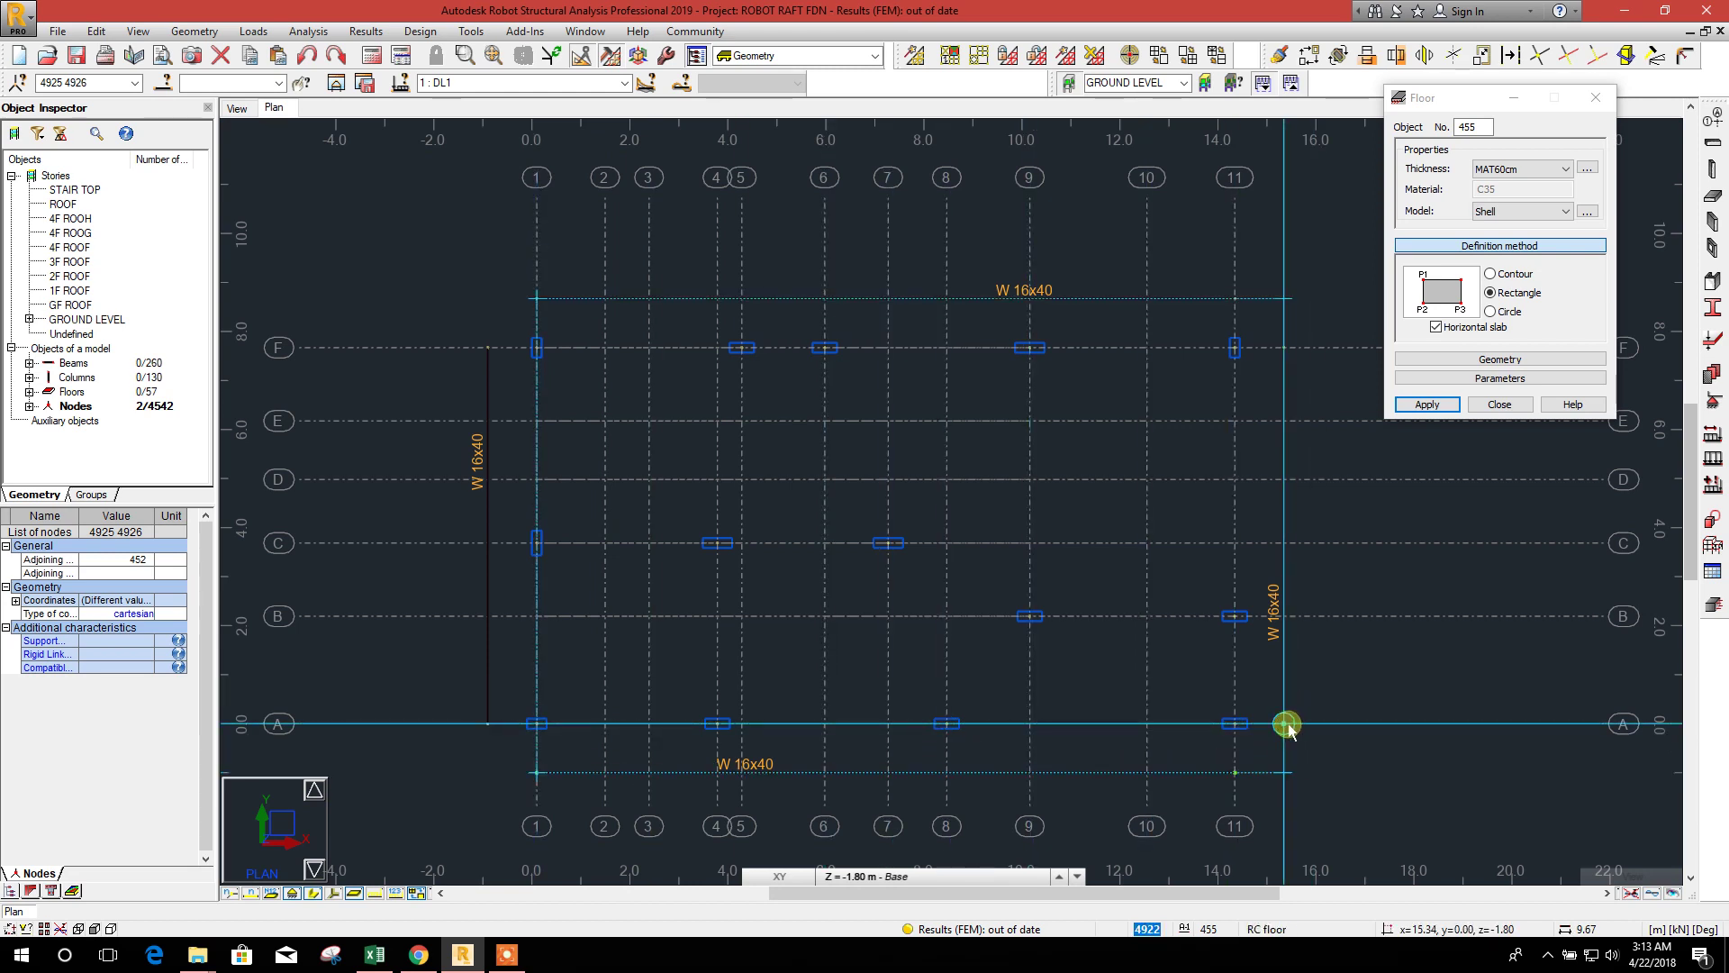
scroll(1148, 675, "up", 1)
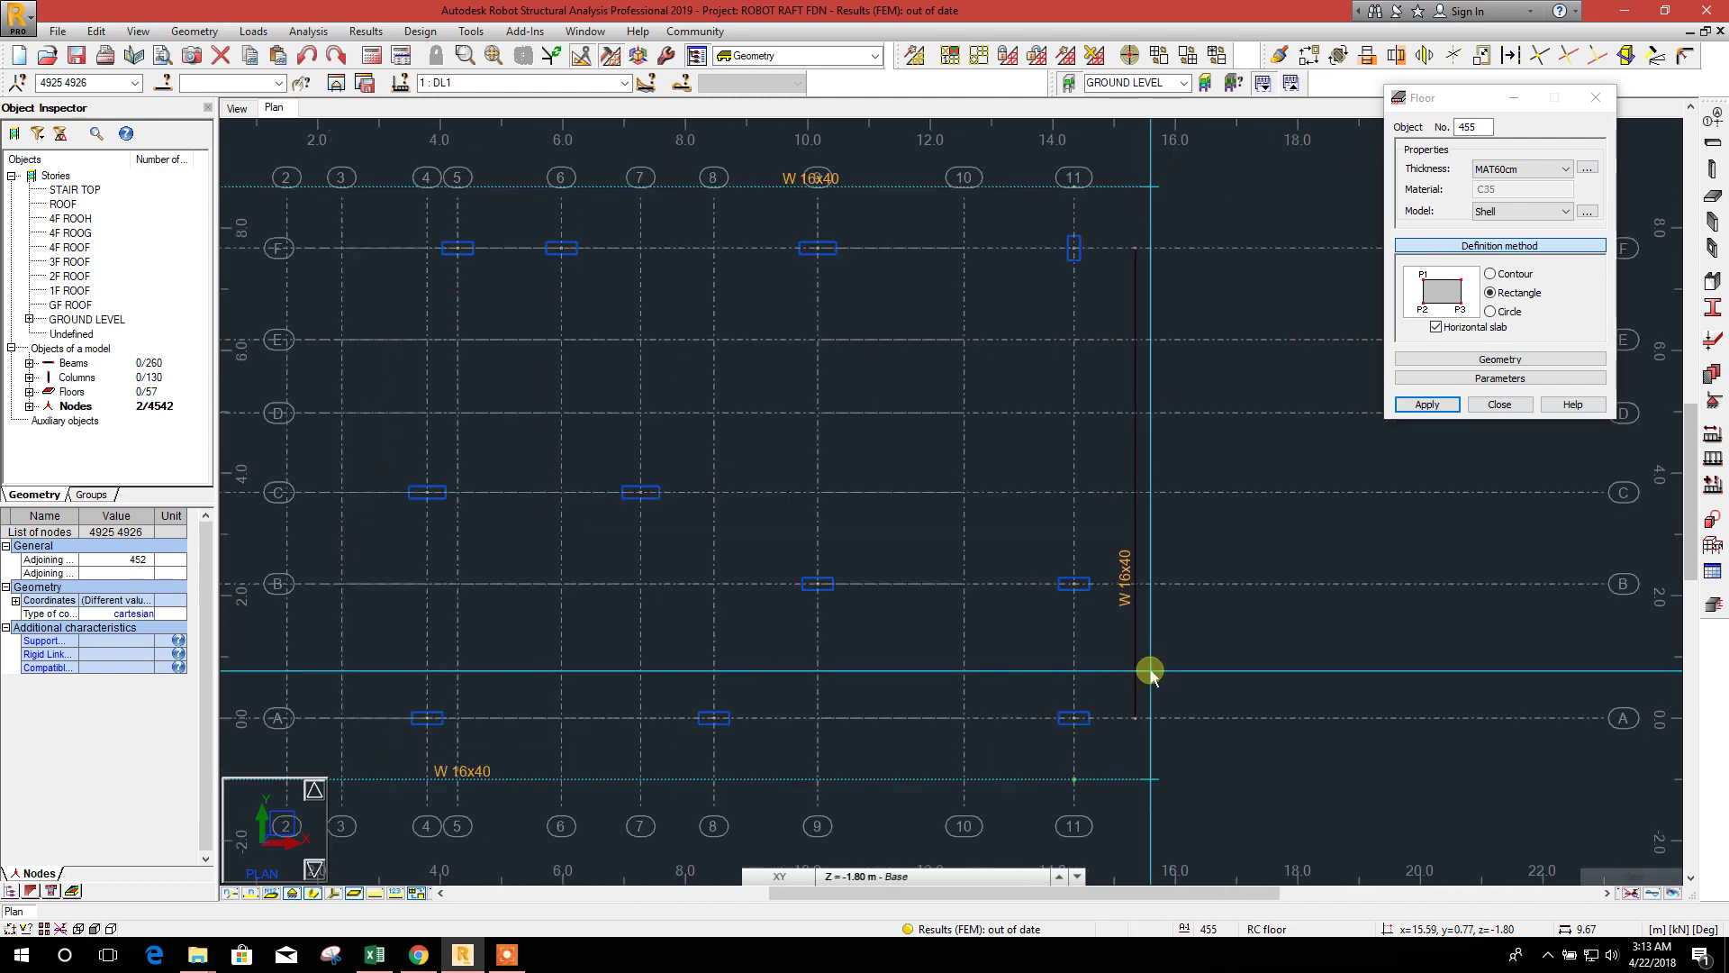
left_click(1137, 719)
scroll(1153, 658, "down", 1)
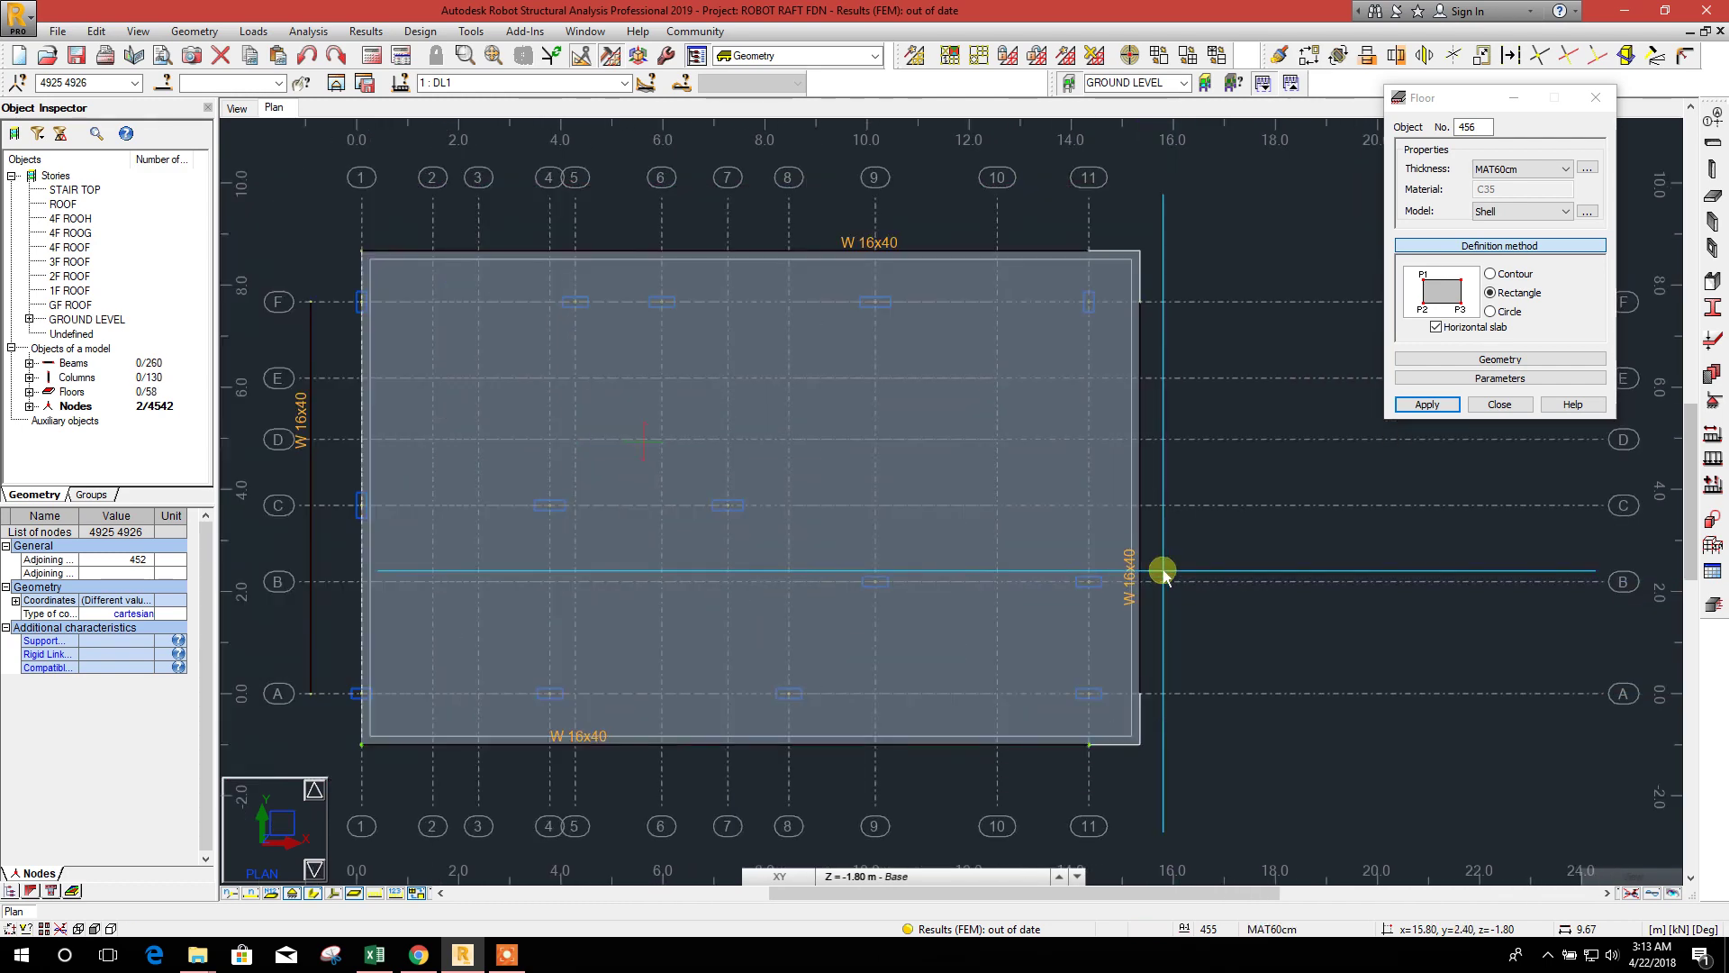
left_click(1499, 405)
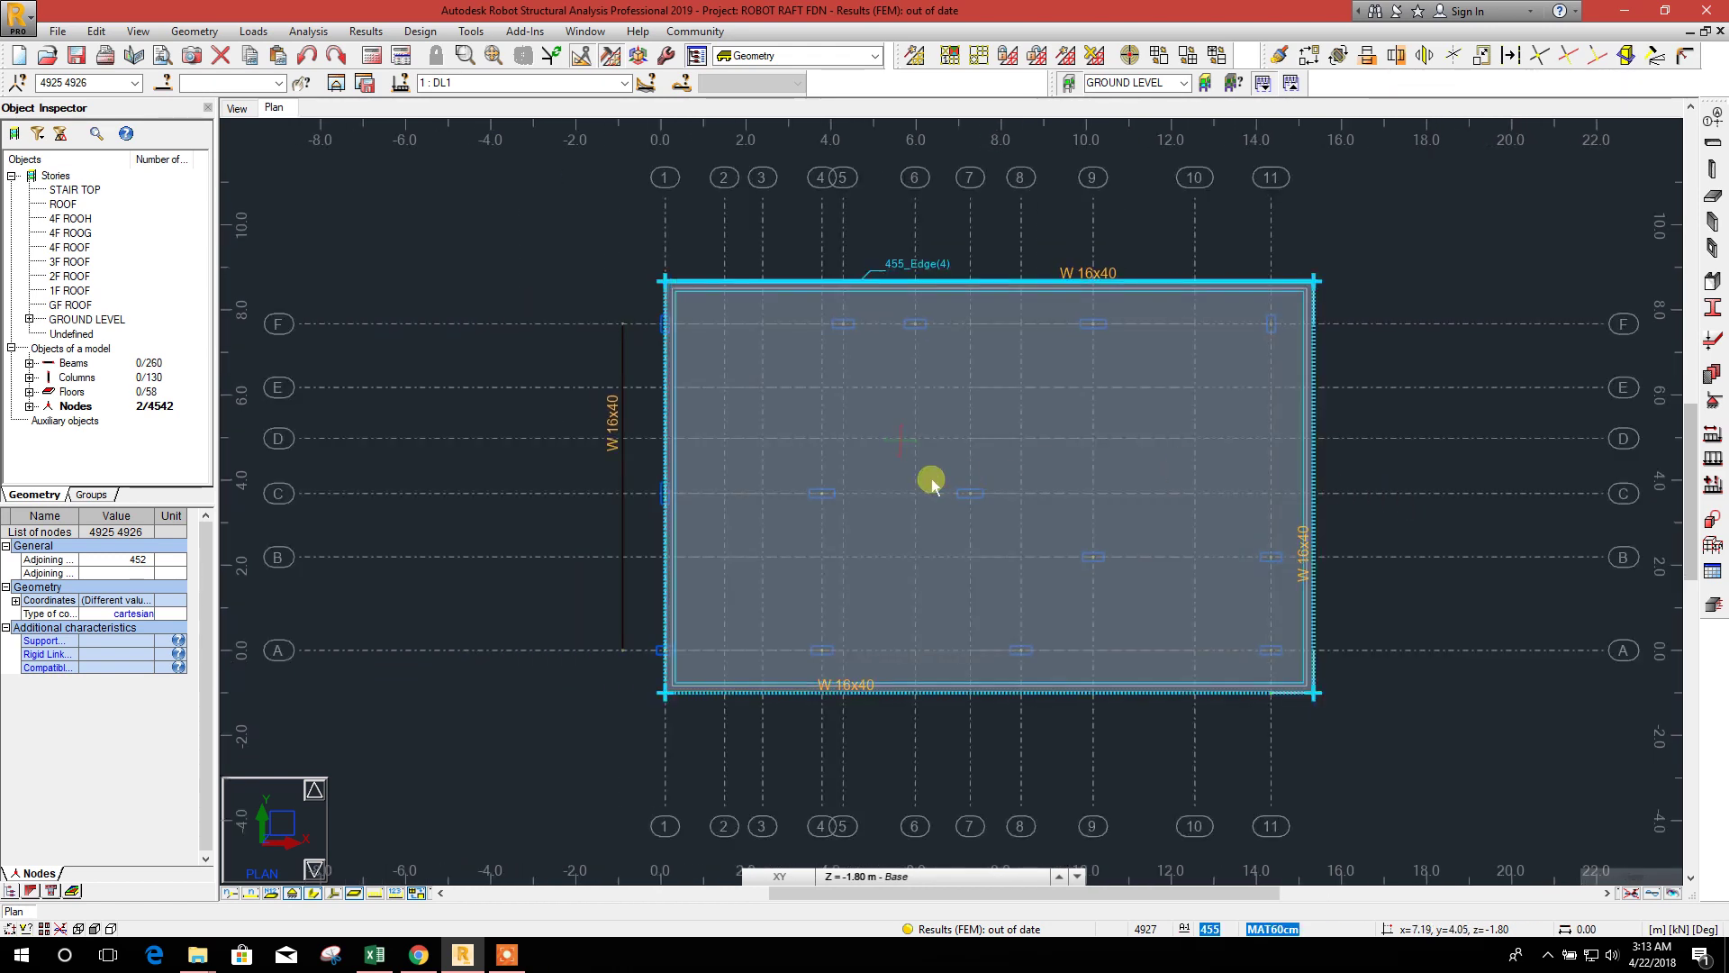
- Stretch the floor's edge on axis 1 outward to the offset beam beyond that axis
left_click(654, 430)
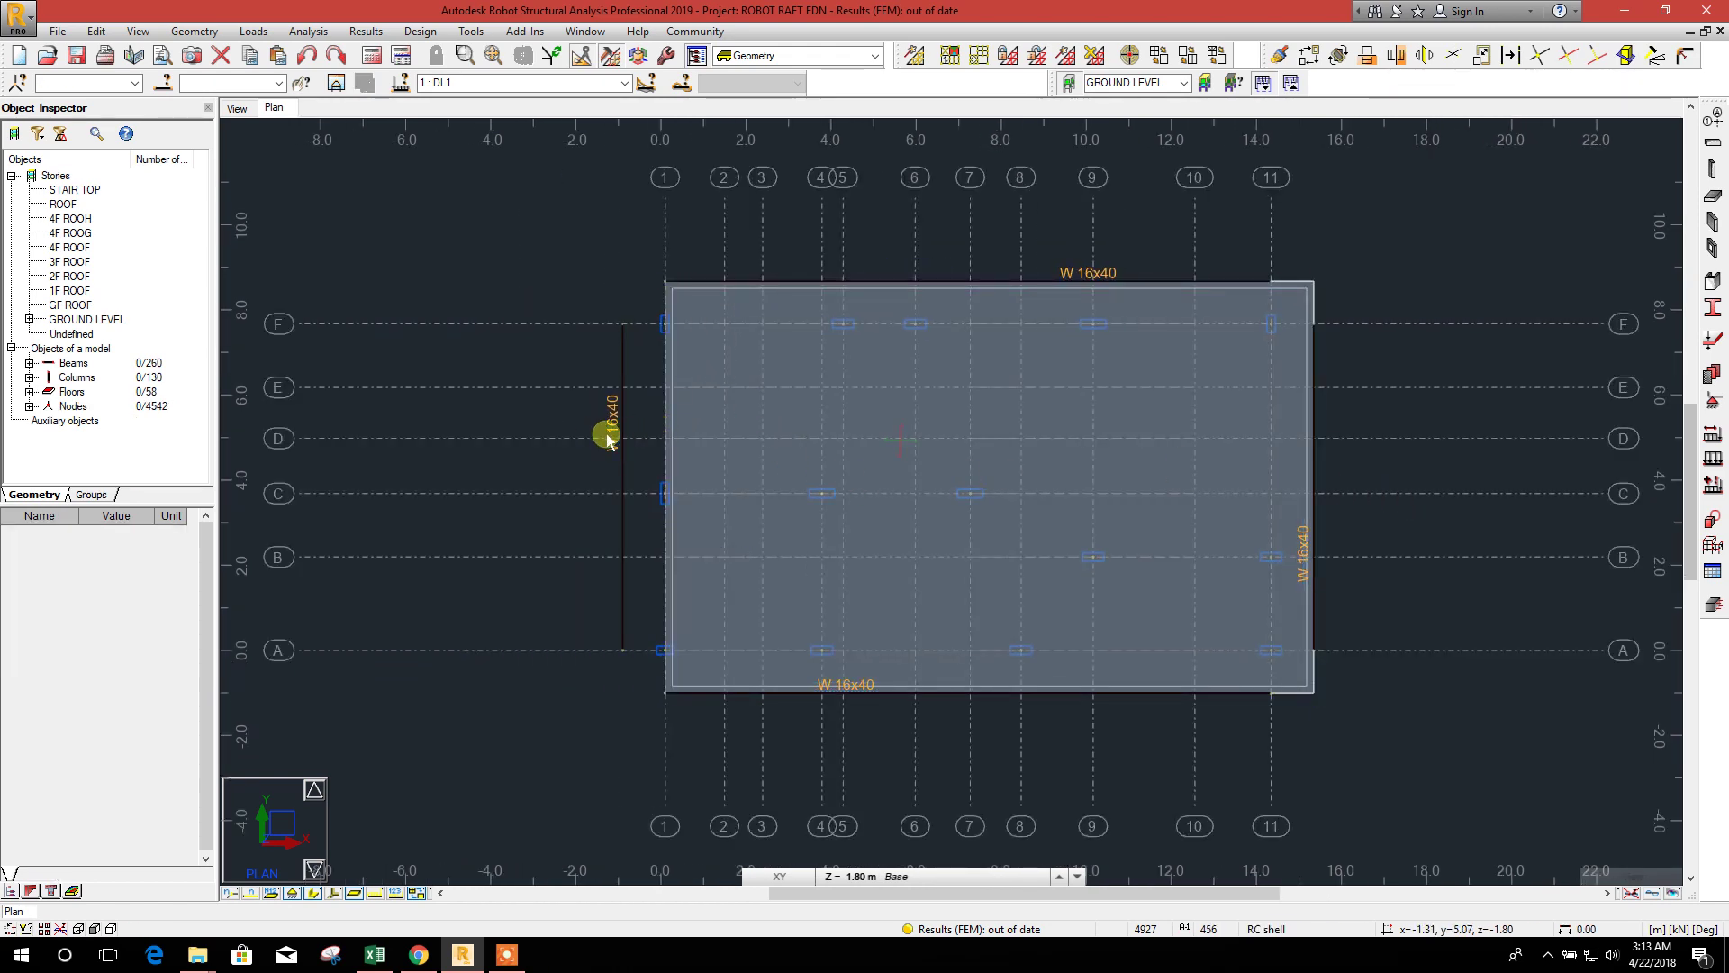
scroll(620, 441, "up", 3)
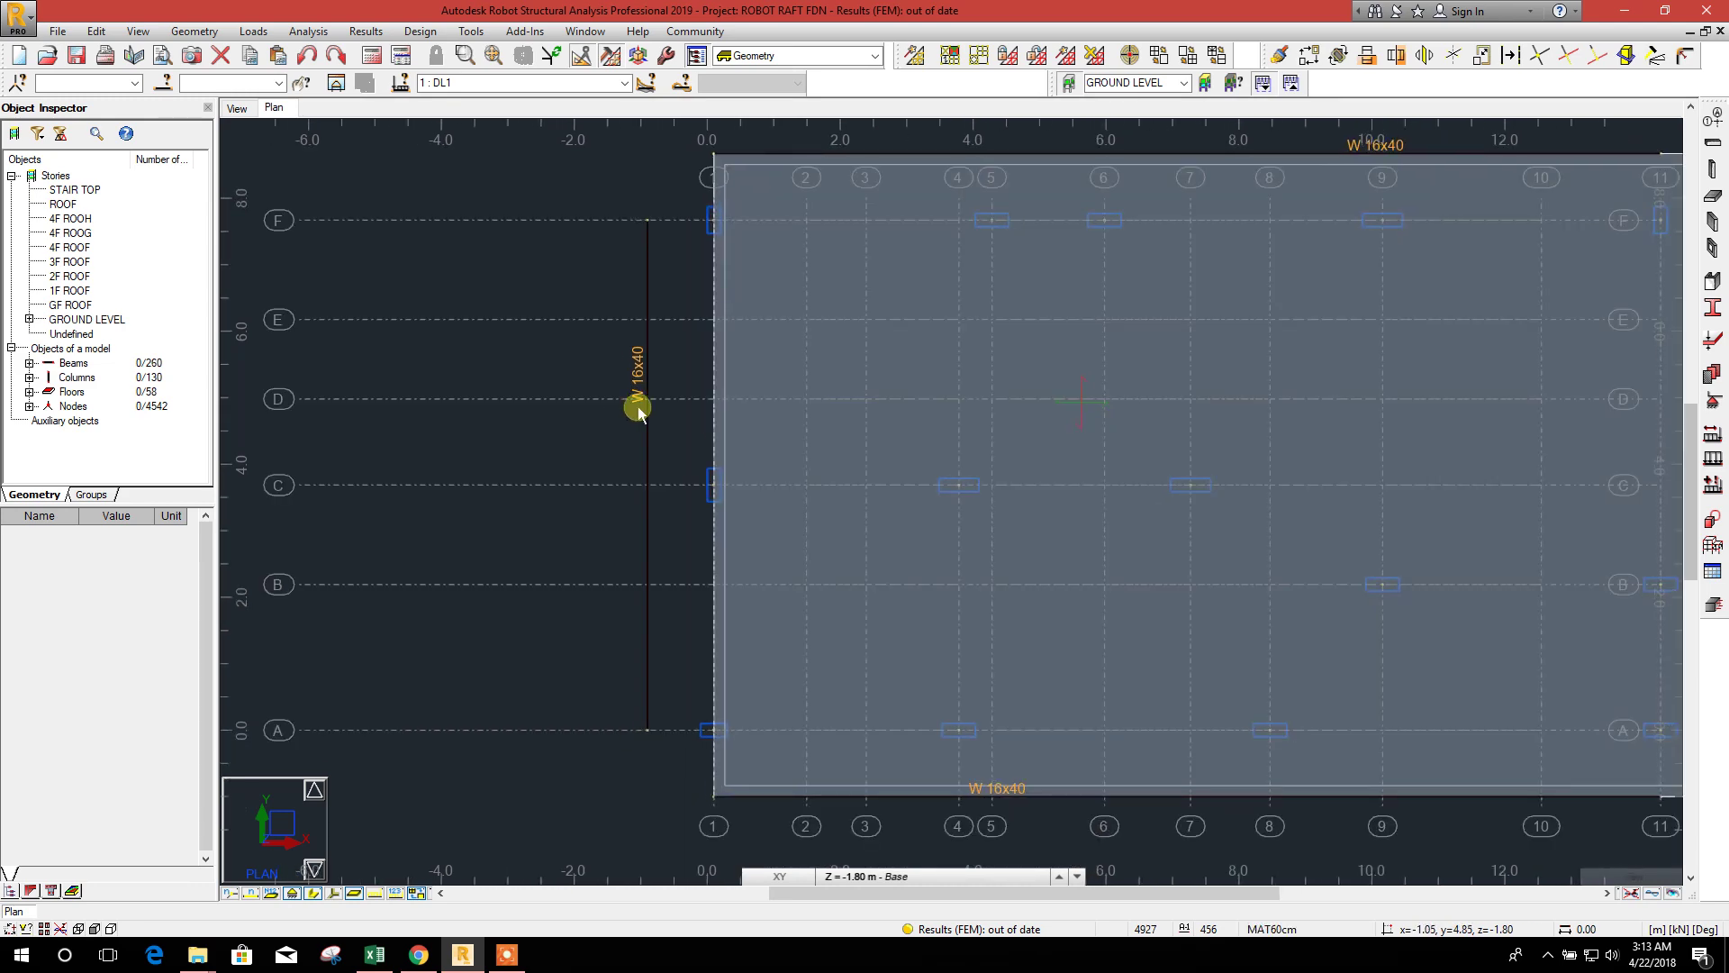
left_click(714, 435)
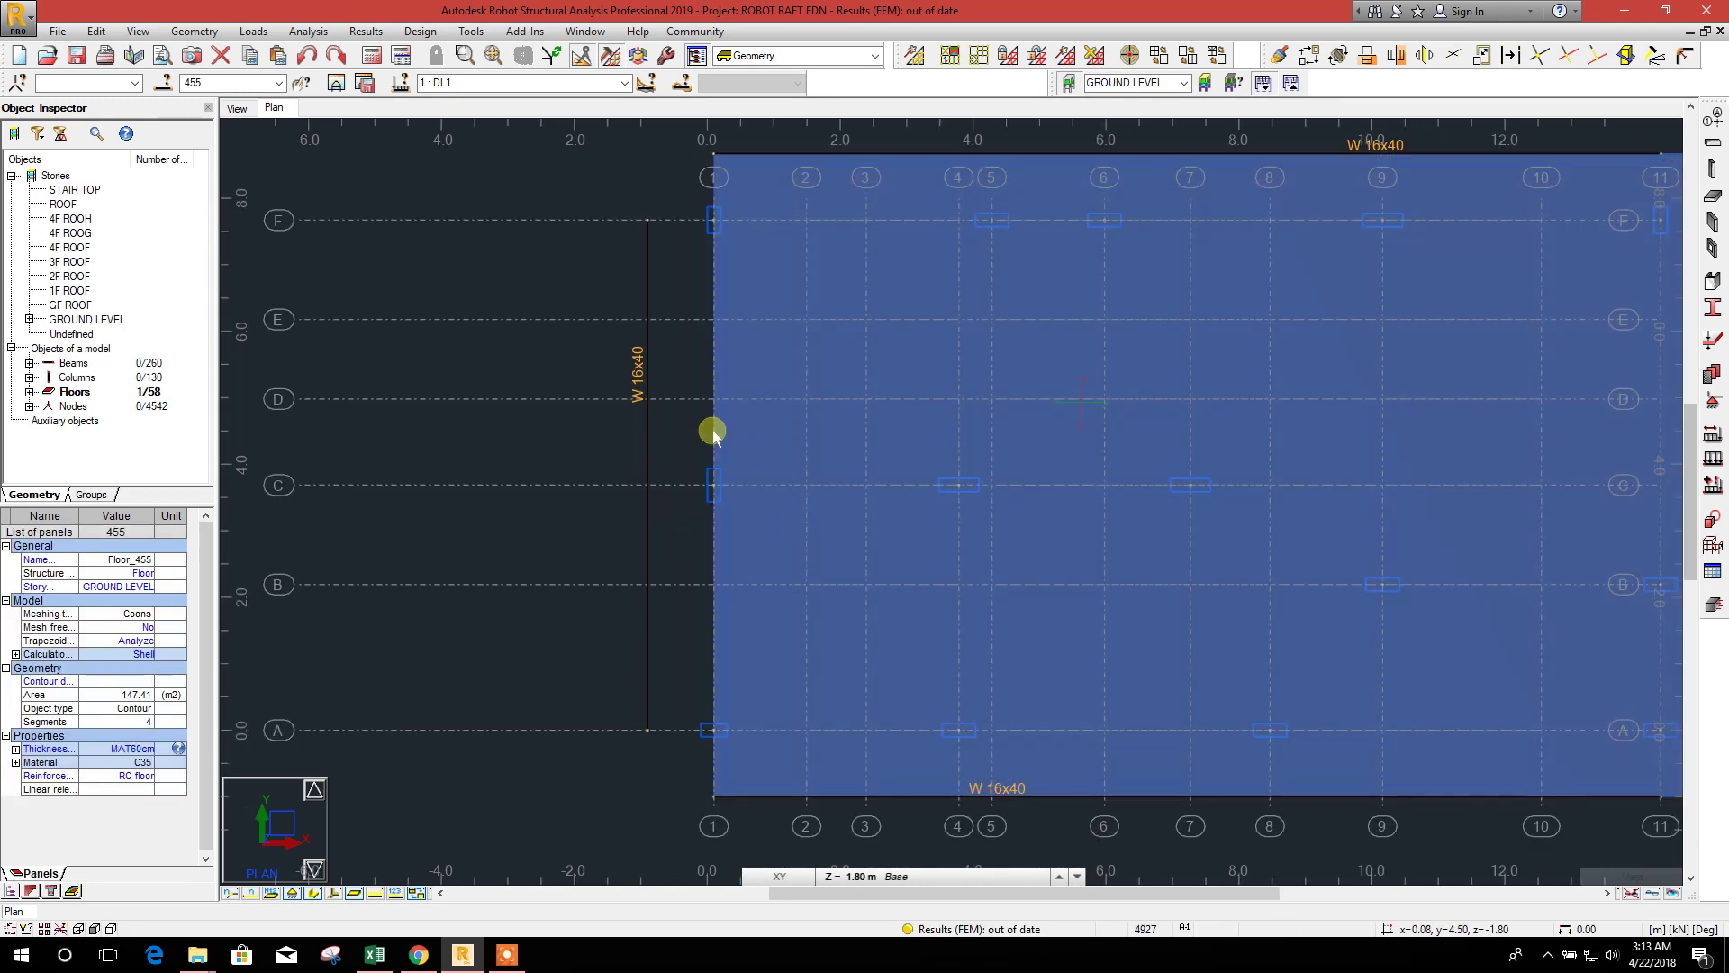
mouse_move(716, 433)
left_mouse_down()
mouse_move(672, 483)
mouse_move(652, 465)
left_mouse_up()
scroll(647, 465, "up", 3)
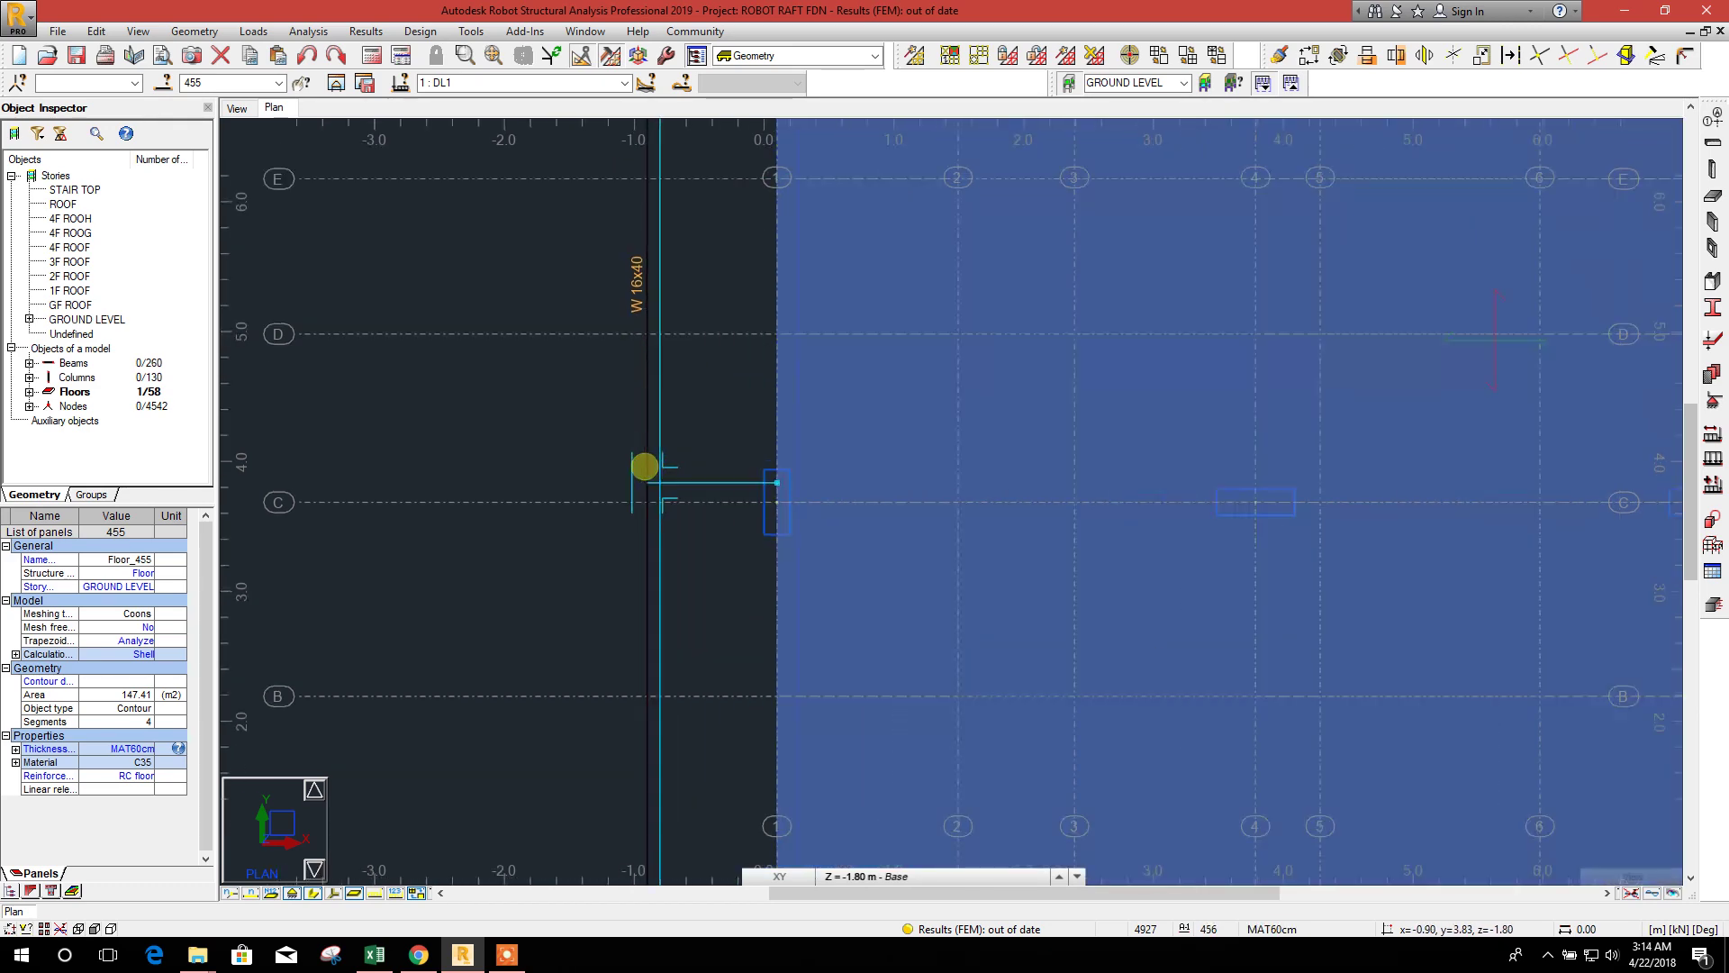
left_click_drag(645, 486, 645, 486)
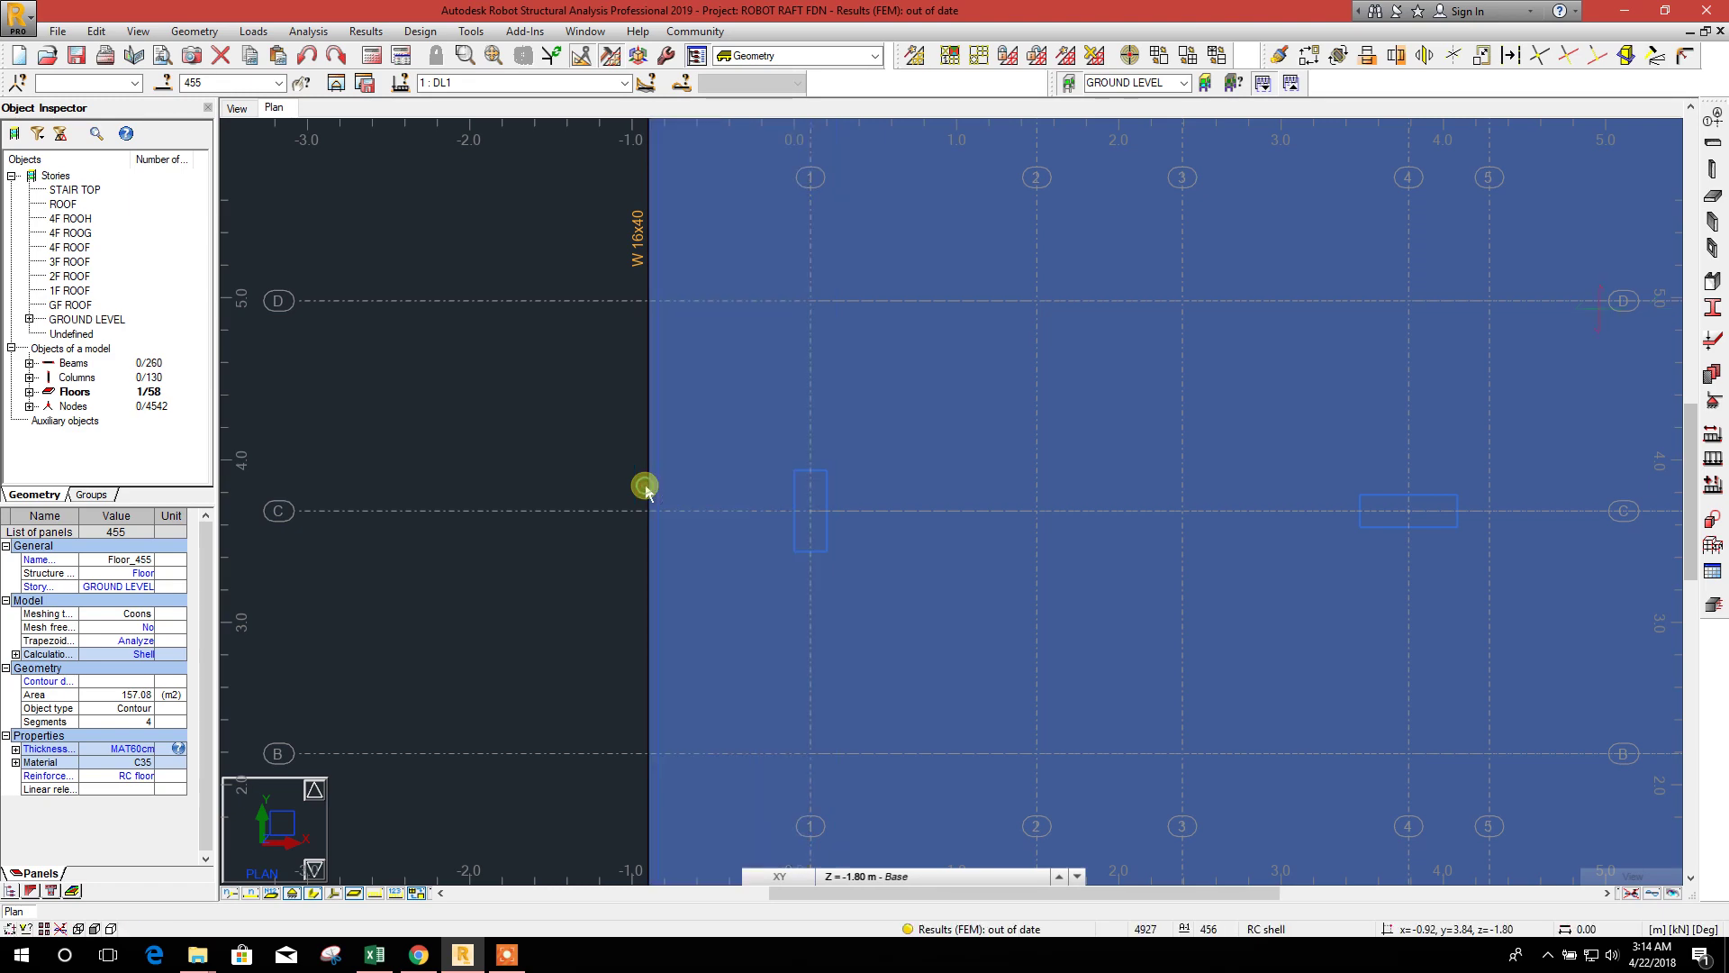
scroll(644, 436, "down", 5)
key("Escape")
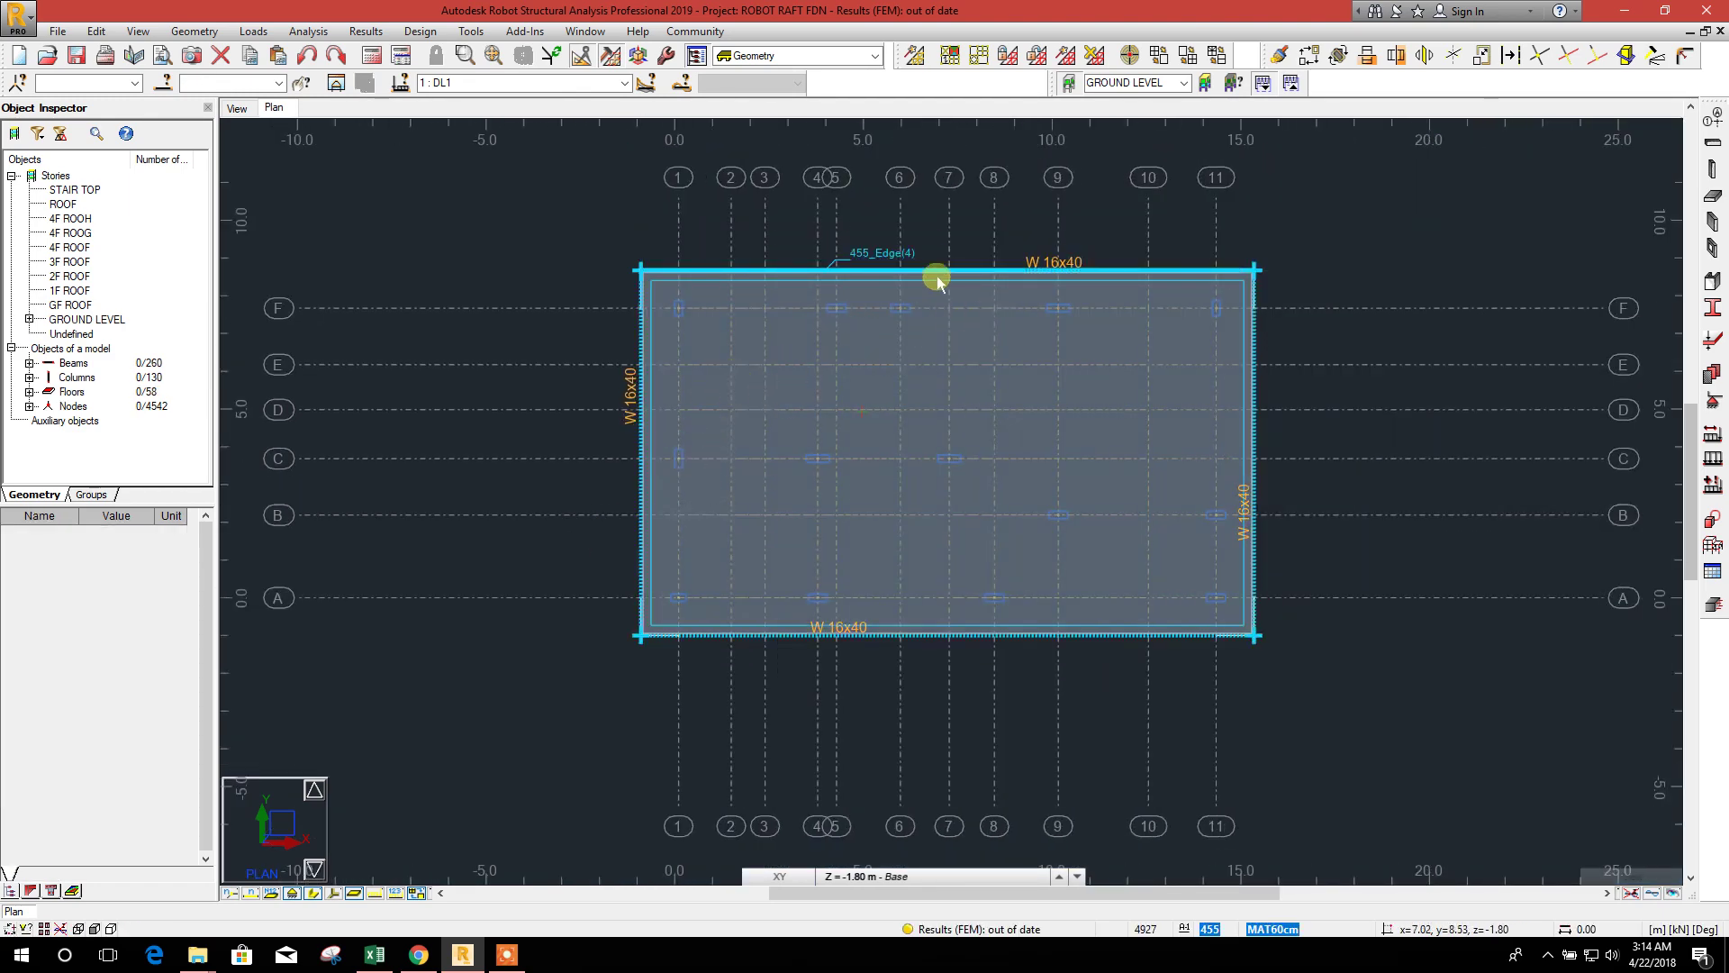
left_click(972, 270)
left_click(947, 212)
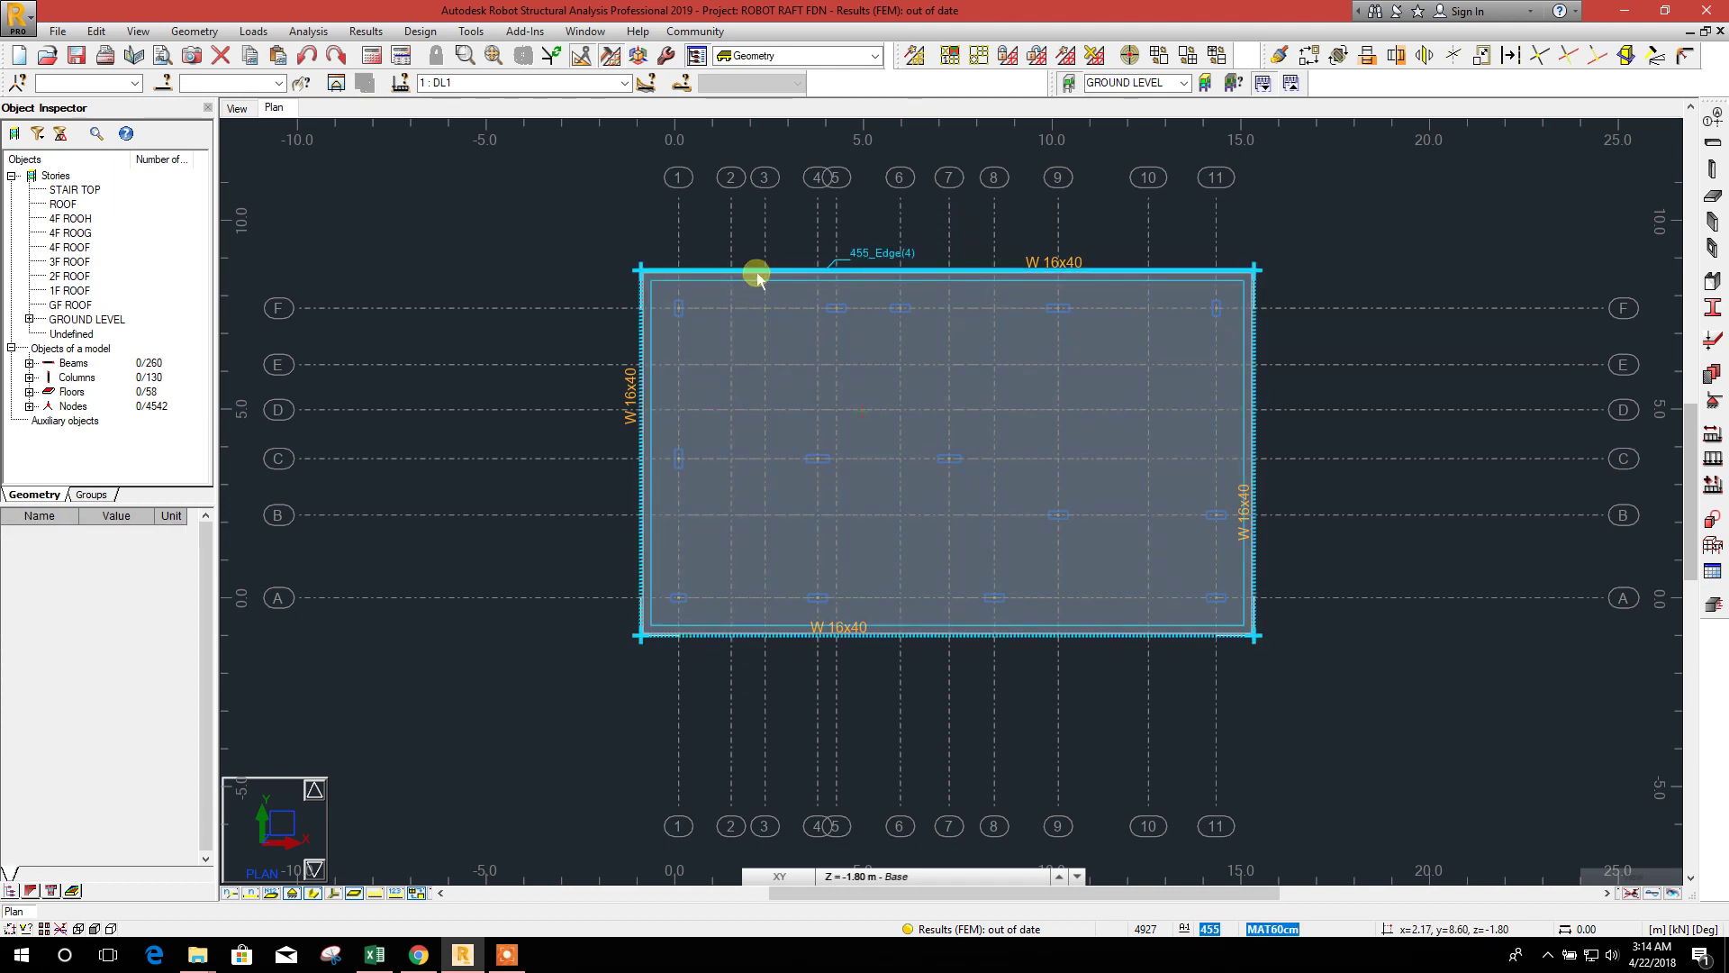
left_click(684, 274)
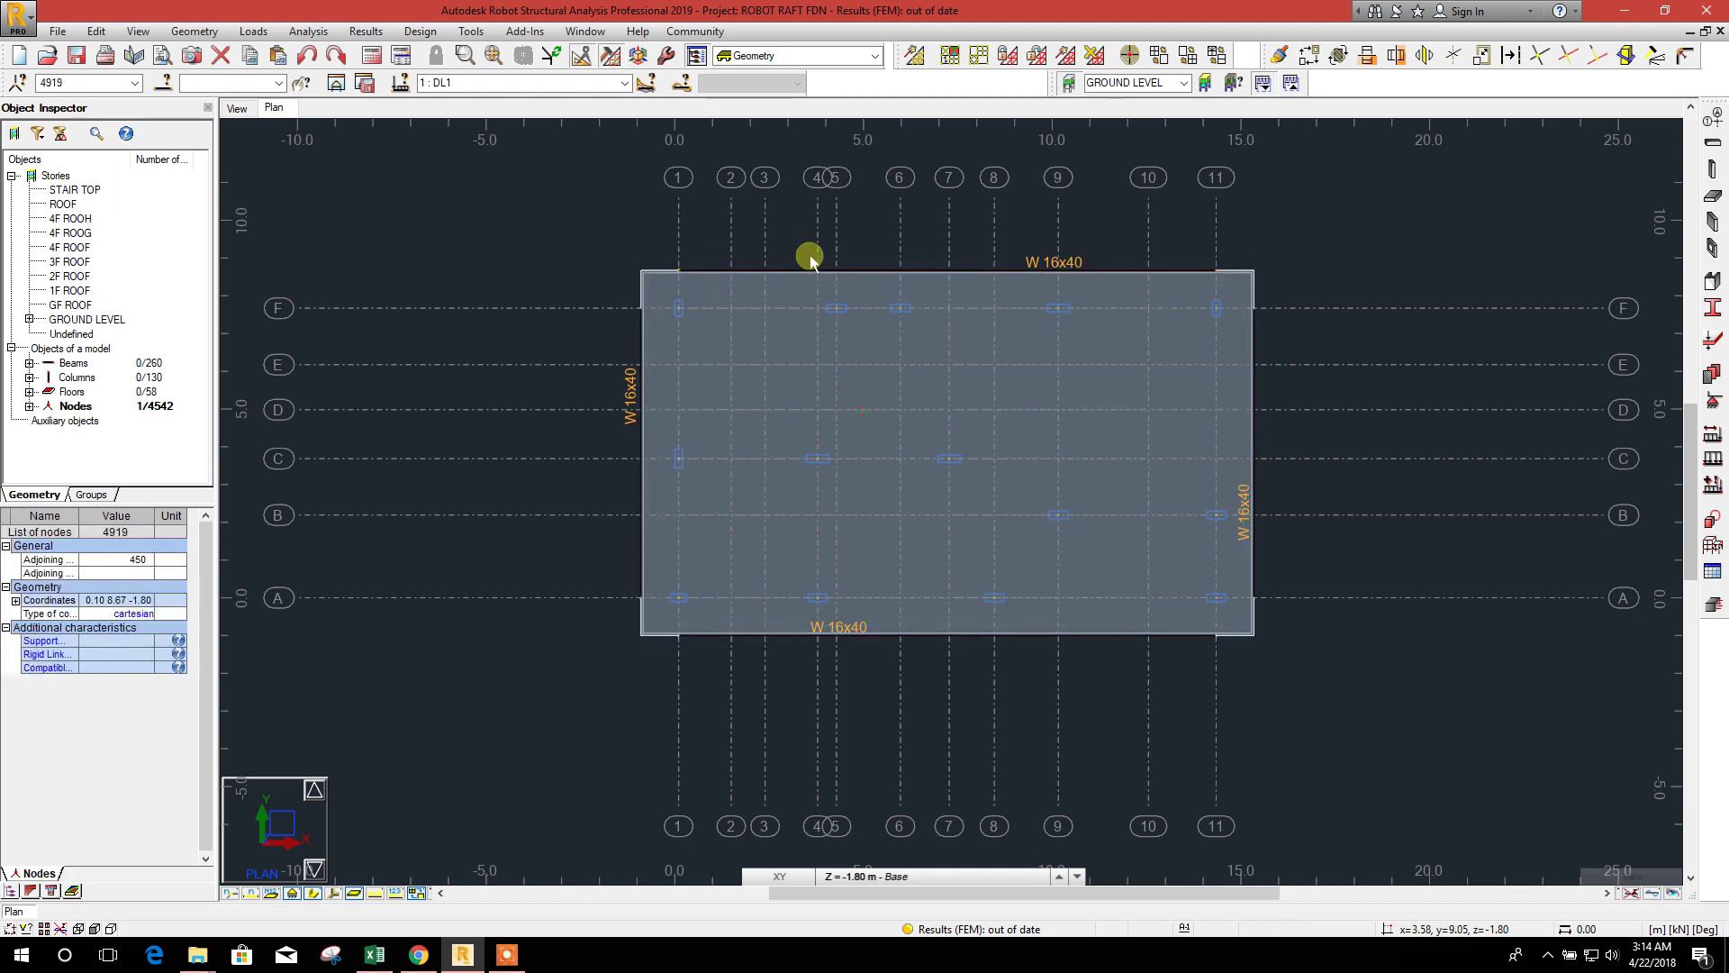
scroll(811, 254, "up", 2)
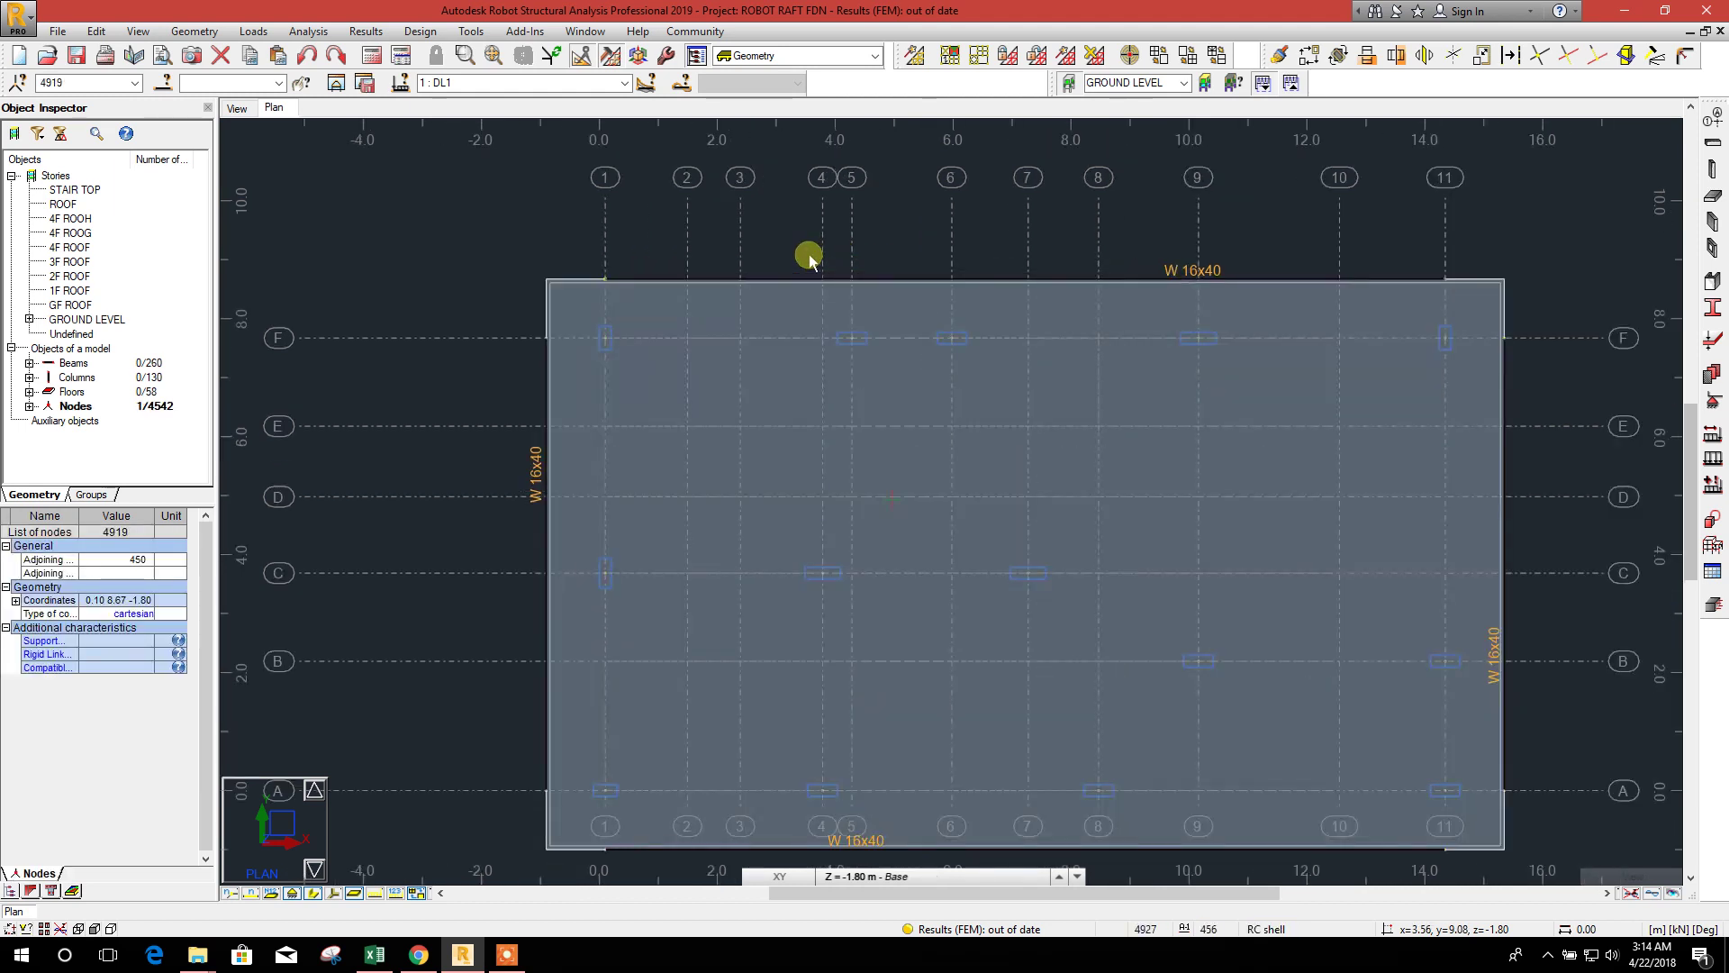
left_click(1420, 283)
right_click(693, 198)
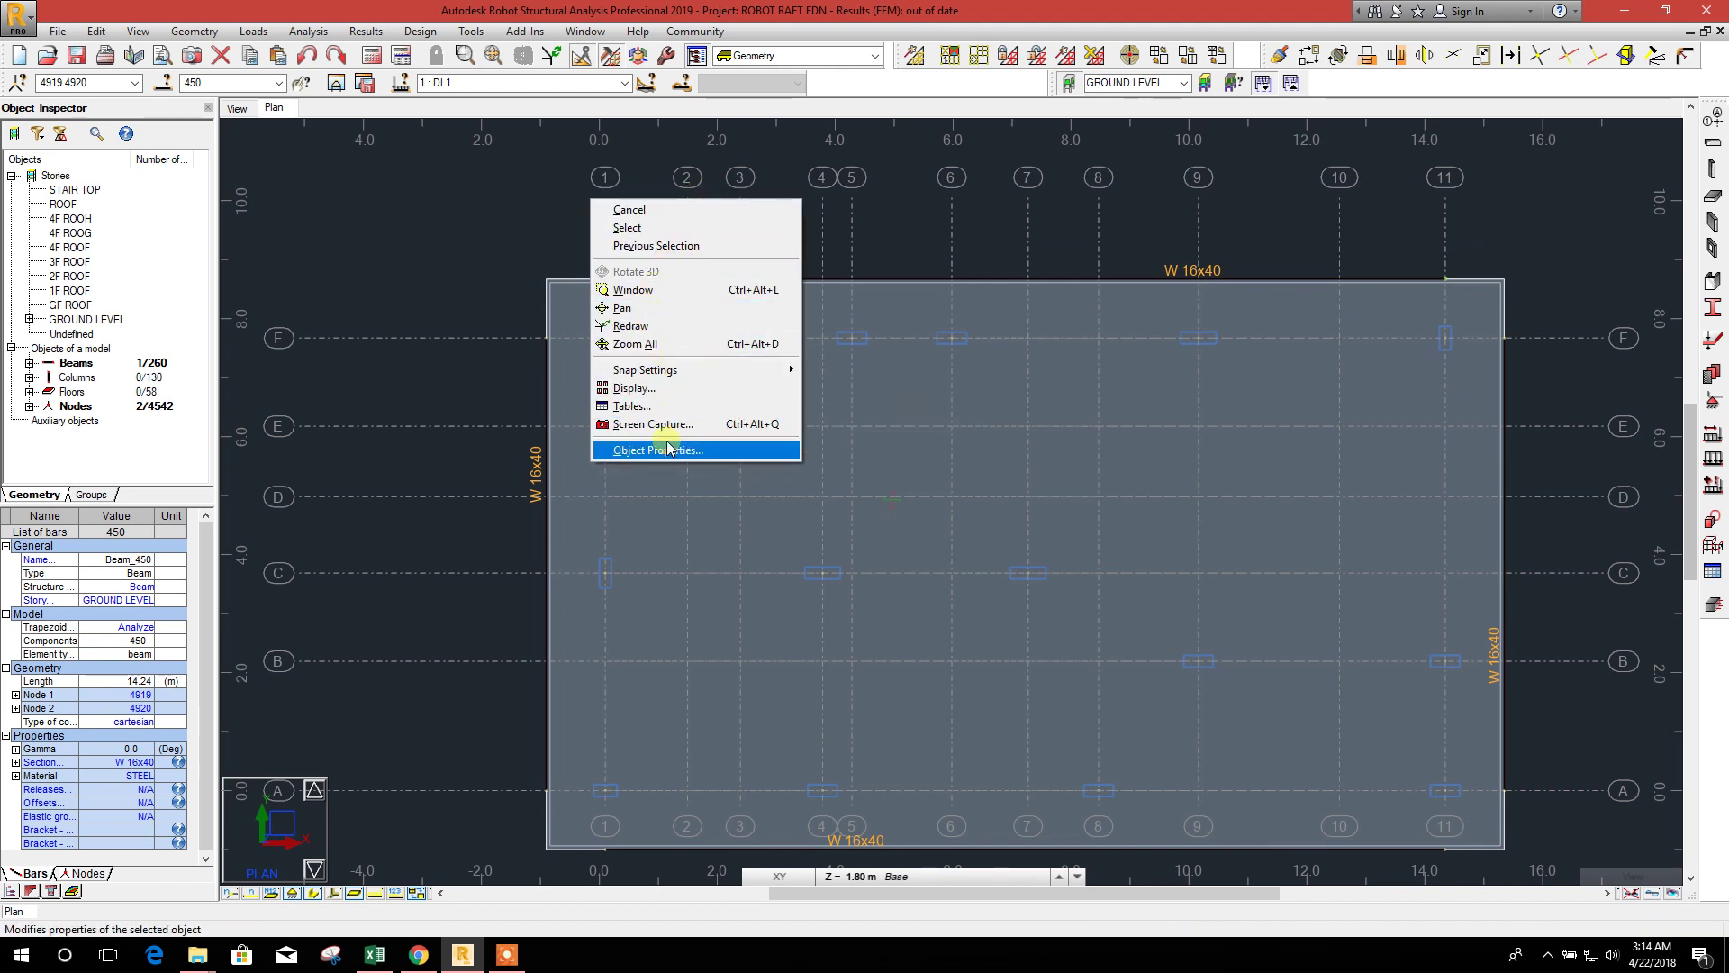
left_click(885, 213)
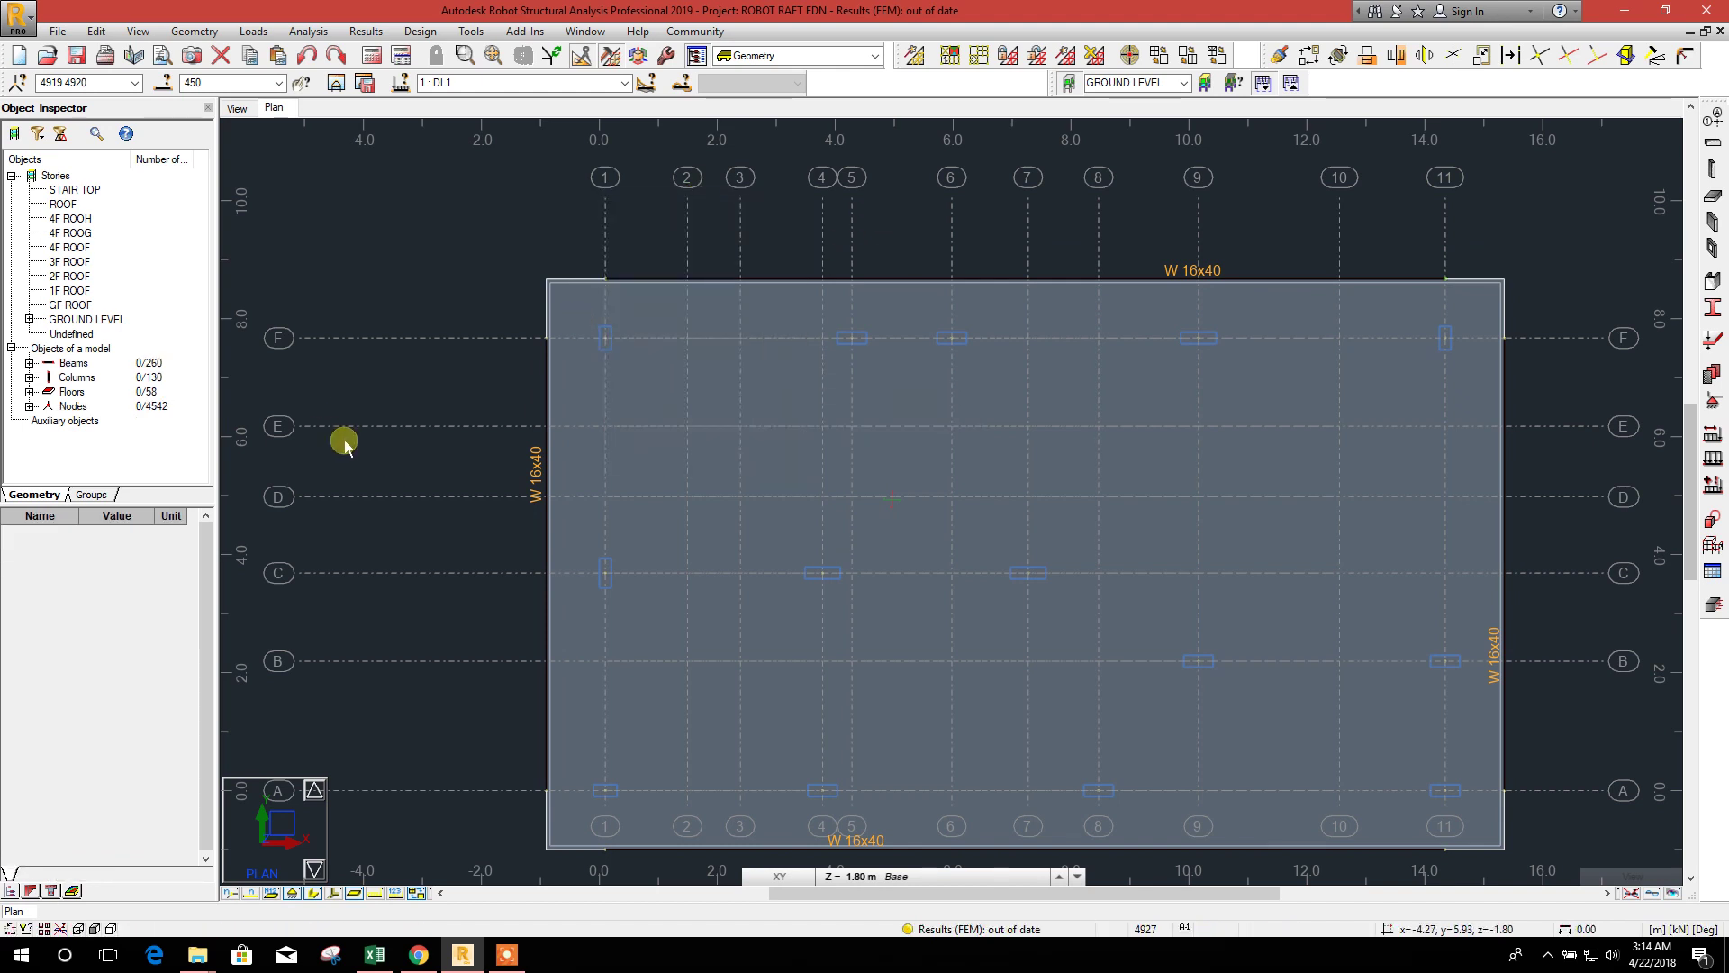
- Select all bars with the W 16x40 section through the bars-only special selection and delete these offset beams around the raft
left_click(113, 36)
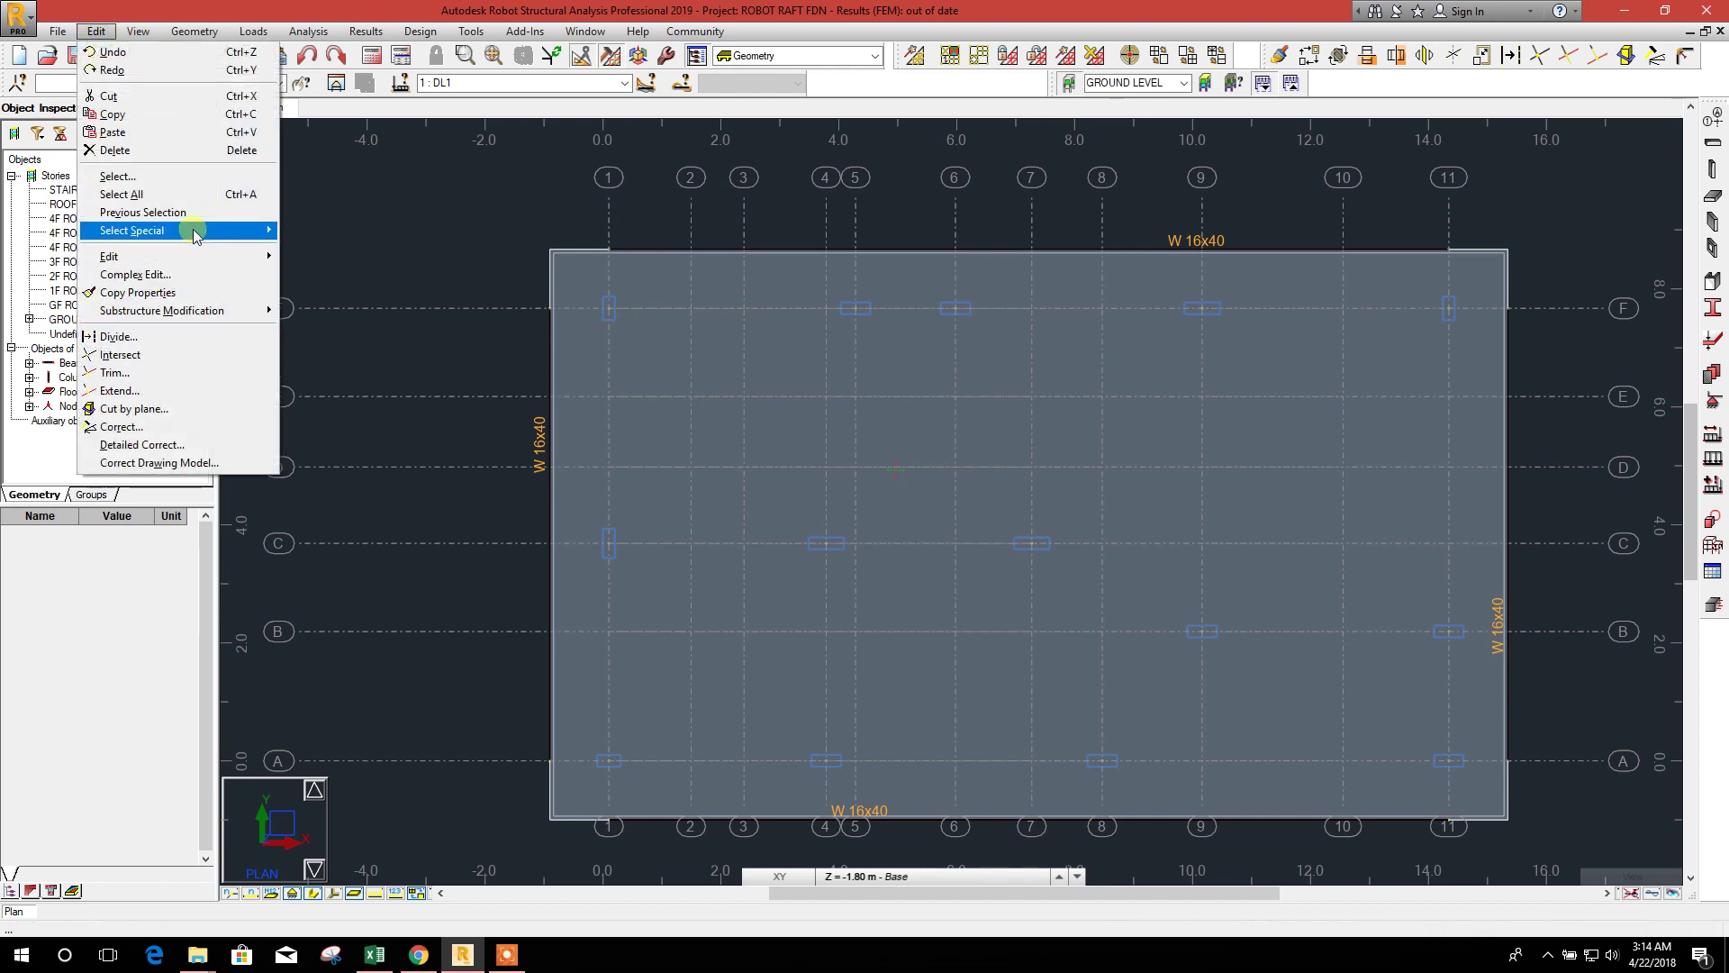
mouse_move(194, 235)
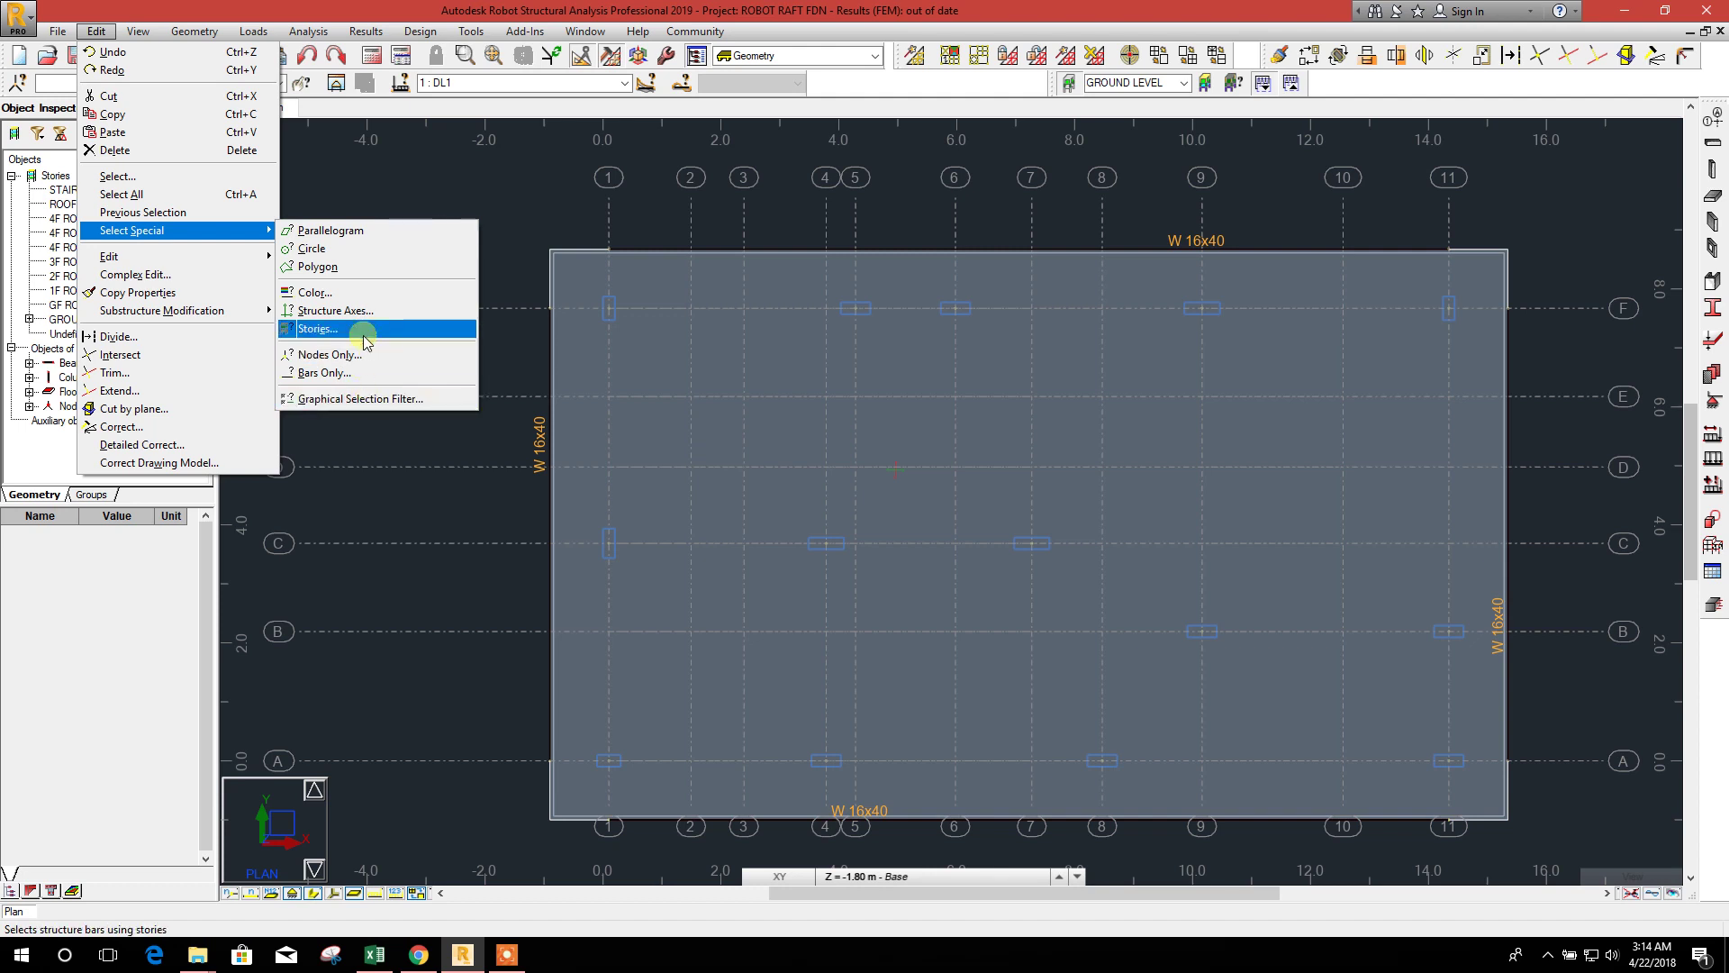
left_click(346, 372)
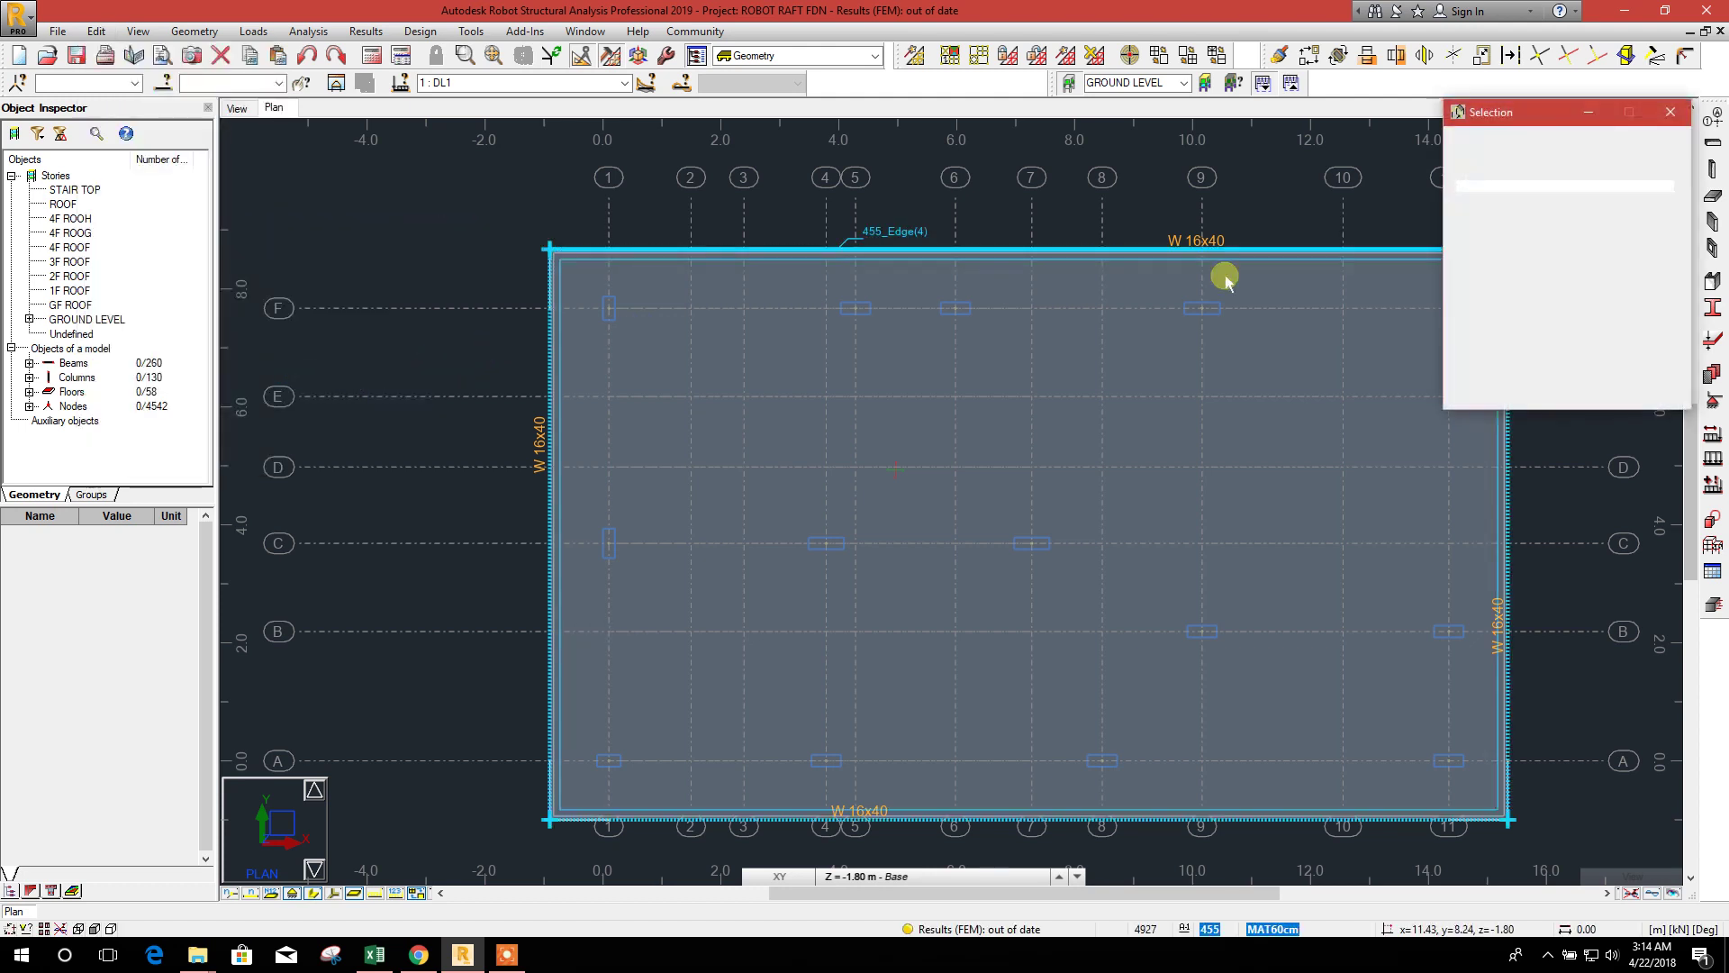
scroll(1612, 305, "down", 1)
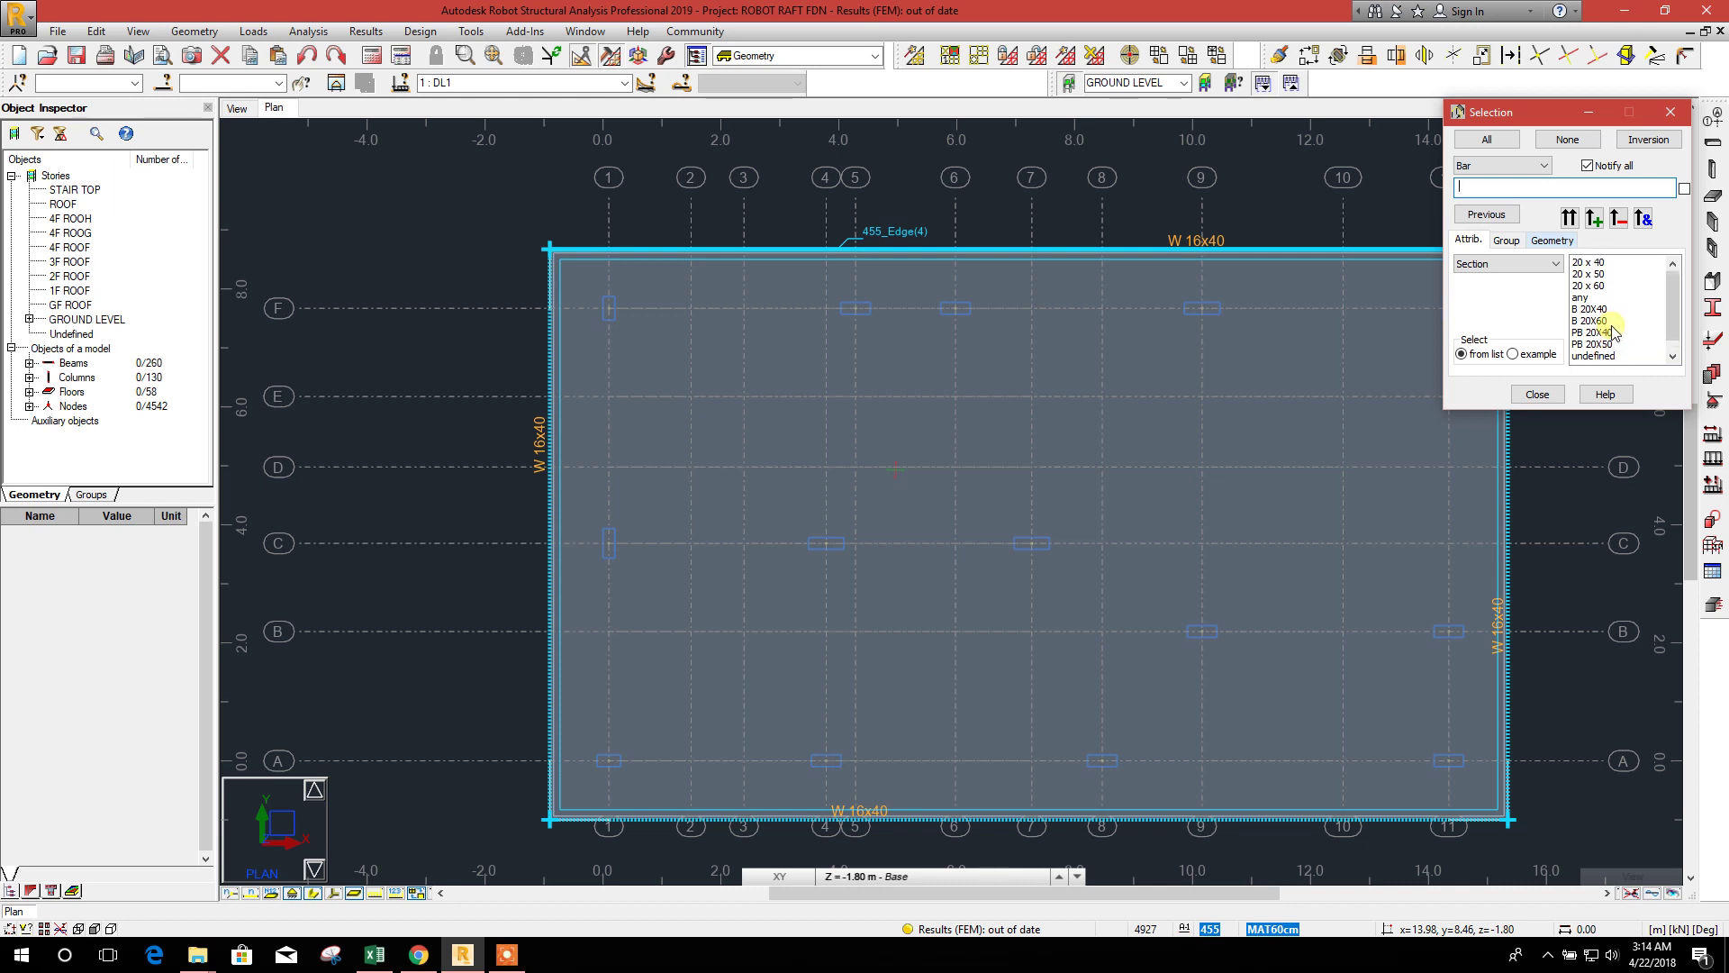
left_click(1570, 219)
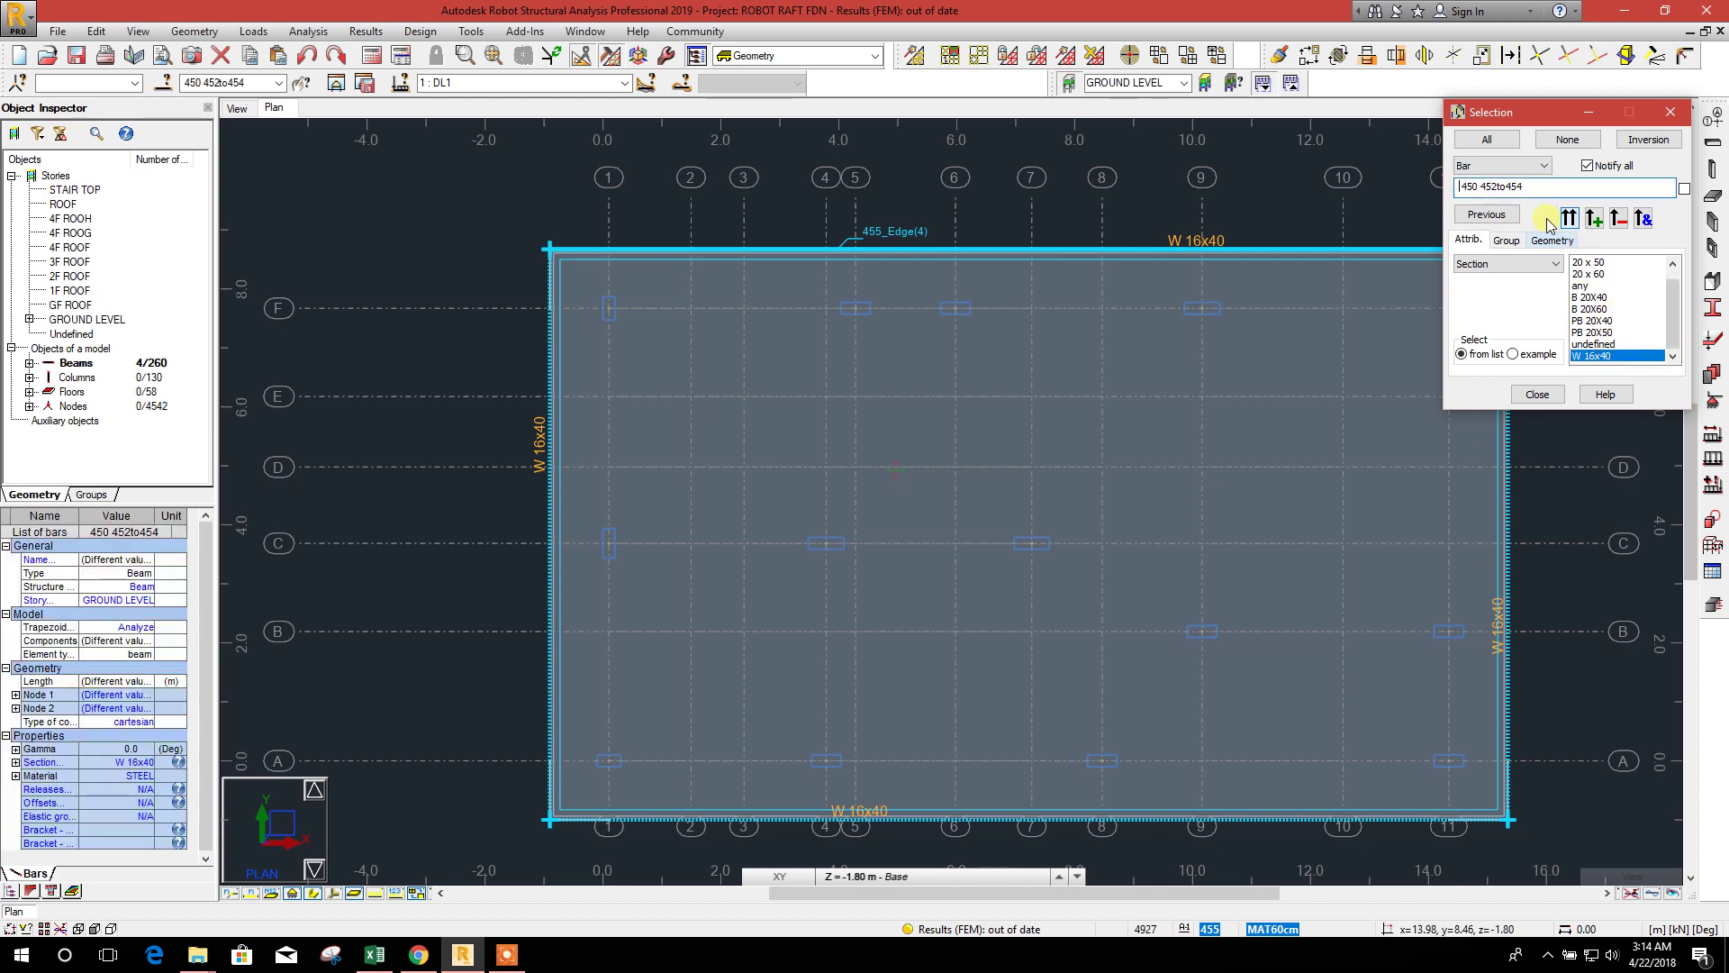
left_click(1537, 395)
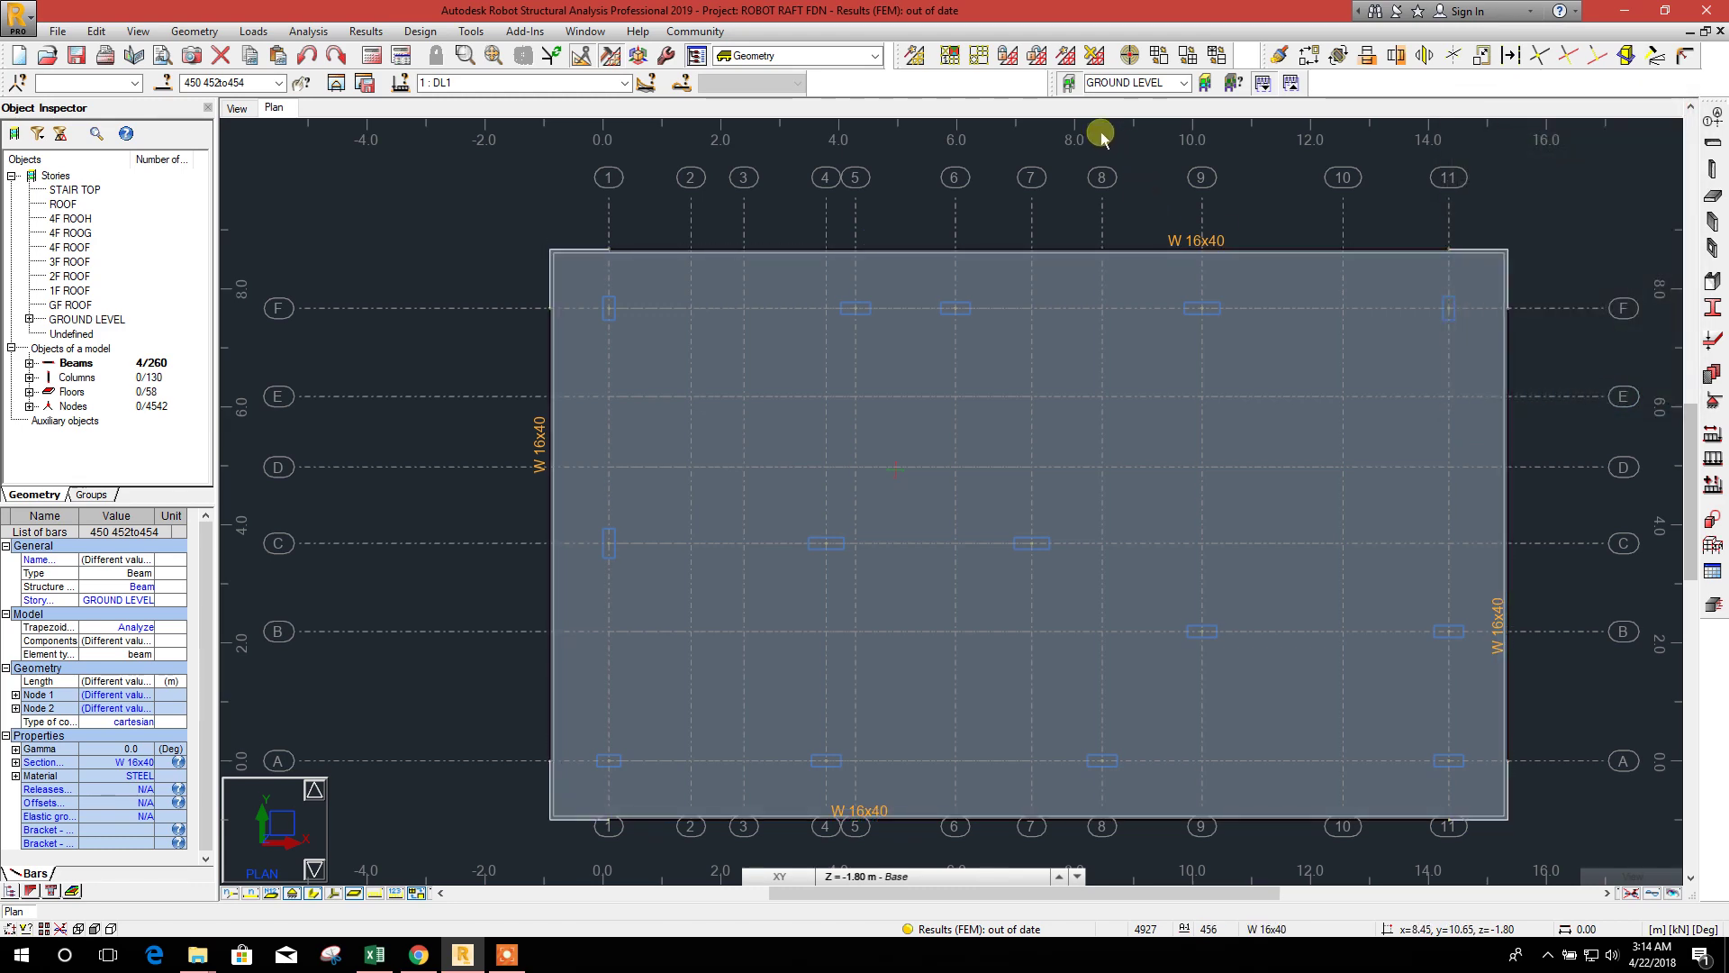
key("Delete")
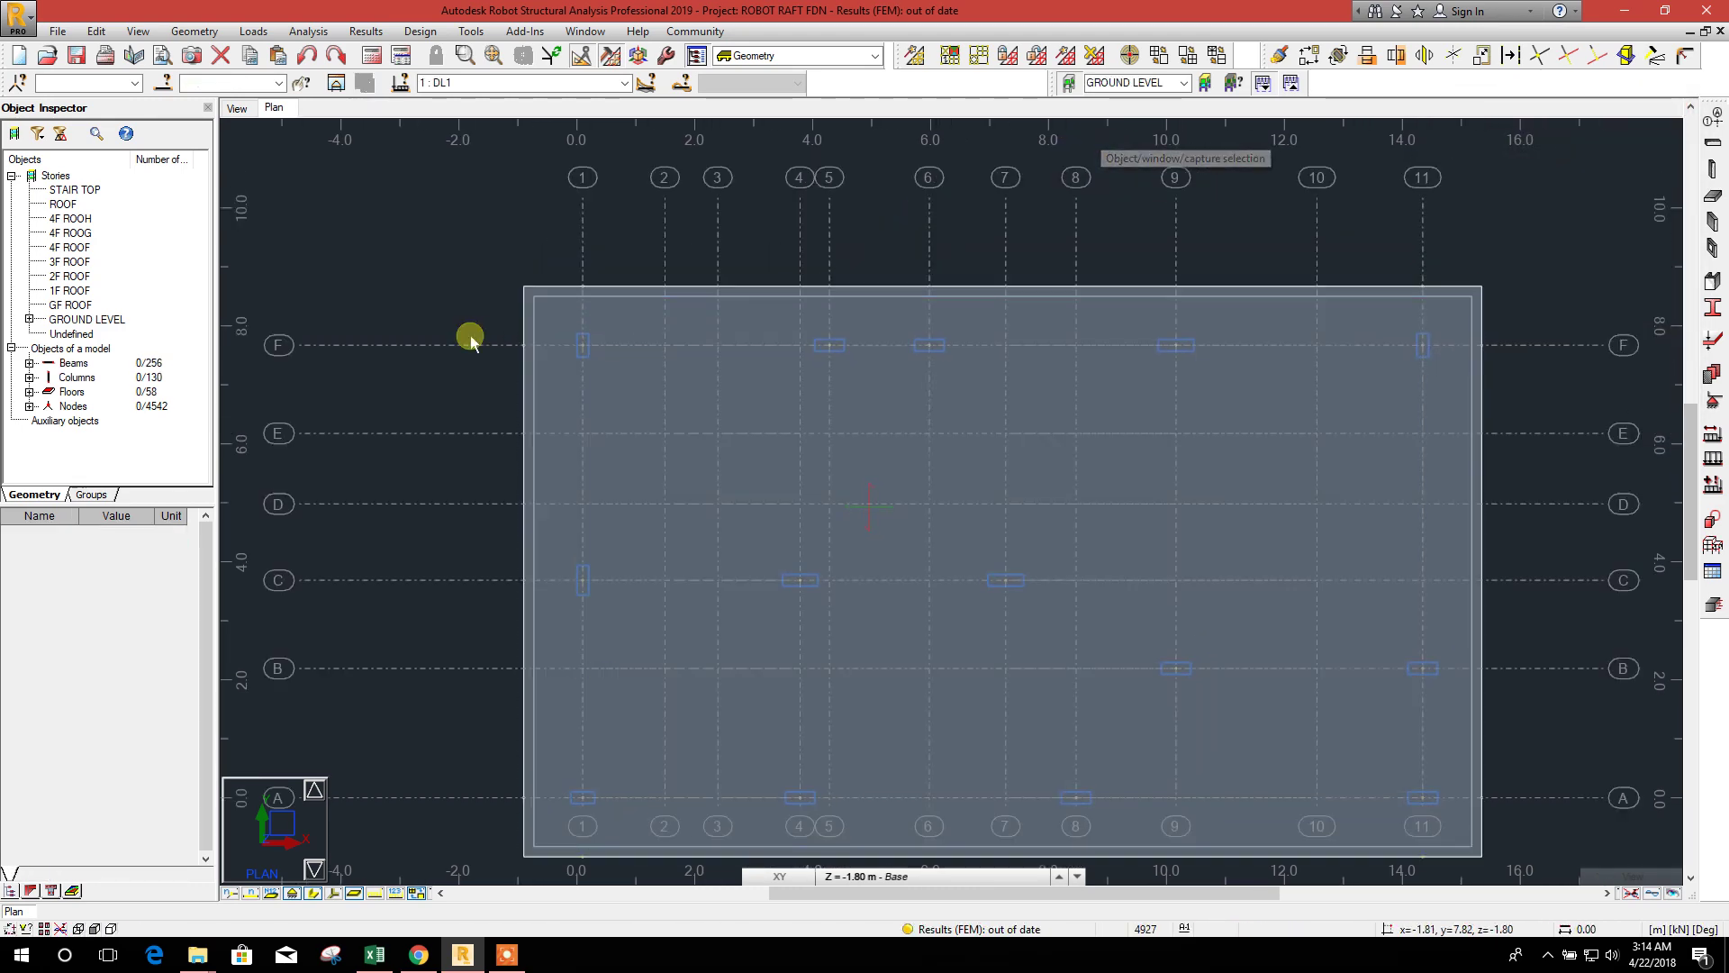
scroll(622, 396, "down", 2)
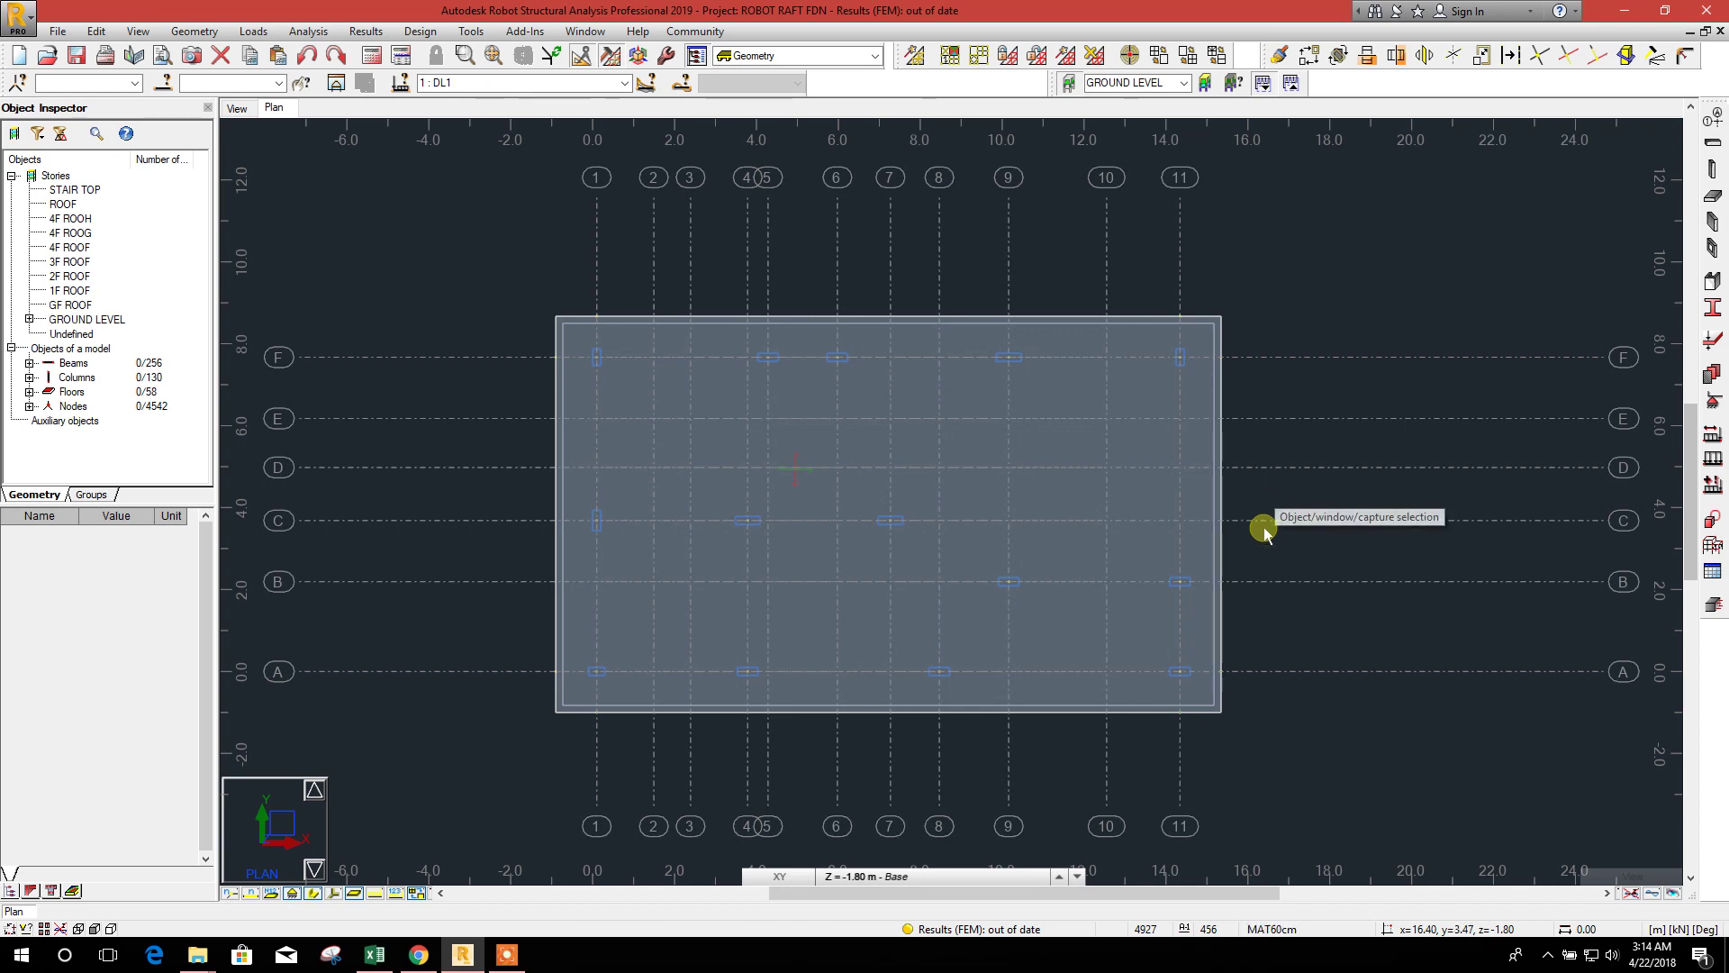
middle_click_drag(1262, 522, 1348, 526)
middle_click_drag(733, 301, 745, 255)
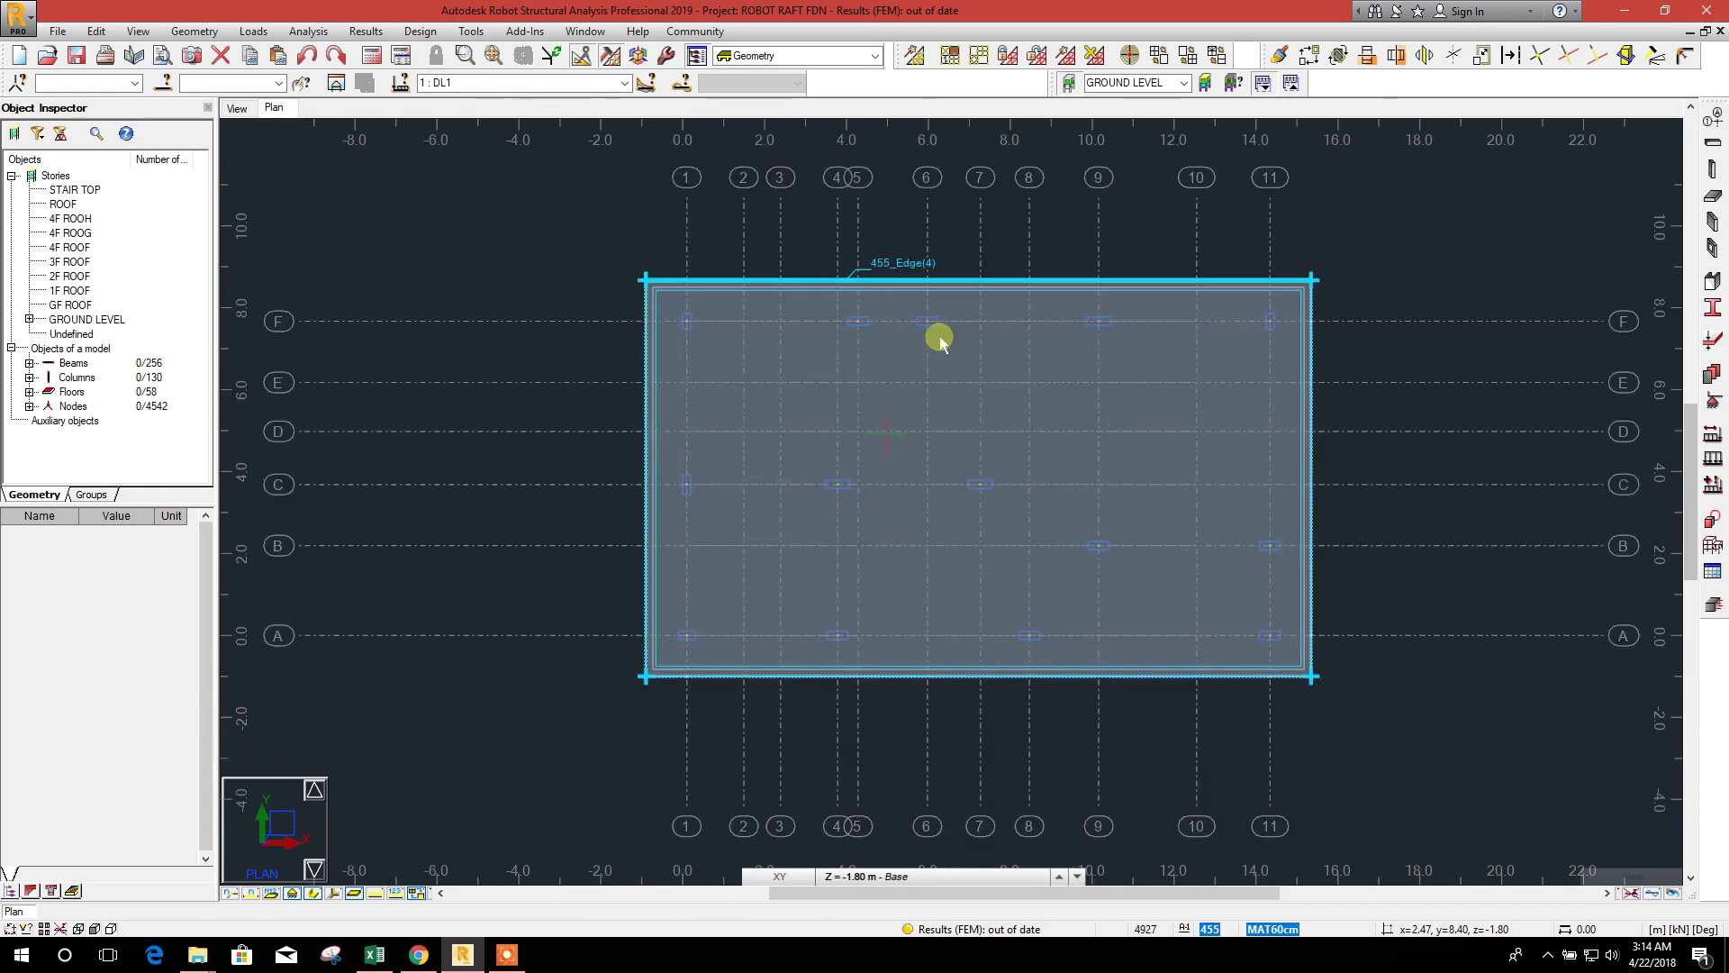
middle_click_drag(938, 340, 896, 359)
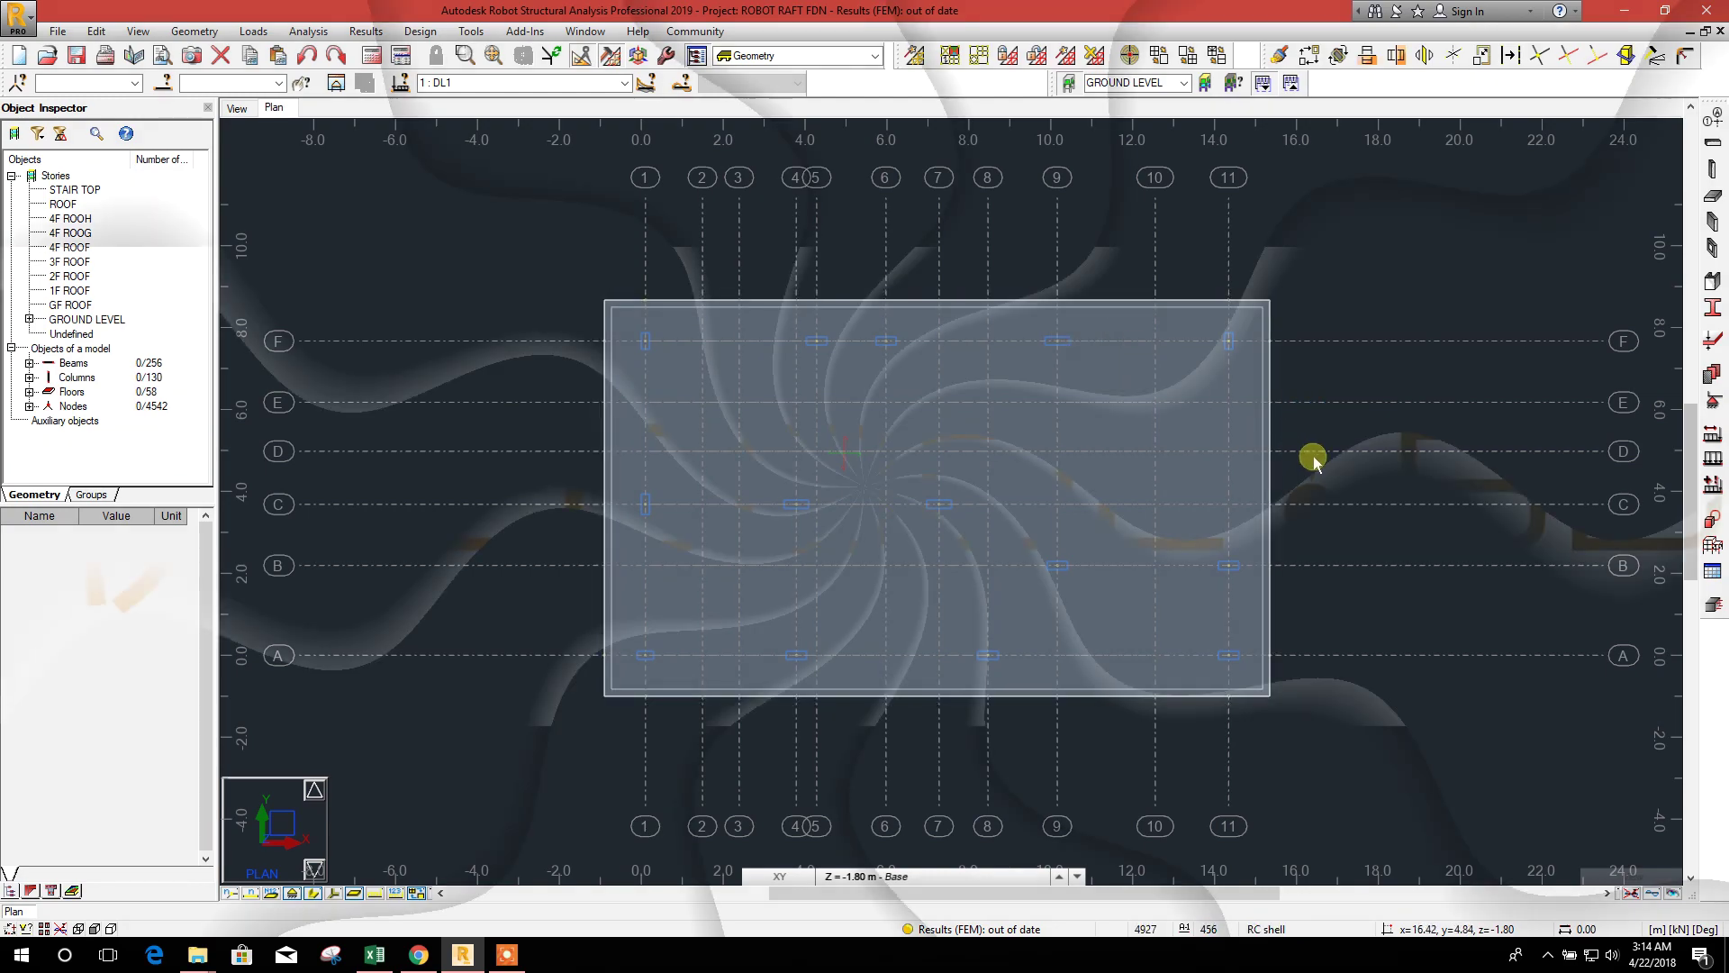